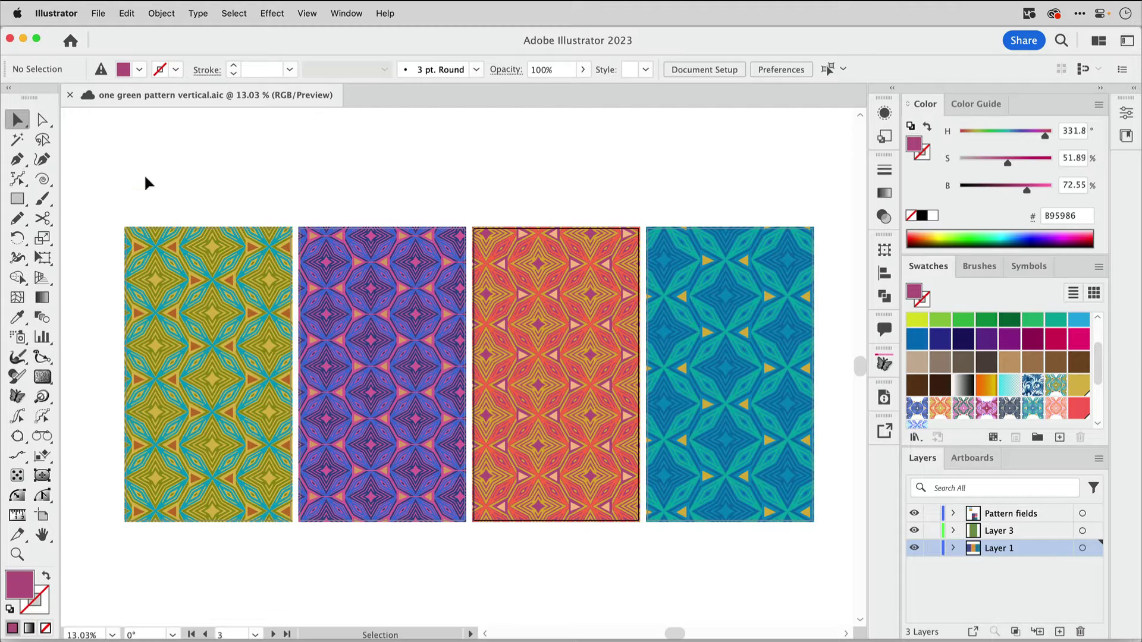
Open Export for Screens and keep the 2x scale PNG export settings.
{"action": "left_click", "coordinate": [98, 15]}
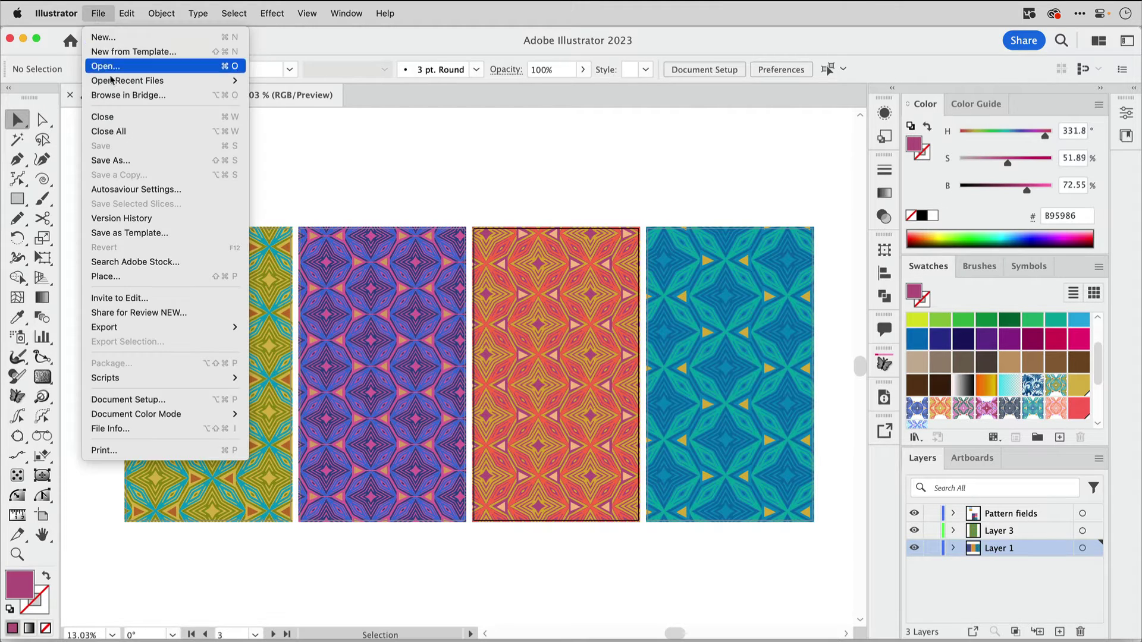
{"action": "mouse_move", "coordinate": [132, 327]}
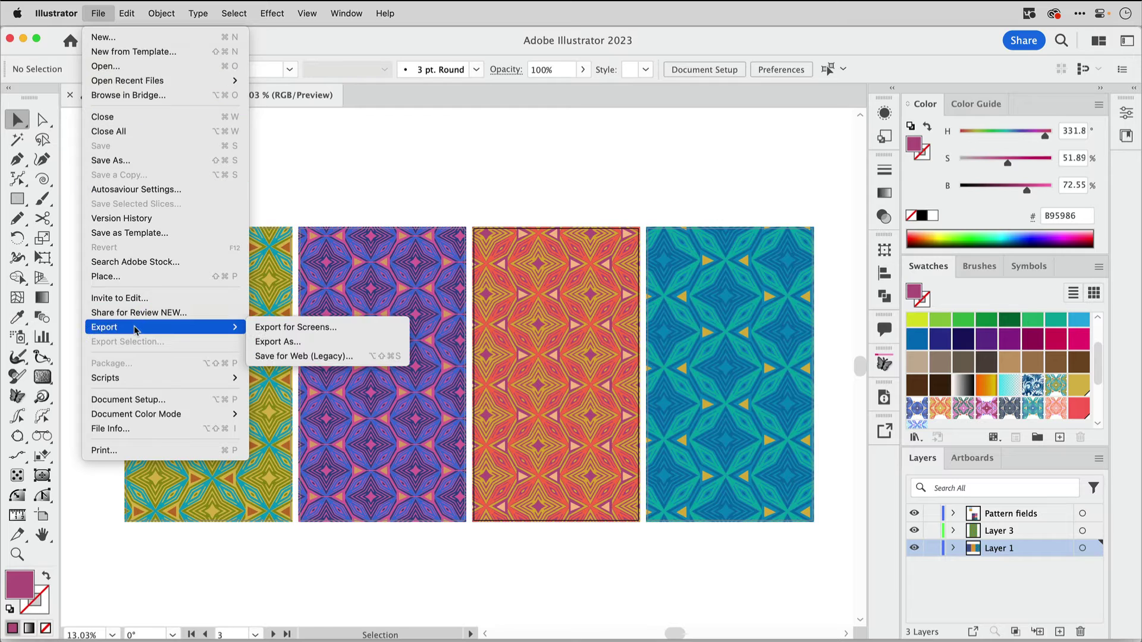
{"action": "left_click", "coordinate": [343, 329]}
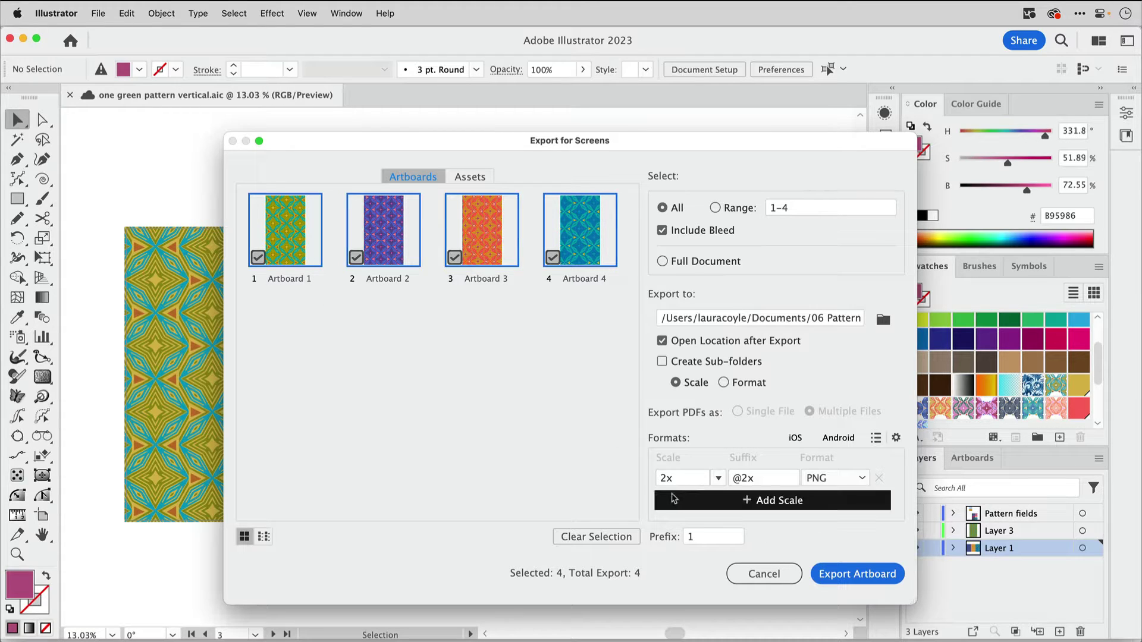
{"action": "left_click", "coordinate": [720, 480]}
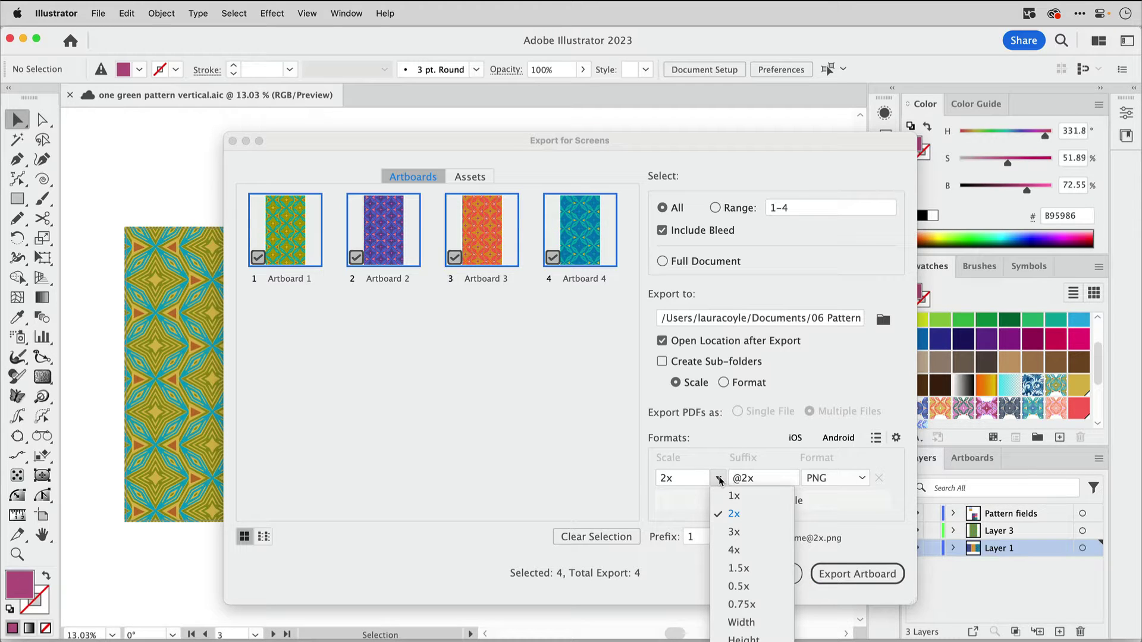
{"action": "left_click", "coordinate": [719, 479]}
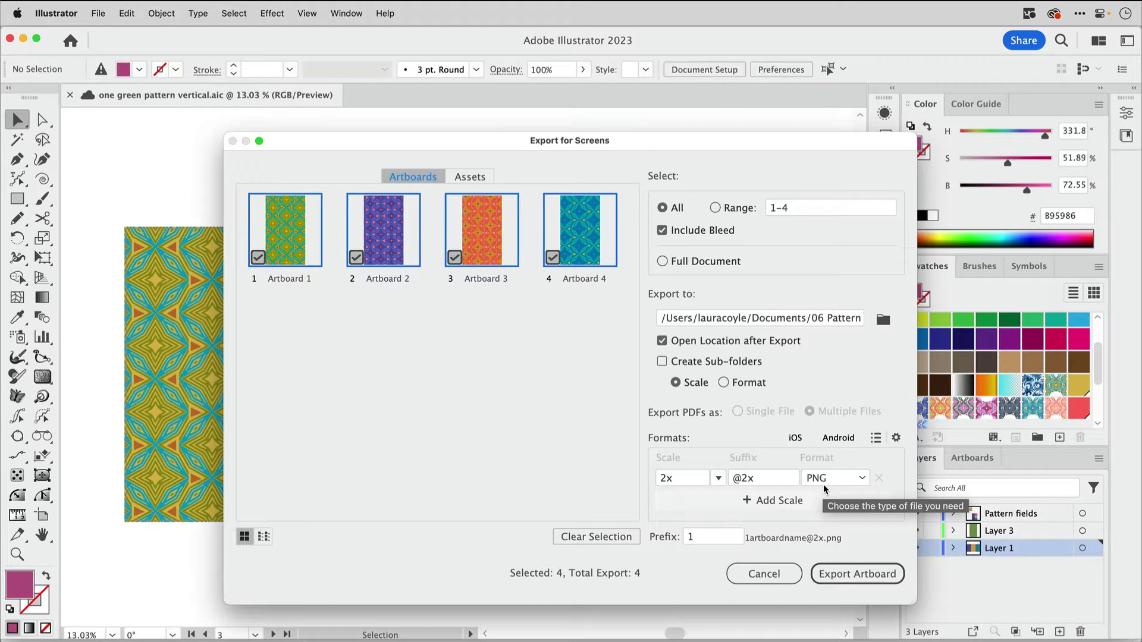
{"action": "left_click", "coordinate": [896, 438]}
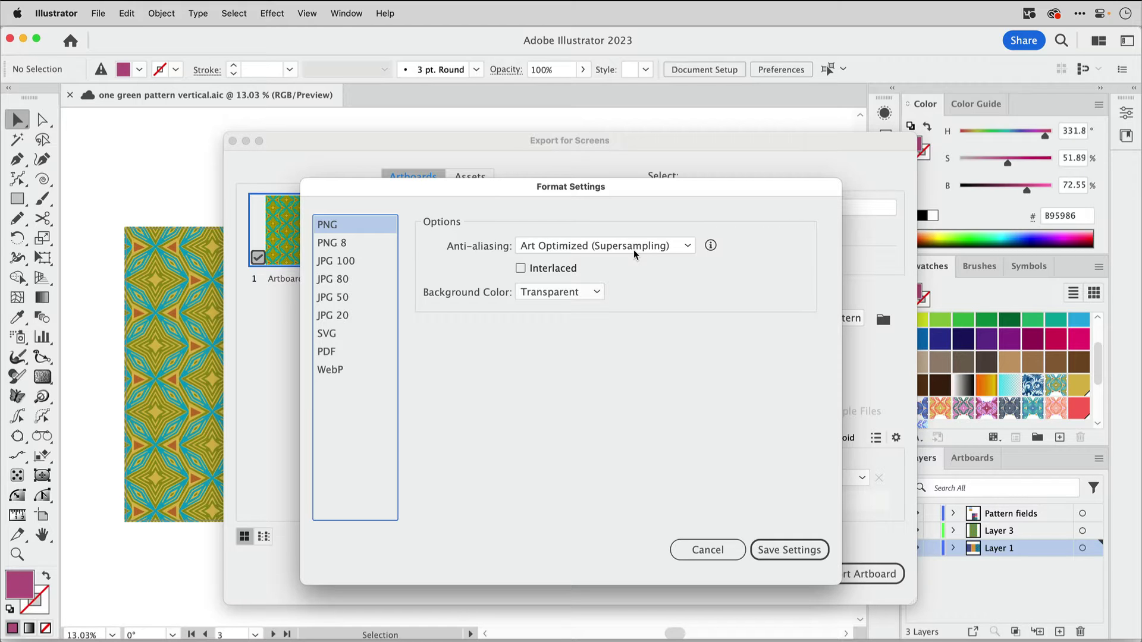
{"action": "left_click", "coordinate": [808, 550]}
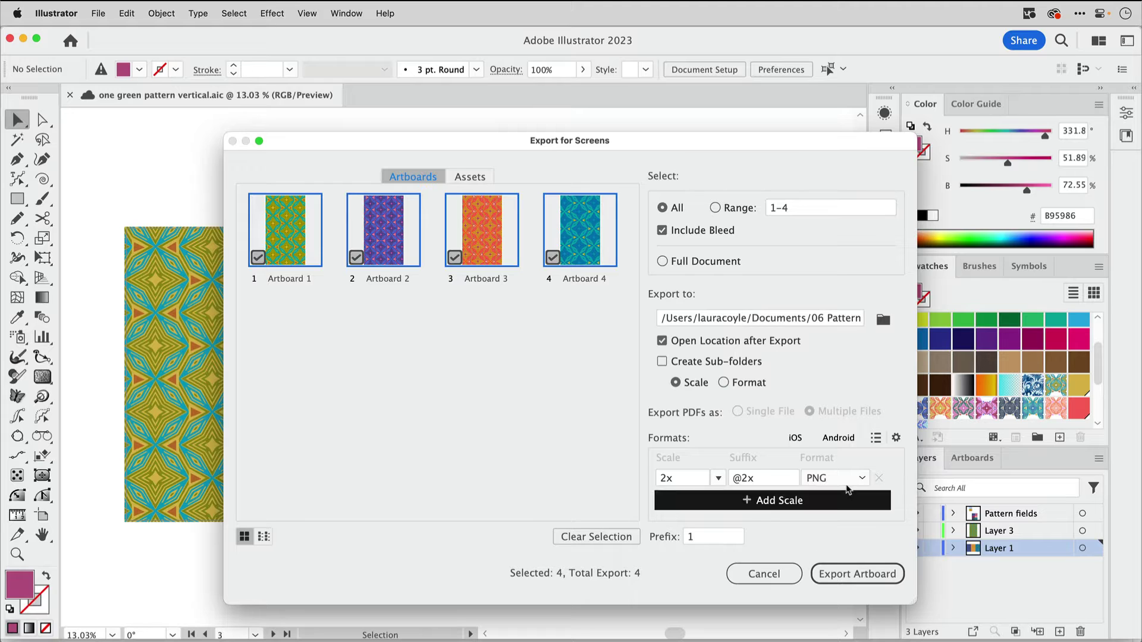
Export all four artboards into a new folder named example.
{"action": "left_click", "coordinate": [882, 321]}
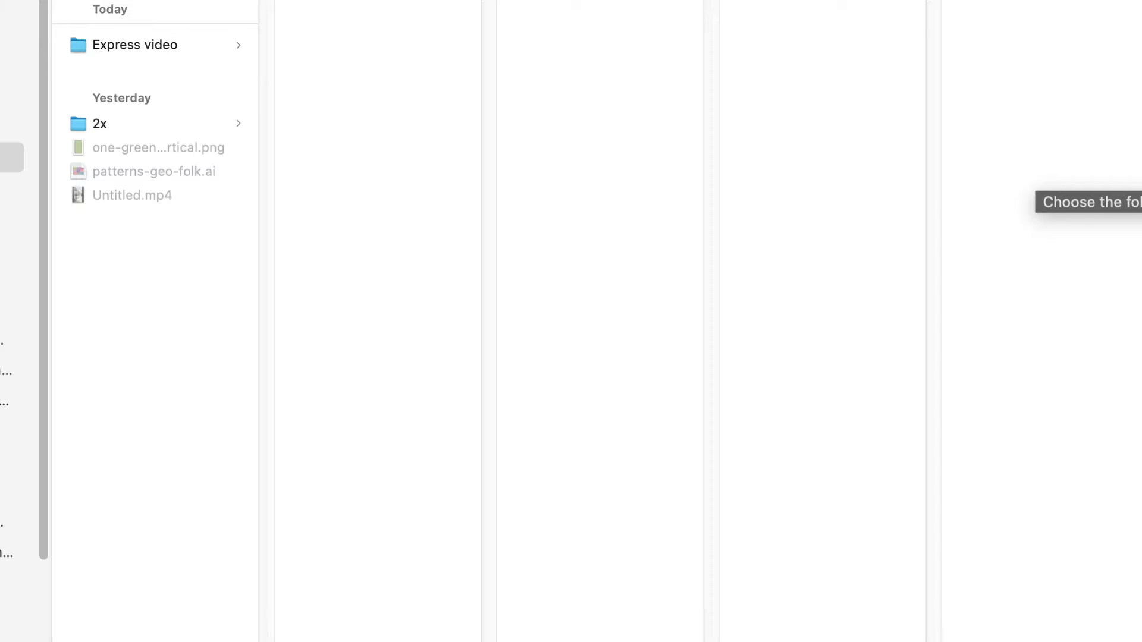
{"action": "key", "text": "super+shift+n"}
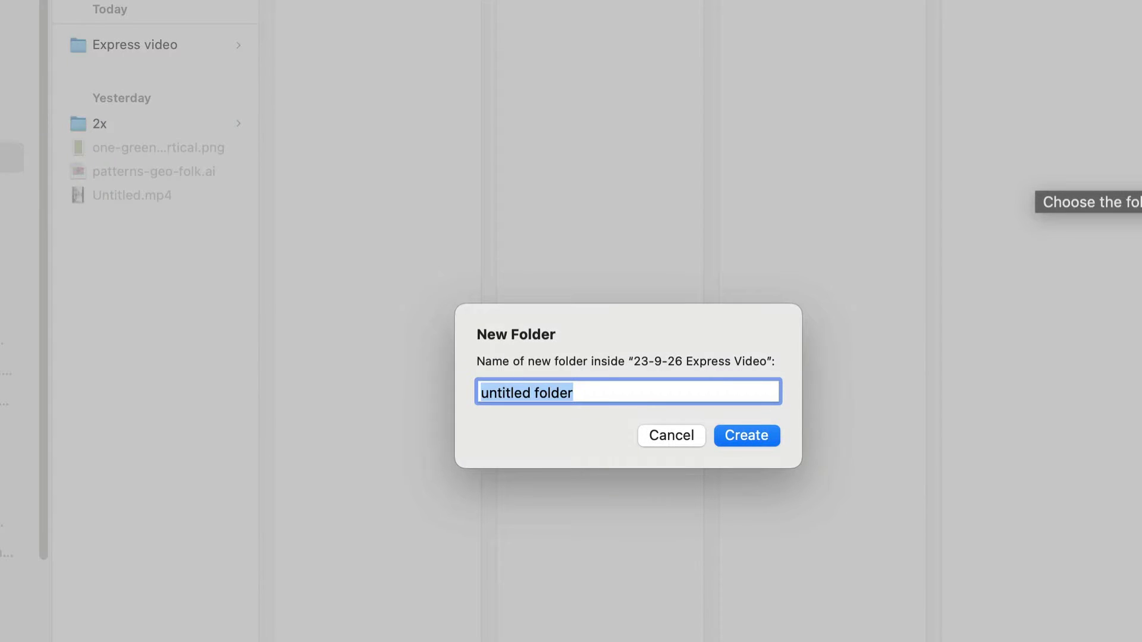
{"action": "type", "text": "example"}
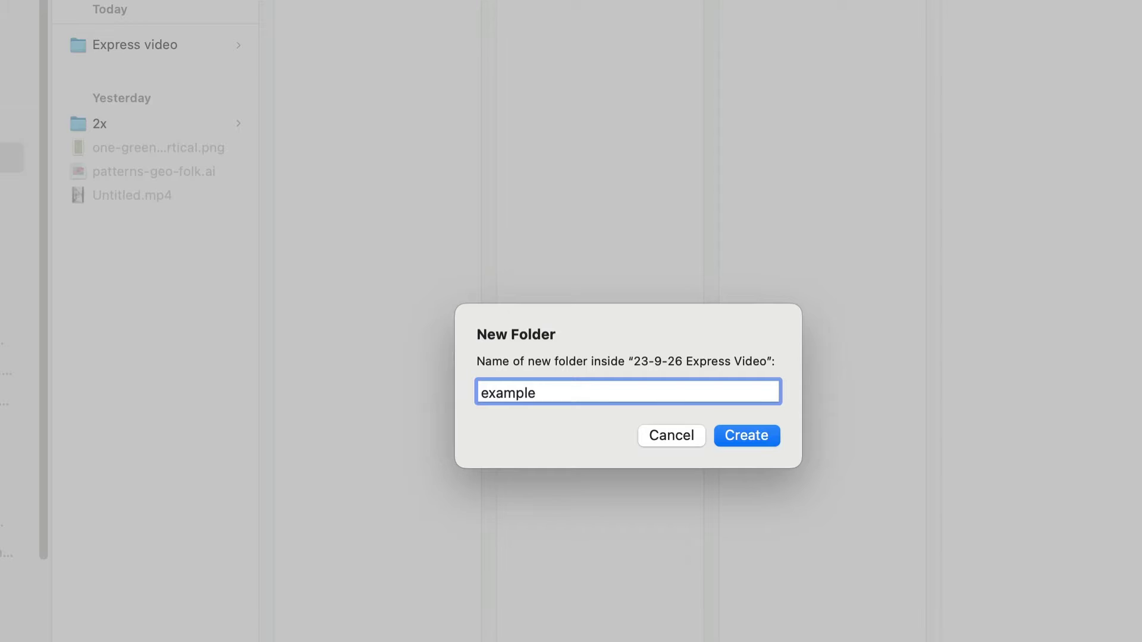
{"action": "key", "text": "Return"}
{"action": "key", "text": "Return"}
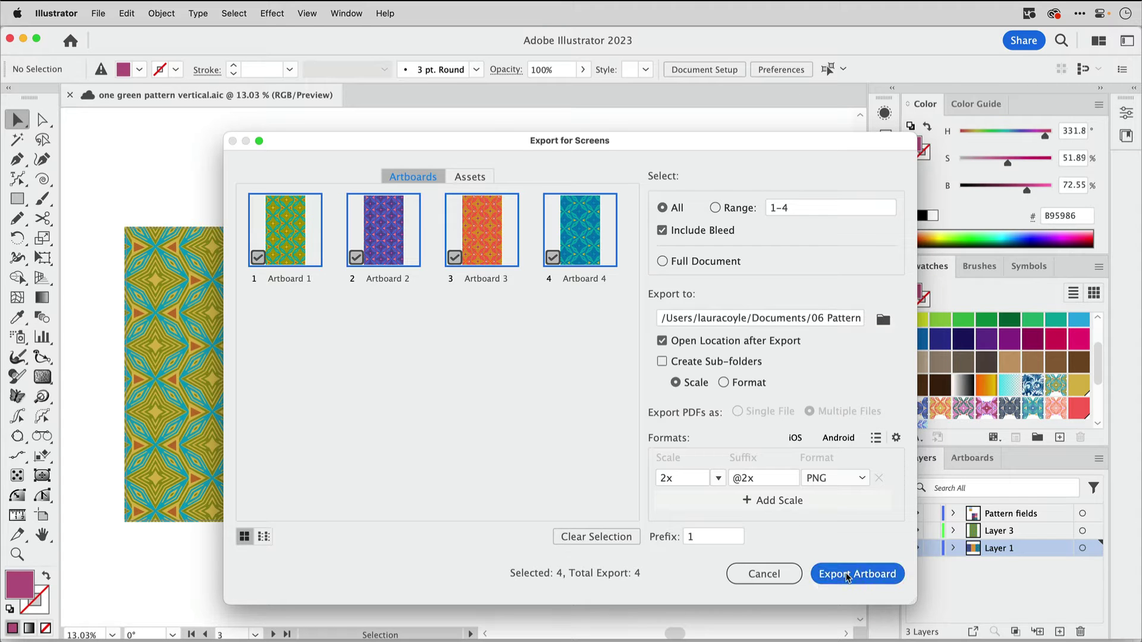
{"action": "left_click", "coordinate": [848, 576]}
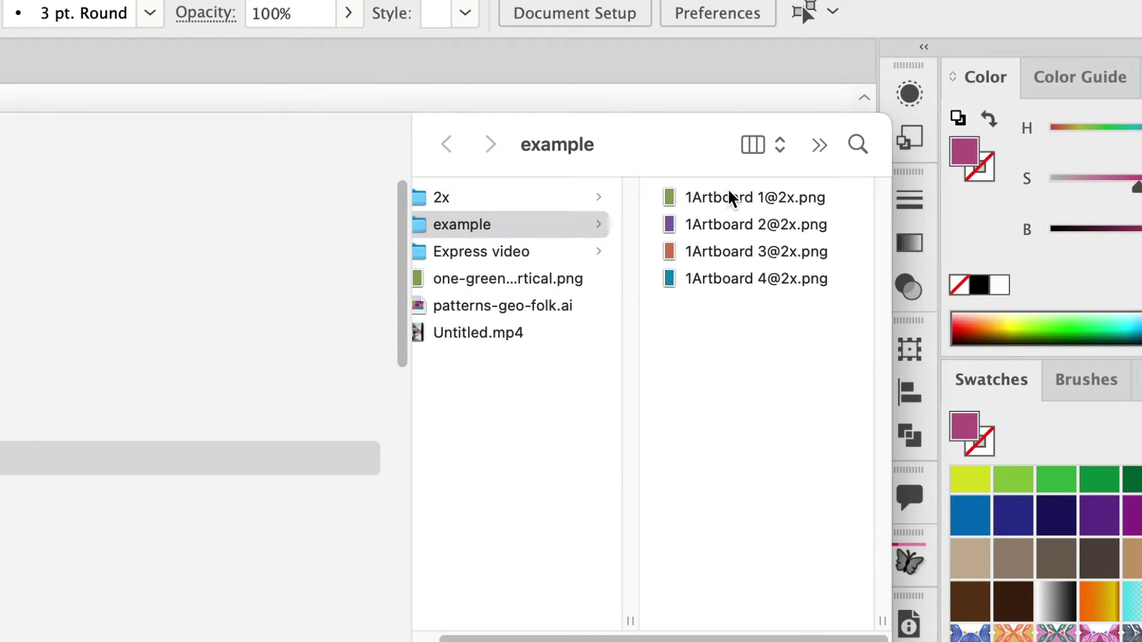
{"action": "left_click", "coordinate": [727, 193]}
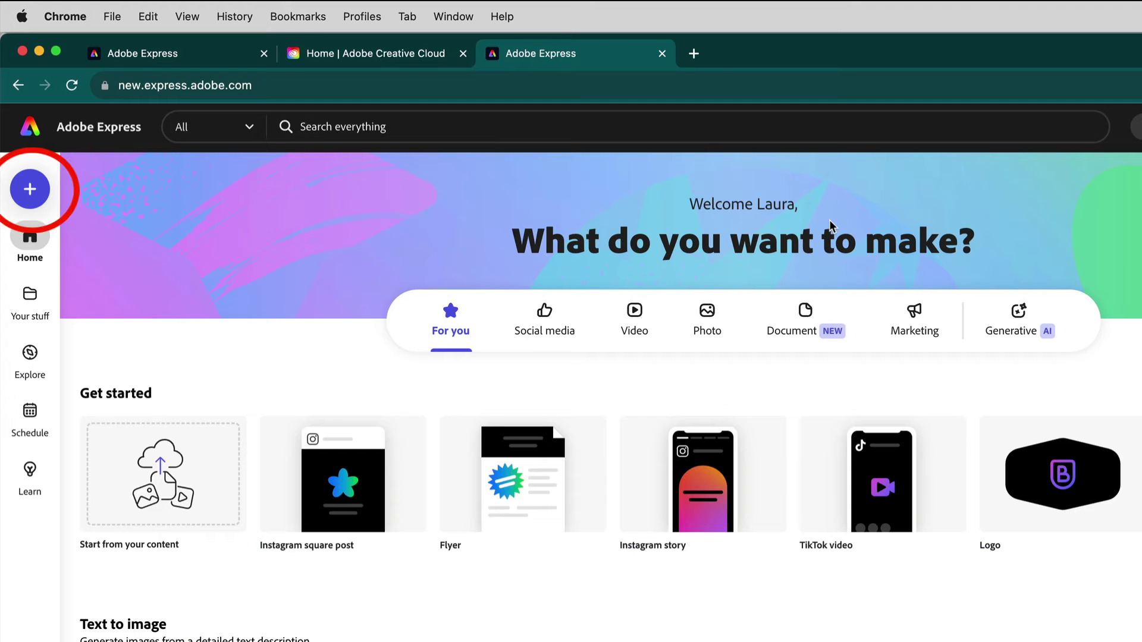
Create a new blank Instagram reel design at 1080 x 1920 px.
{"action": "left_click", "coordinate": [30, 189]}
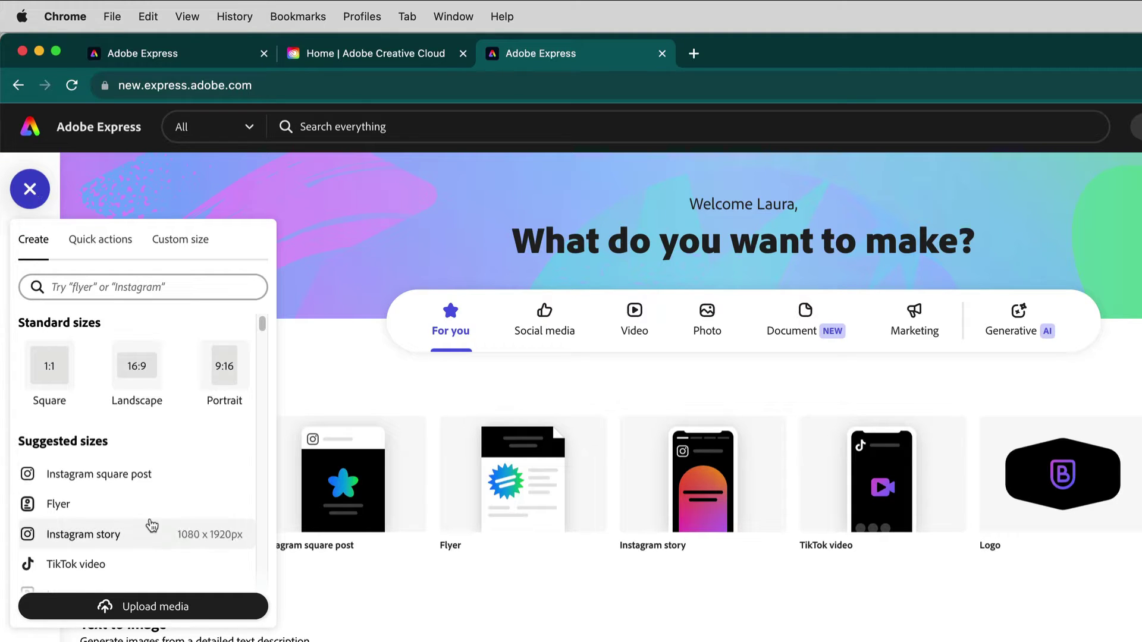
{"action": "scroll", "coordinate": [150, 523], "scroll_direction": "down", "scroll_amount": 4}
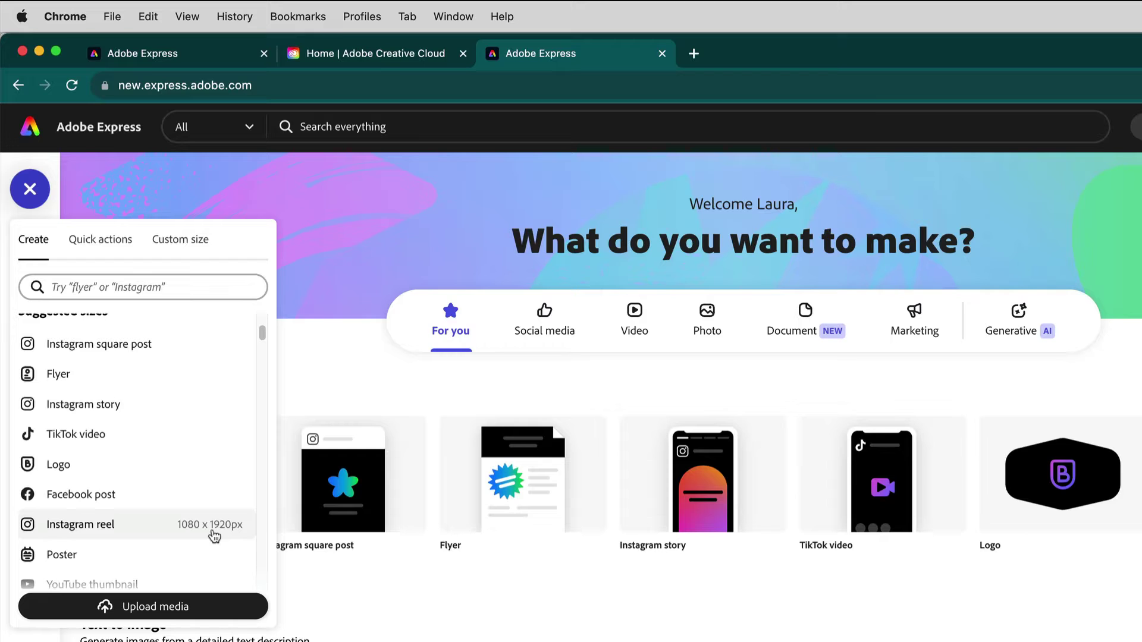
{"action": "left_click", "coordinate": [142, 525]}
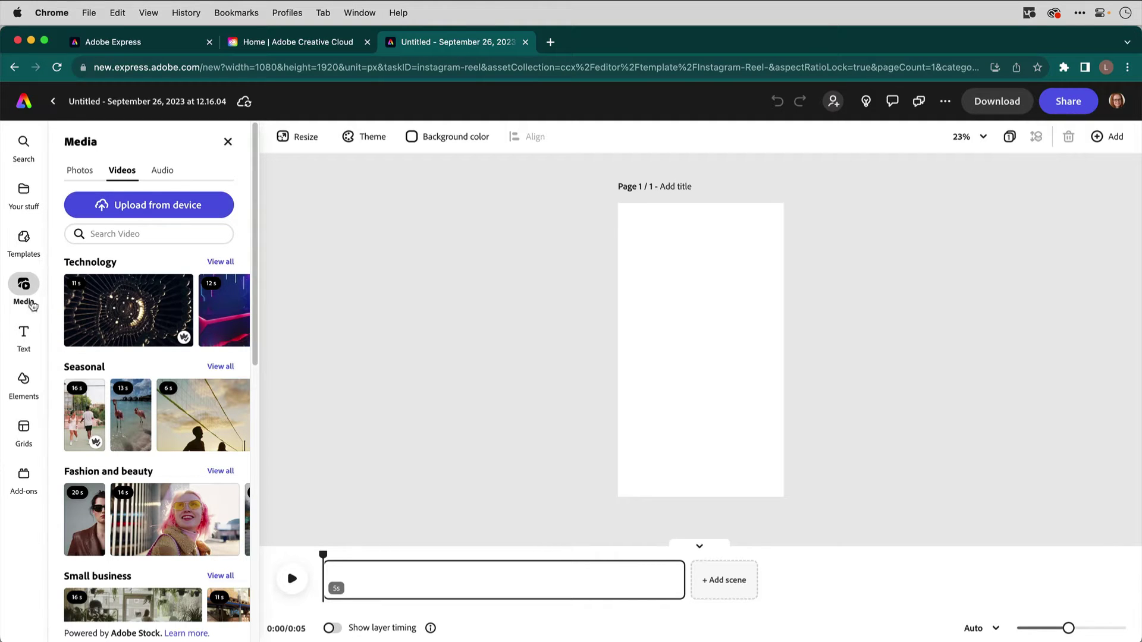
Upload all four pattern PNGs from the example folder onto the reel page.
{"action": "left_click", "coordinate": [192, 208]}
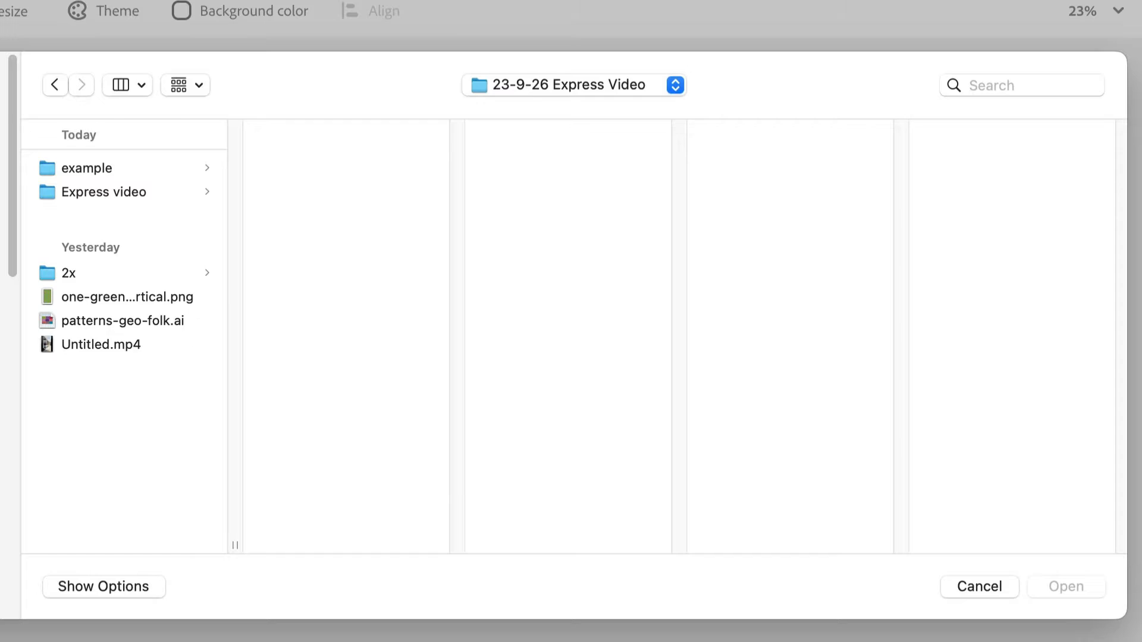
{"action": "left_click", "coordinate": [79, 170]}
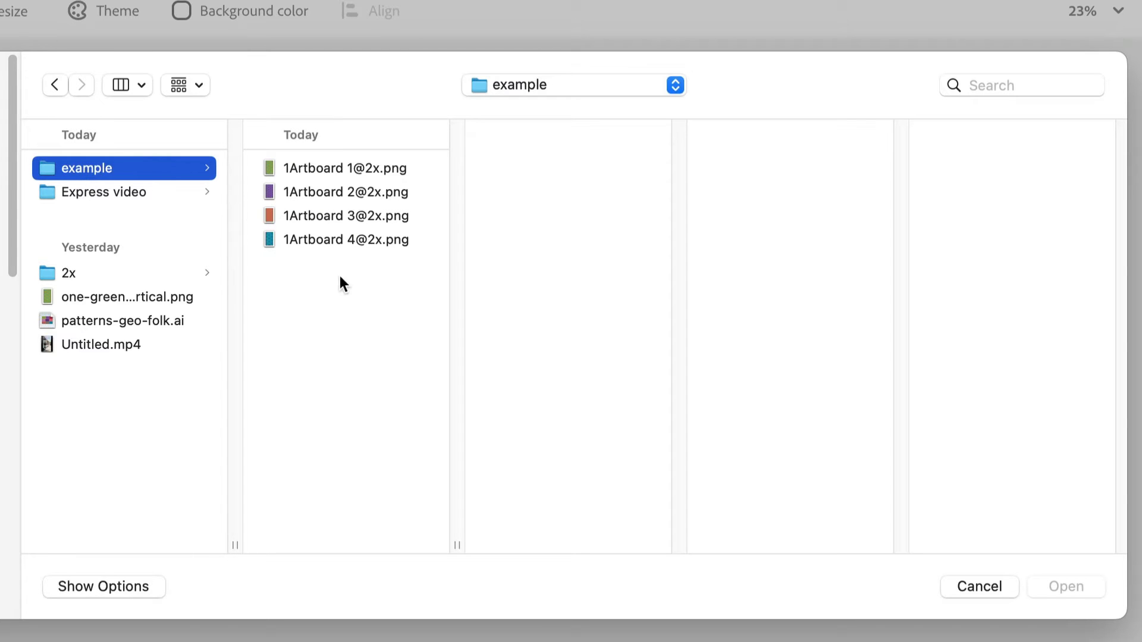
{"action": "left_click", "coordinate": [337, 176]}
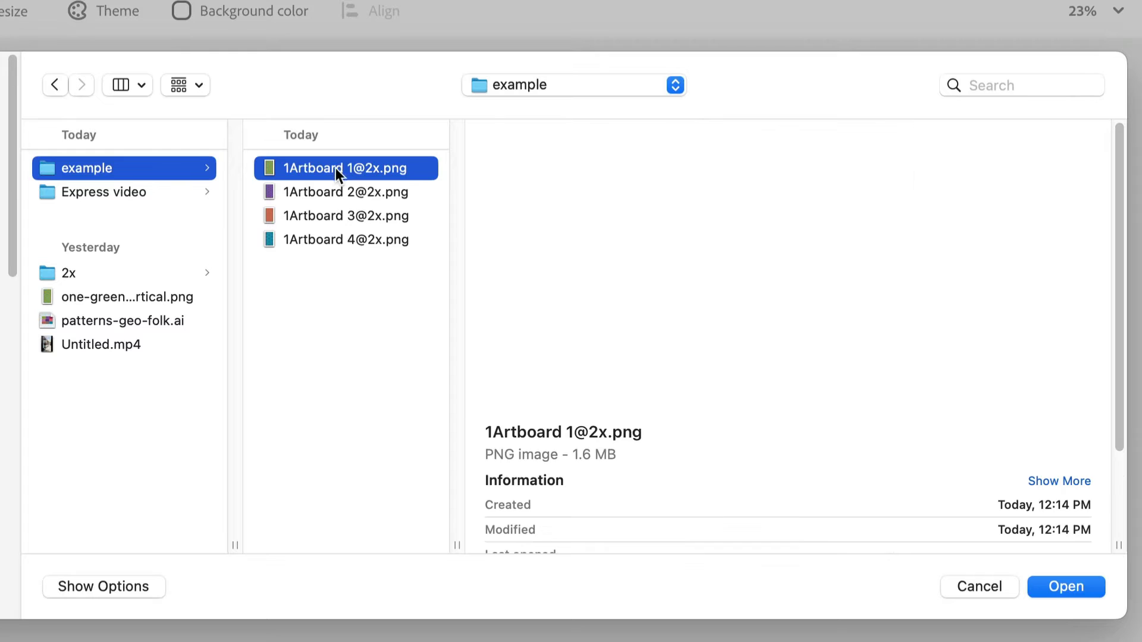
{"action": "left_click", "coordinate": [338, 238], "text": "shift"}
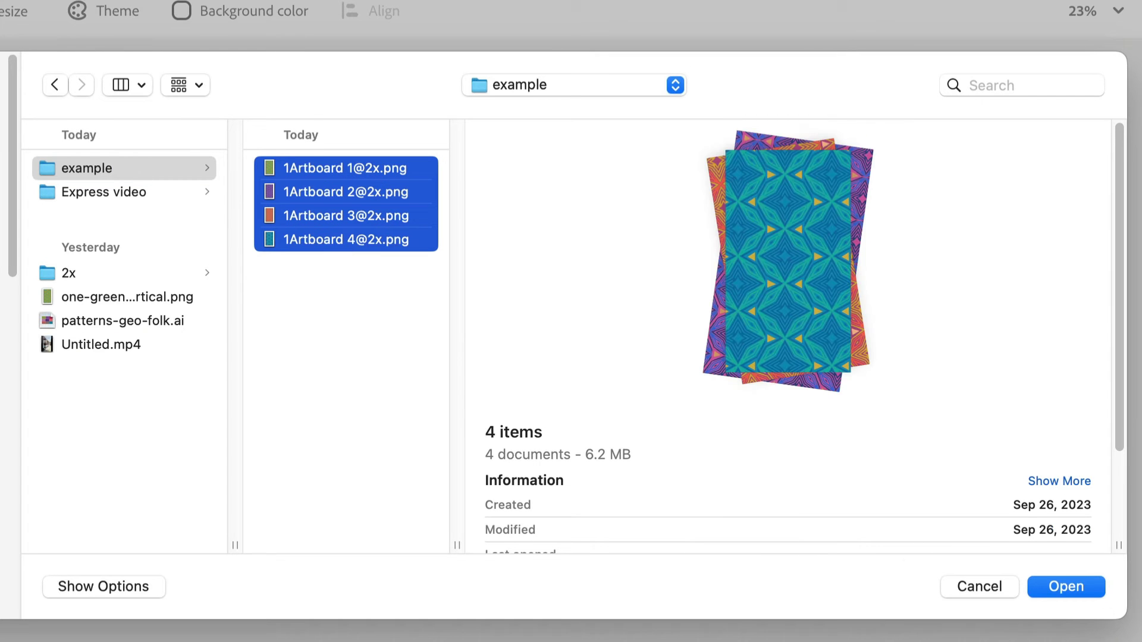
{"action": "left_click", "coordinate": [1093, 589]}
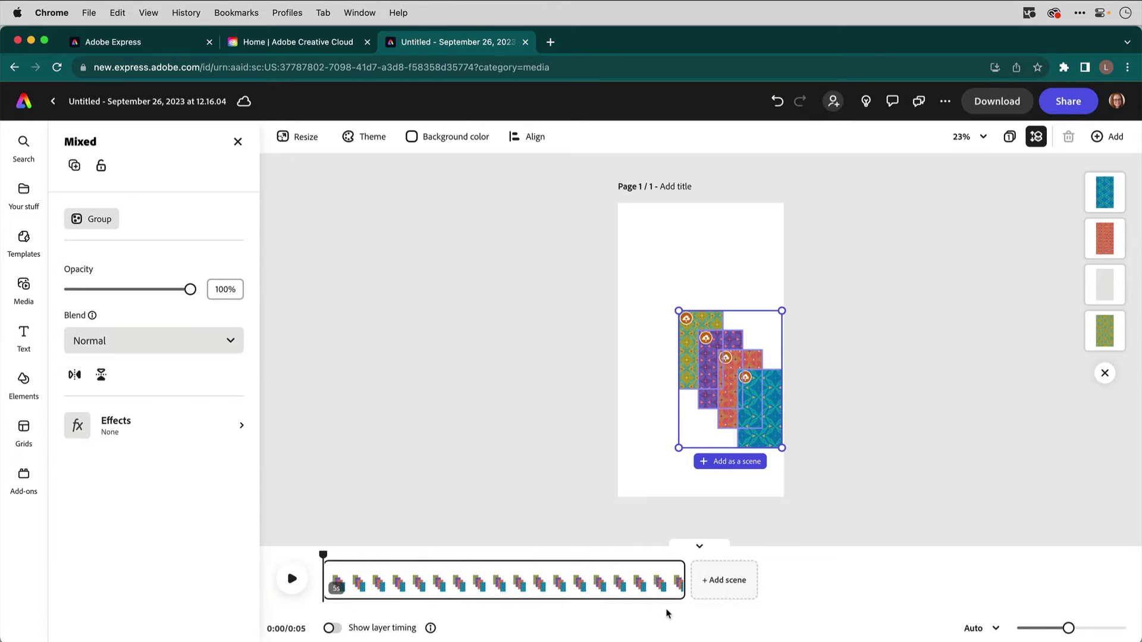
Deselect the images, play and pause a preview, then turn on Show layer timing.
{"action": "left_click", "coordinate": [649, 477]}
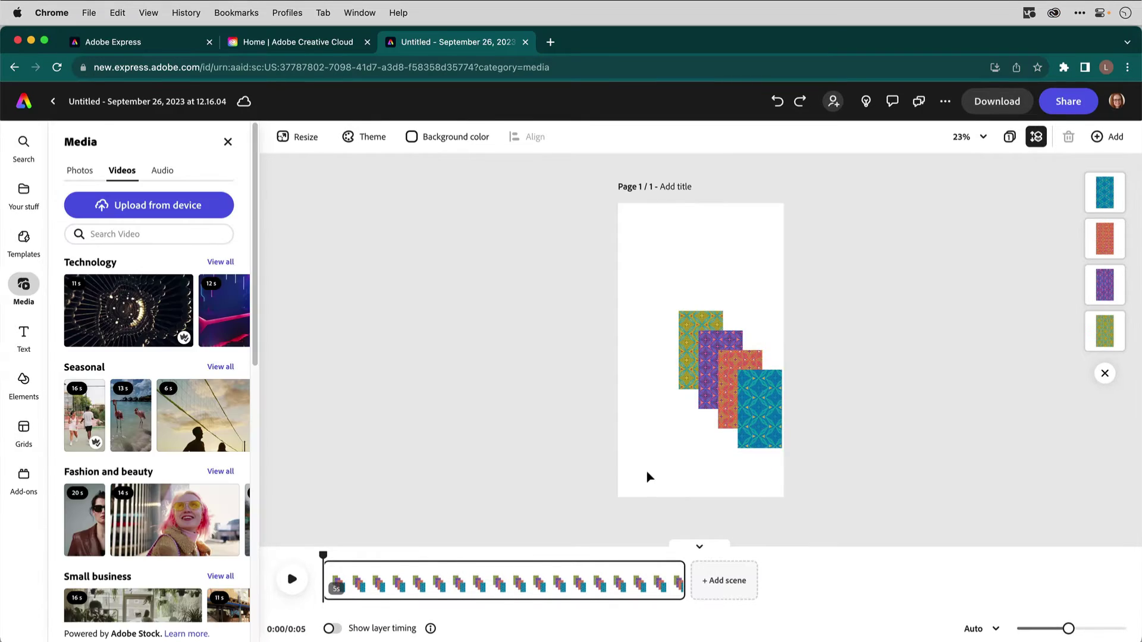
{"action": "mouse_move", "coordinate": [351, 586]}
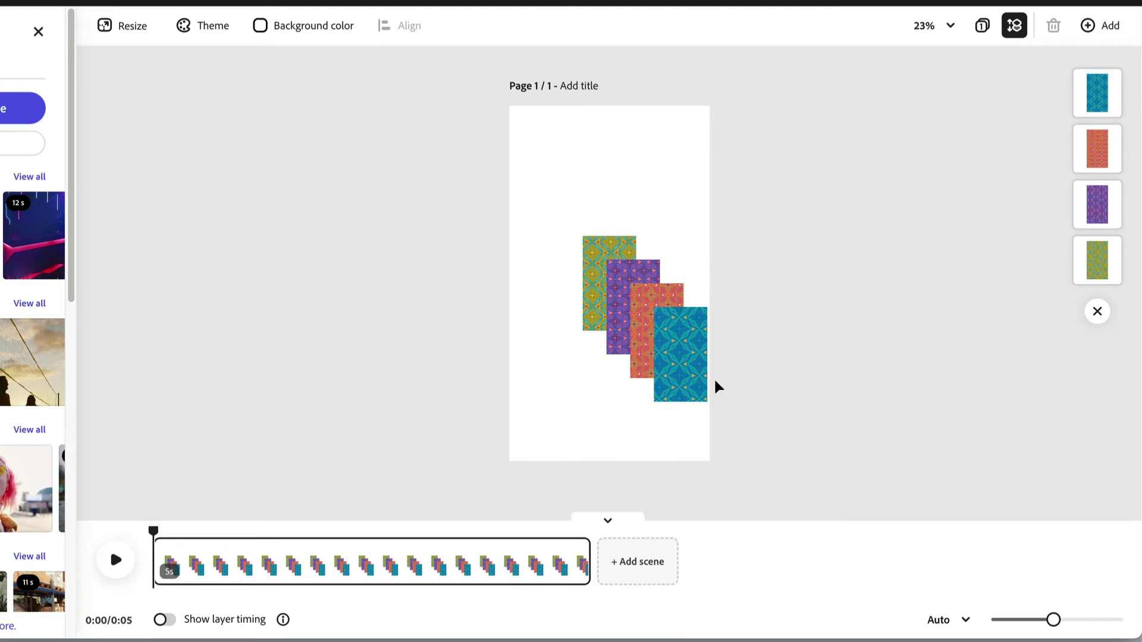
{"action": "left_click", "coordinate": [117, 560]}
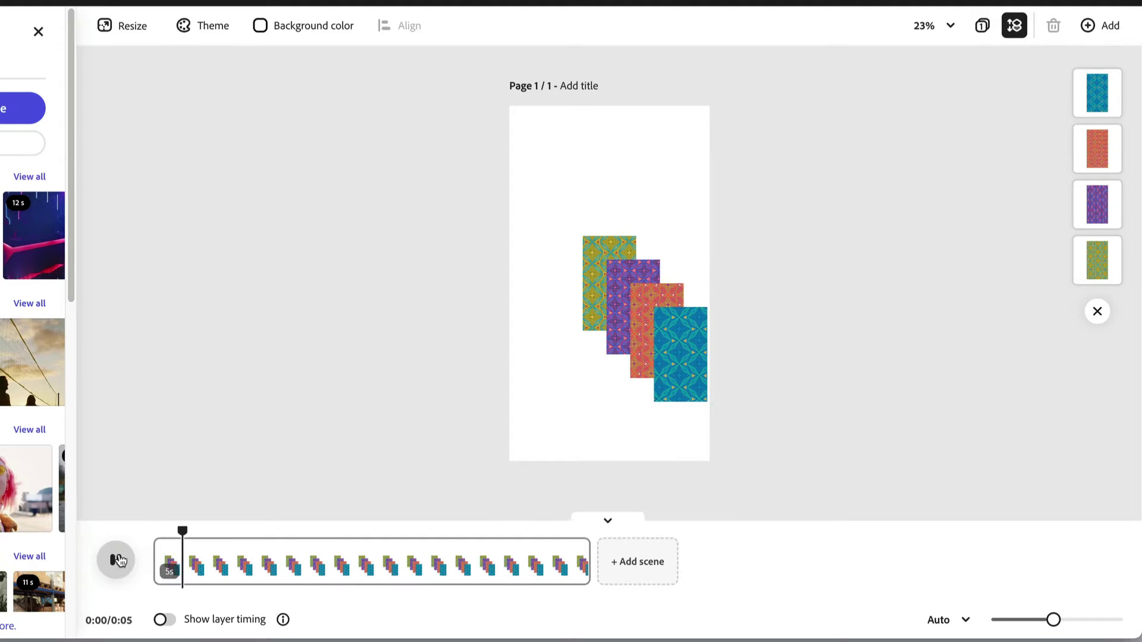
{"action": "left_click", "coordinate": [117, 560]}
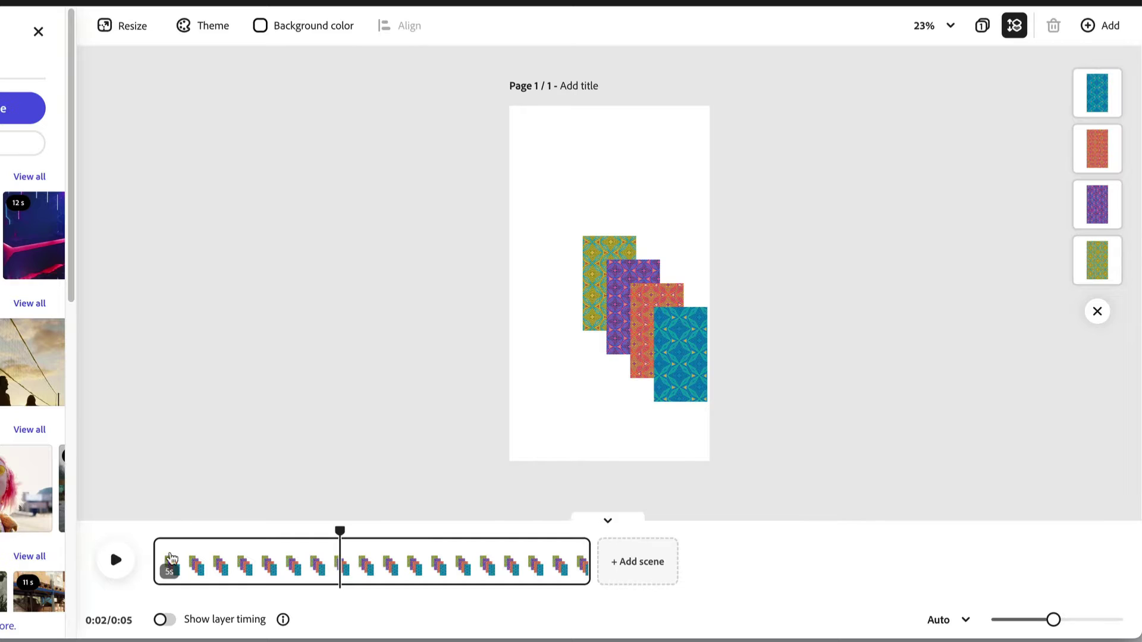
{"action": "mouse_move", "coordinate": [171, 568]}
{"action": "left_click", "coordinate": [163, 621]}
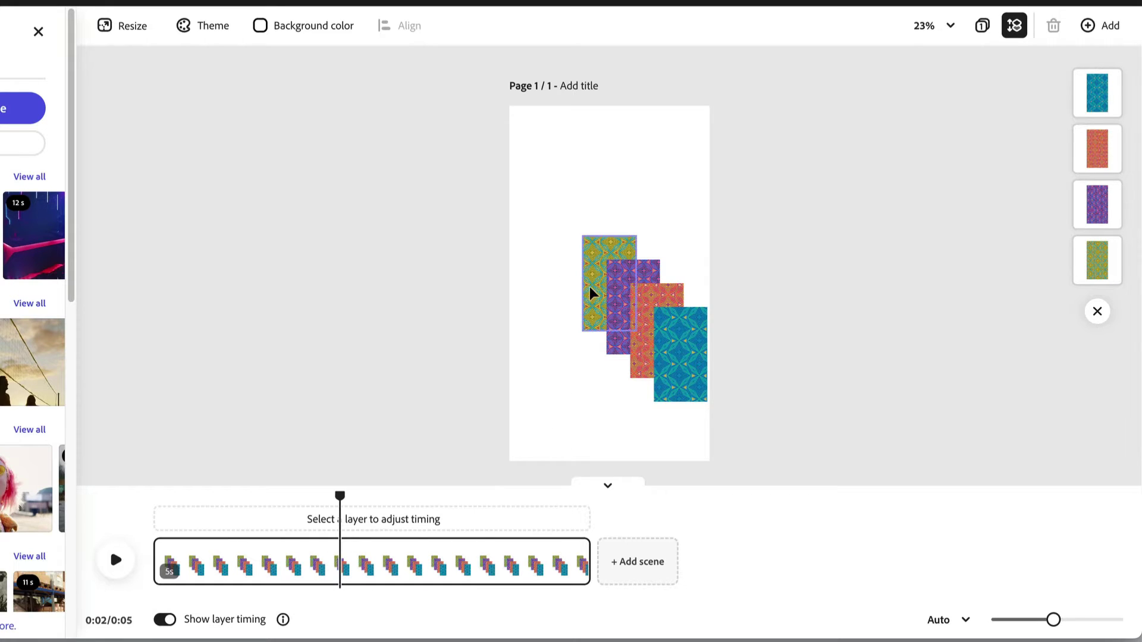
Make the first pattern fill the page and shorten its layer from 5s to about 1s.
{"action": "left_click_drag", "start_coordinate": [591, 294], "coordinate": [516, 157]}
{"action": "left_click_drag", "start_coordinate": [563, 201], "coordinate": [705, 467]}
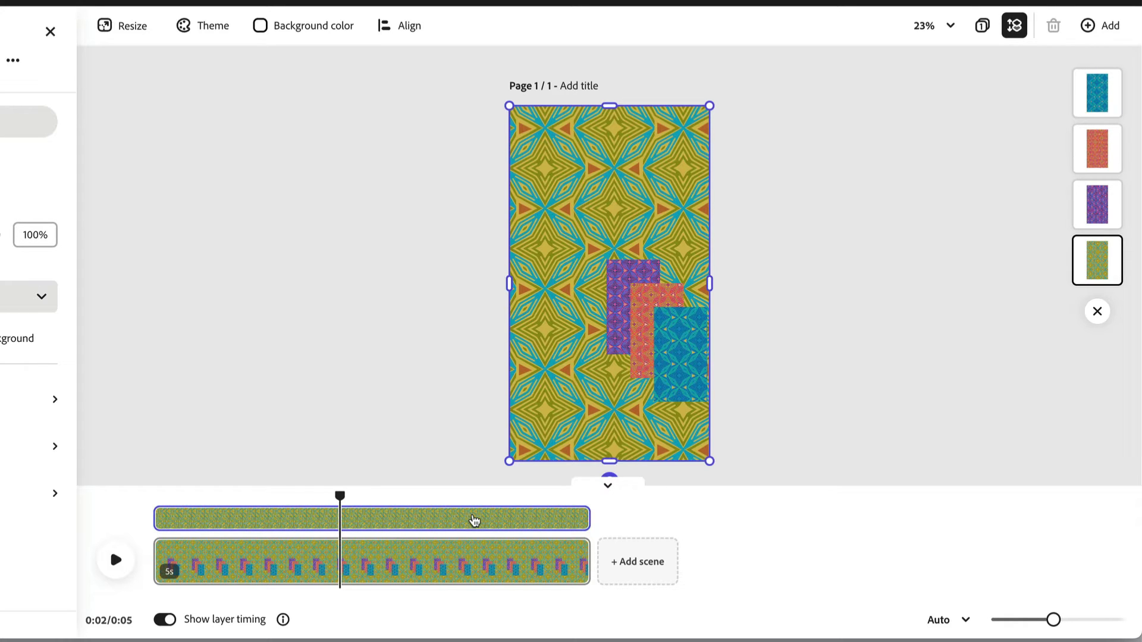
{"action": "left_click", "coordinate": [165, 620]}
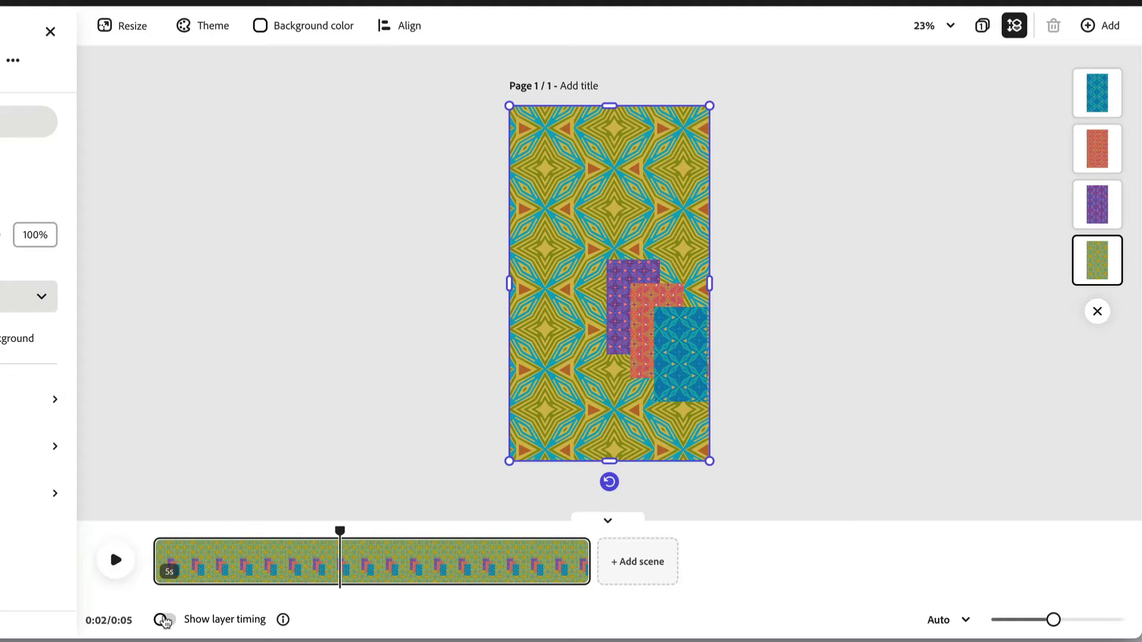
{"action": "left_click", "coordinate": [165, 621]}
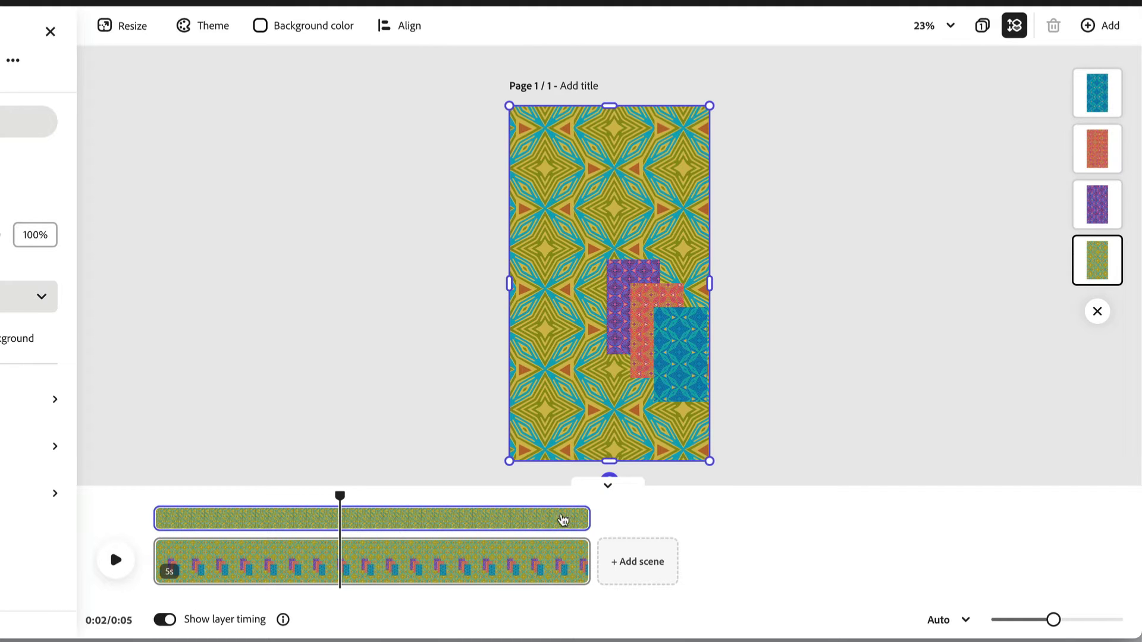
{"action": "mouse_move", "coordinate": [579, 518]}
{"action": "left_click_drag", "start_coordinate": [579, 518], "coordinate": [237, 523]}
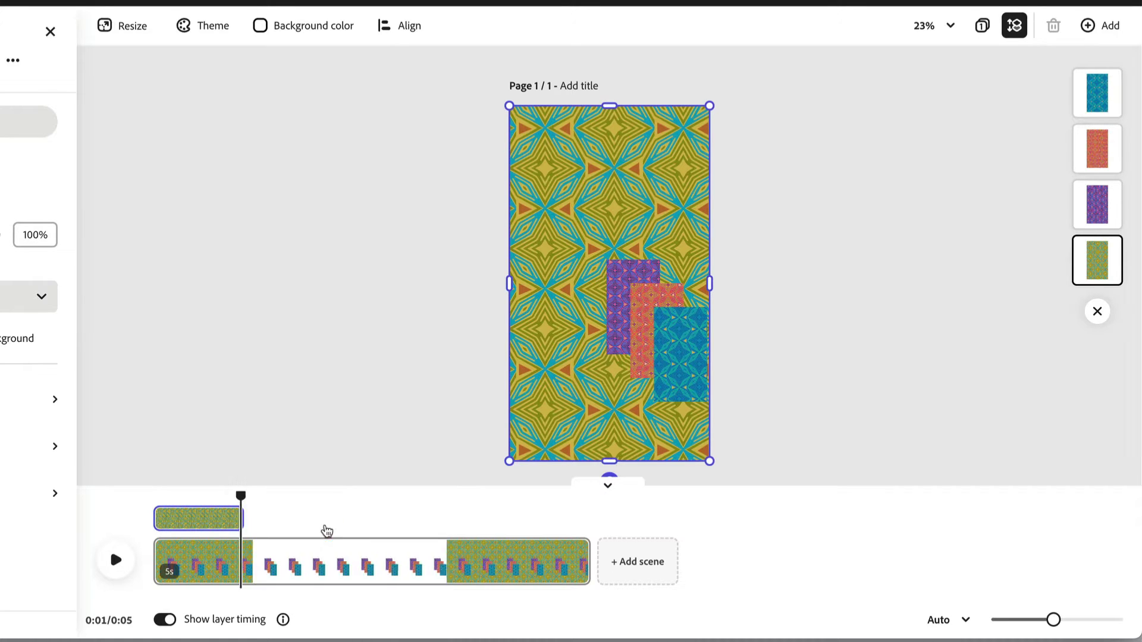
Make the purple pattern fill the page, starting at the playhead and ending sooner.
{"action": "left_click", "coordinate": [625, 274]}
{"action": "left_click_drag", "start_coordinate": [625, 273], "coordinate": [526, 118]}
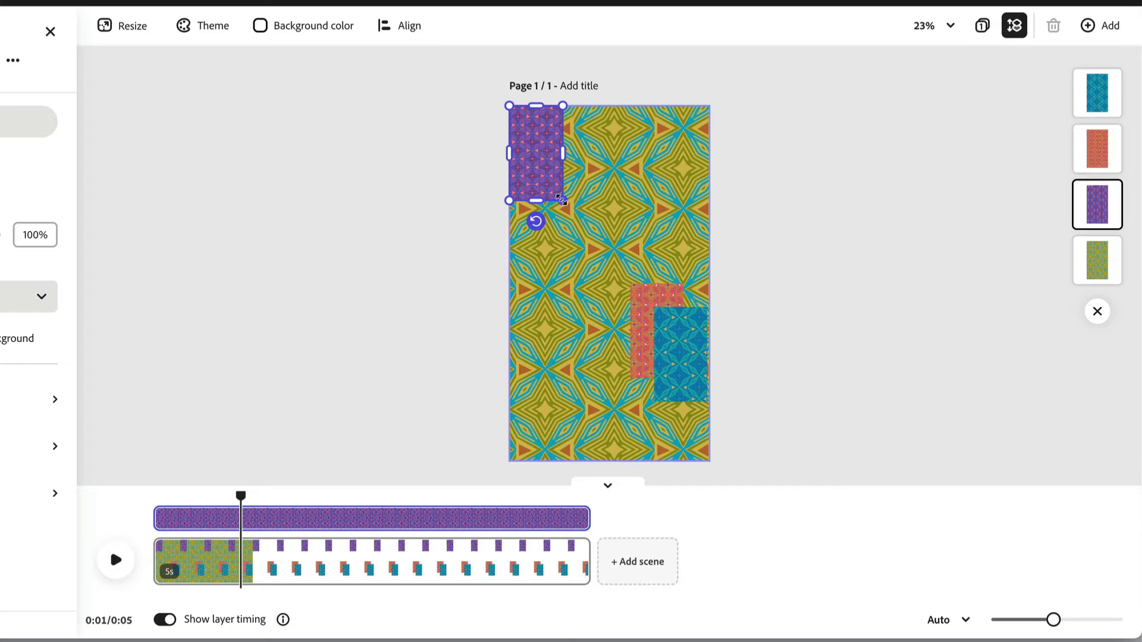
{"action": "left_click_drag", "start_coordinate": [565, 202], "coordinate": [709, 461]}
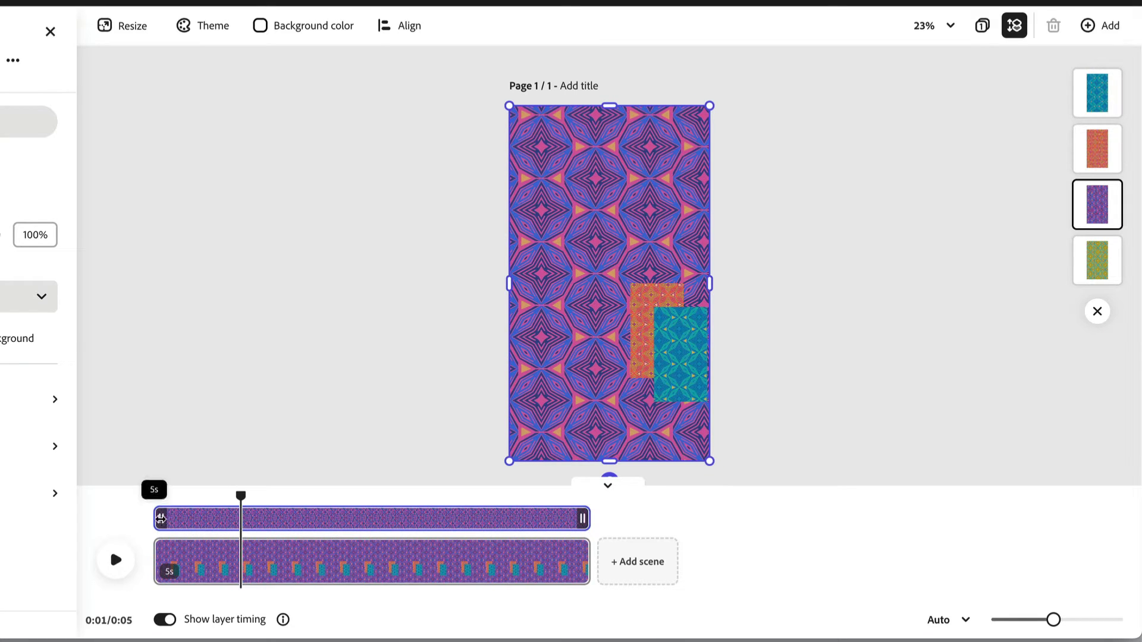
{"action": "left_click_drag", "start_coordinate": [157, 519], "coordinate": [242, 521]}
{"action": "left_click_drag", "start_coordinate": [589, 520], "coordinate": [330, 523]}
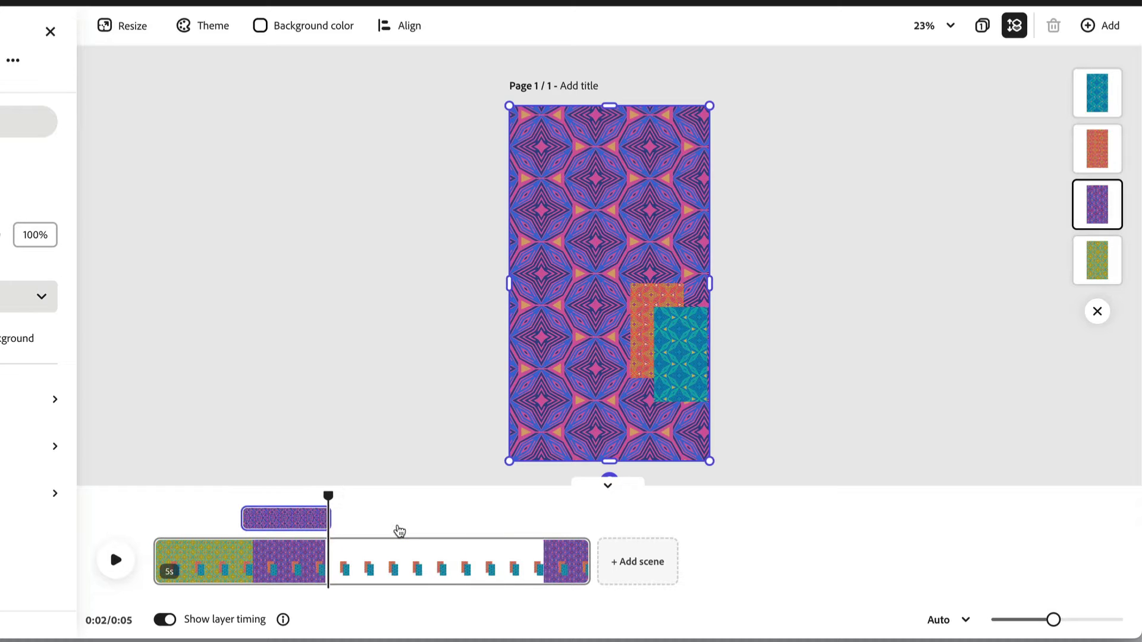
Make the orange pattern fill the page, starting at the playhead and trimmed to about 2.5s.
{"action": "left_click", "coordinate": [646, 301]}
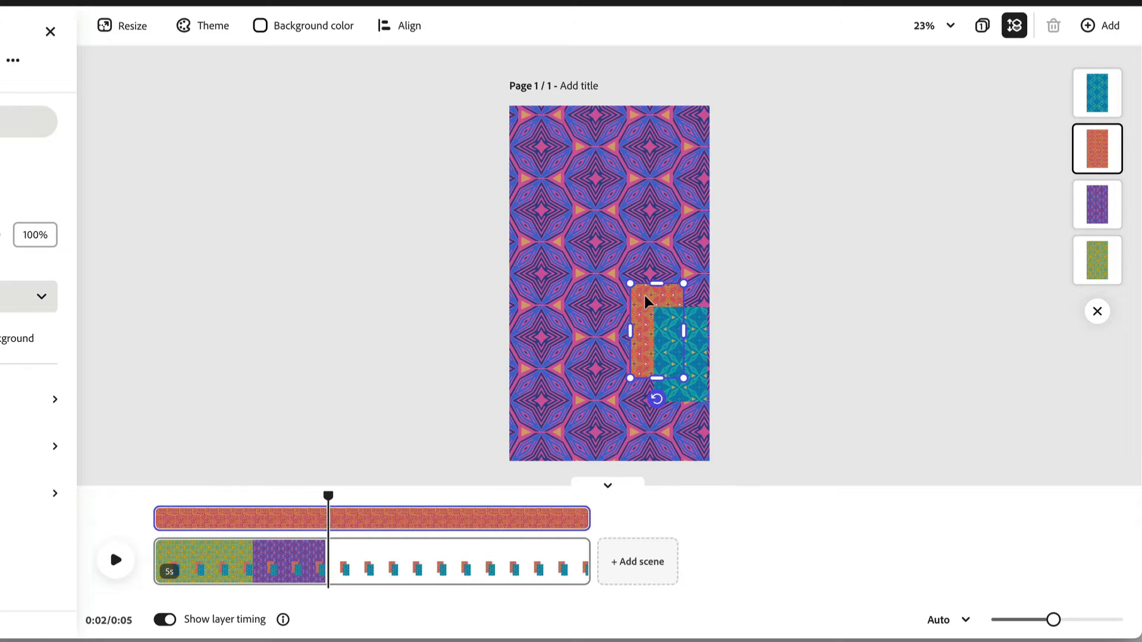
{"action": "left_click_drag", "start_coordinate": [648, 301], "coordinate": [526, 119]}
{"action": "left_click_drag", "start_coordinate": [564, 200], "coordinate": [706, 463]}
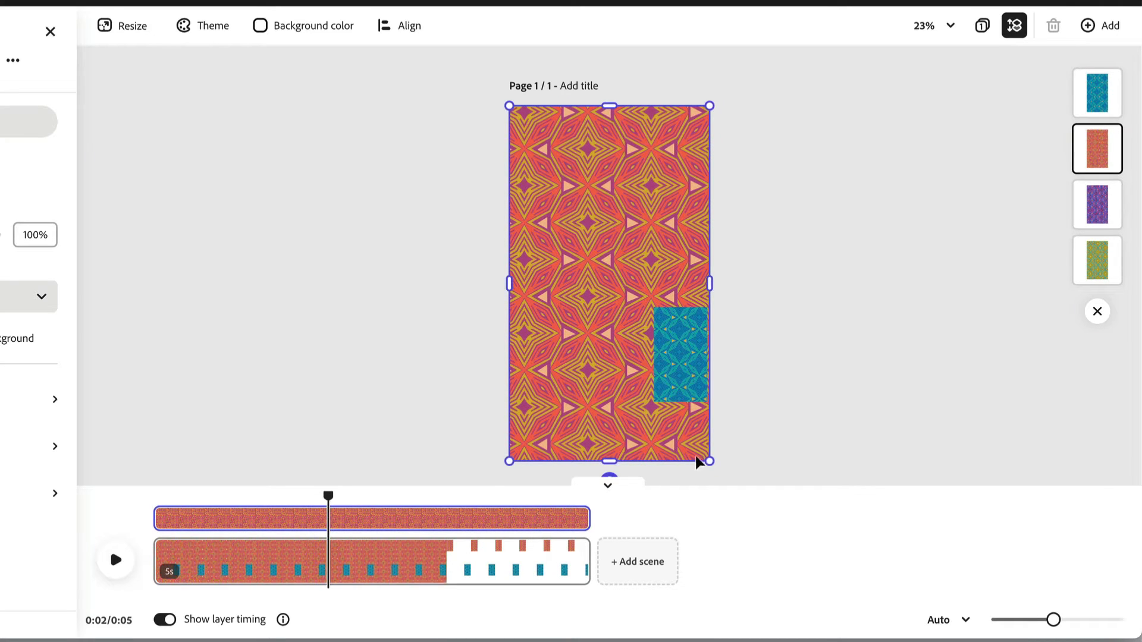
{"action": "mouse_move", "coordinate": [160, 518]}
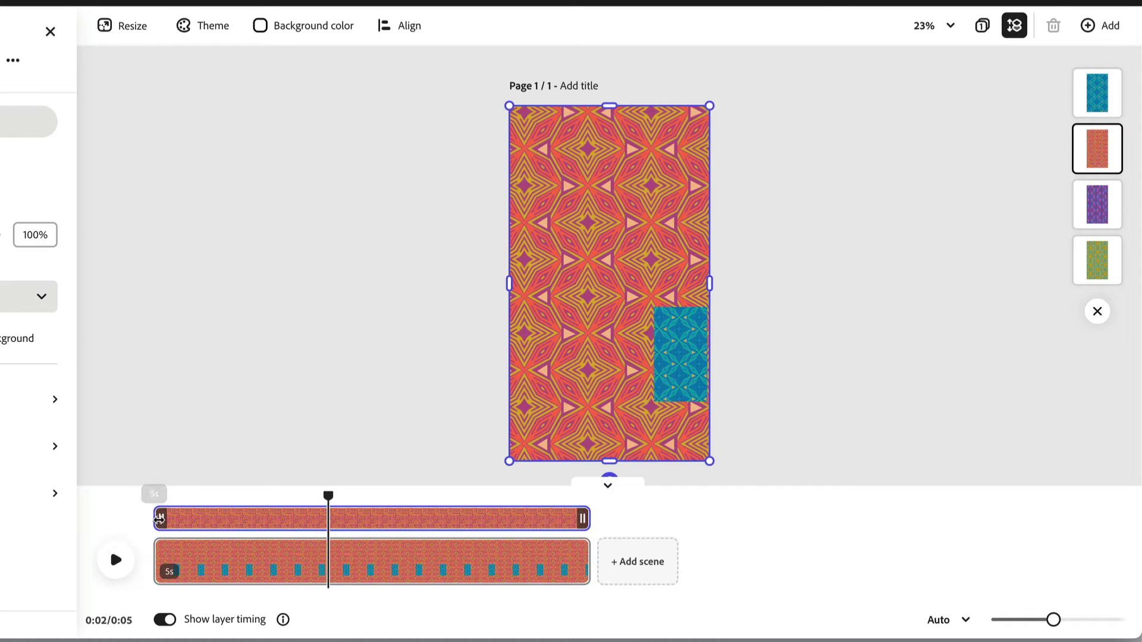
{"action": "left_click_drag", "start_coordinate": [160, 518], "coordinate": [327, 528]}
{"action": "left_click_drag", "start_coordinate": [588, 518], "coordinate": [414, 531]}
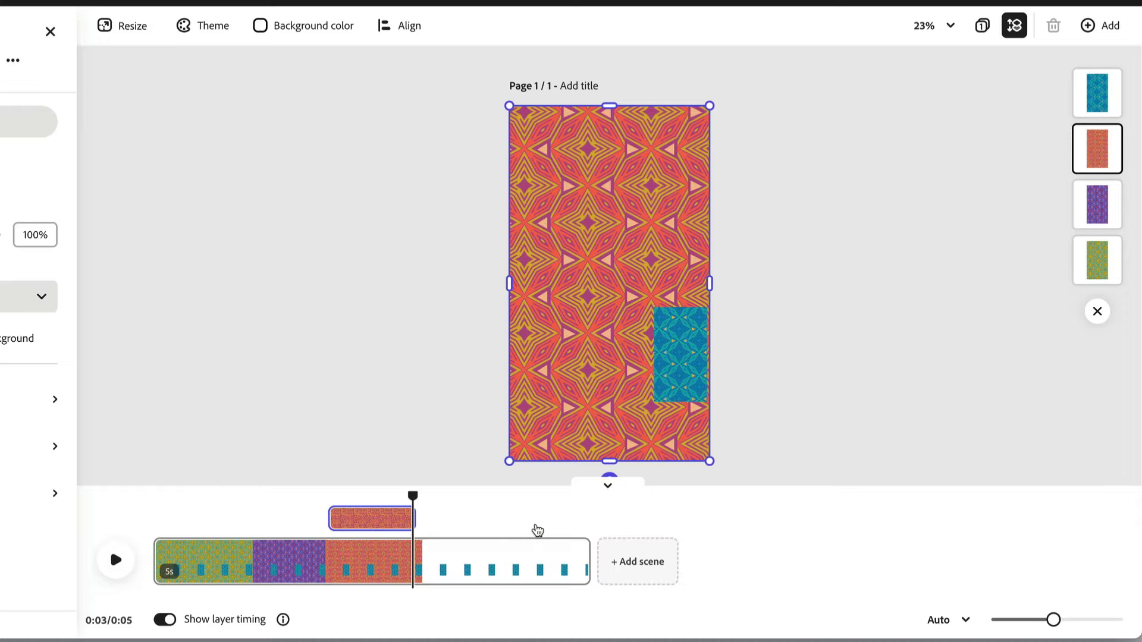
Resize the teal pattern to the page and start its layer at the playhead.
{"action": "left_click", "coordinate": [668, 372]}
{"action": "left_click_drag", "start_coordinate": [668, 372], "coordinate": [713, 464]}
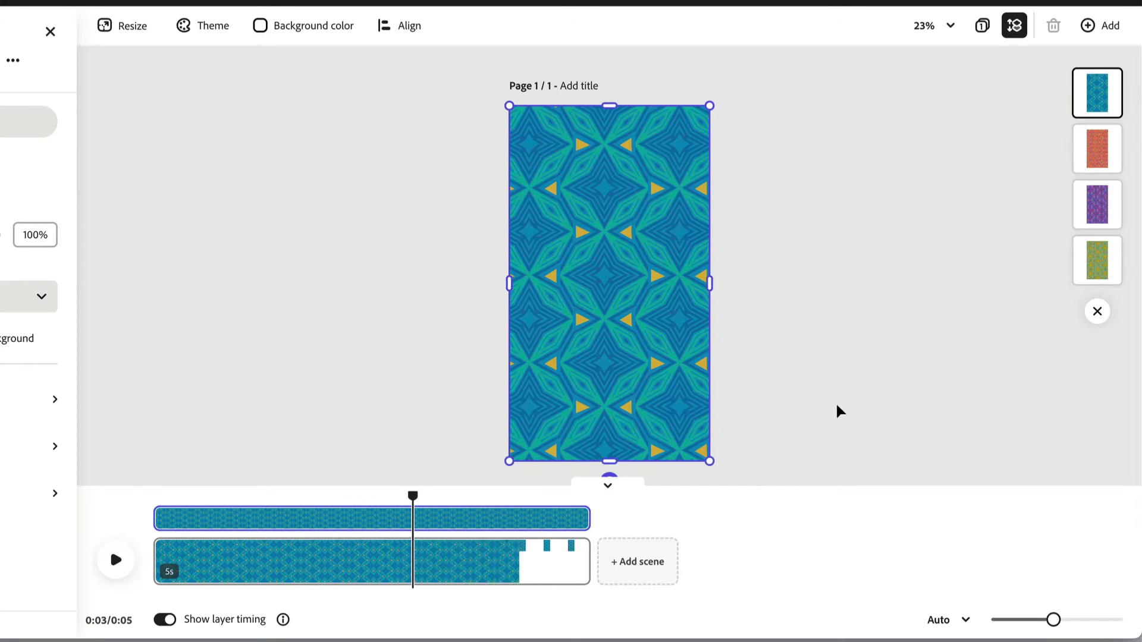
{"action": "mouse_move", "coordinate": [161, 516]}
{"action": "left_click_drag", "start_coordinate": [161, 516], "coordinate": [411, 517]}
{"action": "left_click", "coordinate": [551, 520]}
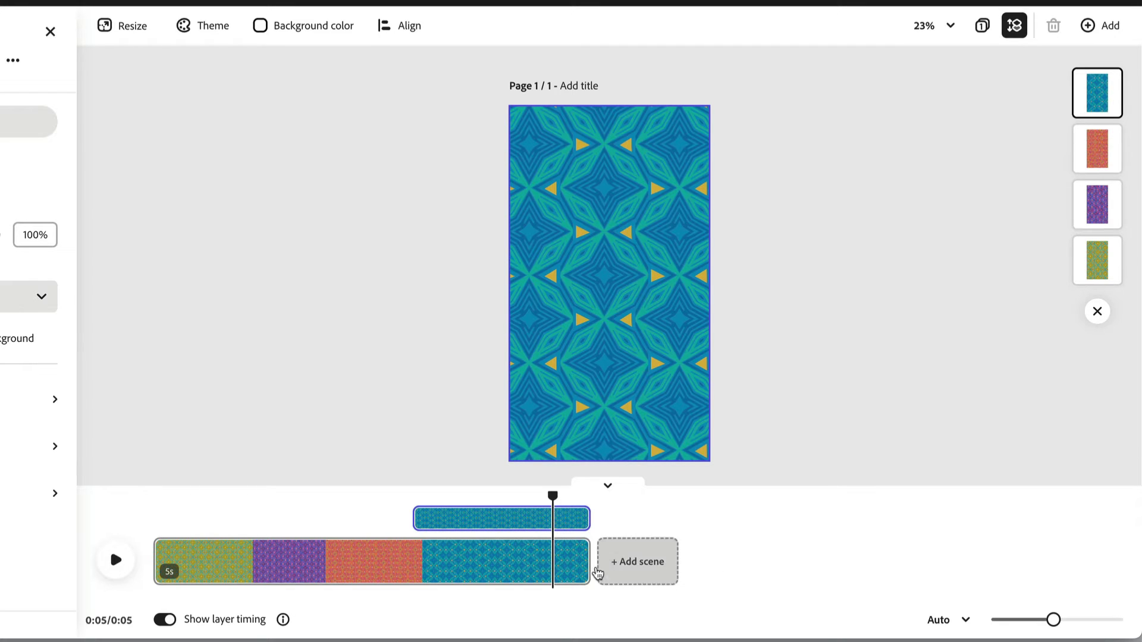
Extend the scene to 6 seconds and preview it from the beginning.
{"action": "mouse_move", "coordinate": [581, 564]}
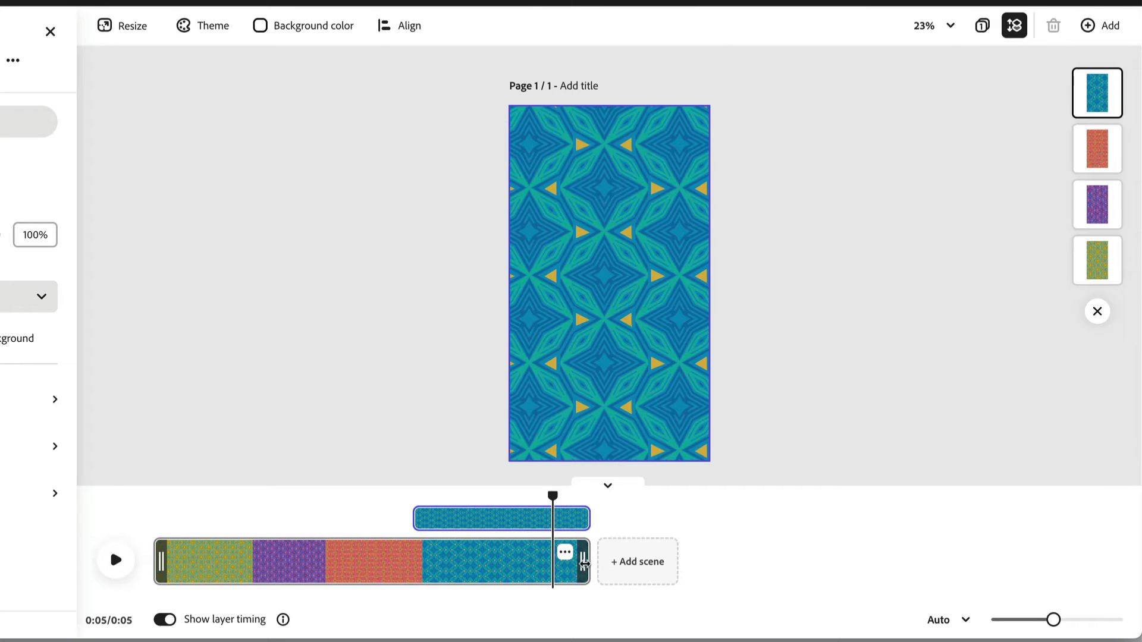
{"action": "left_click_drag", "start_coordinate": [584, 564], "coordinate": [677, 561]}
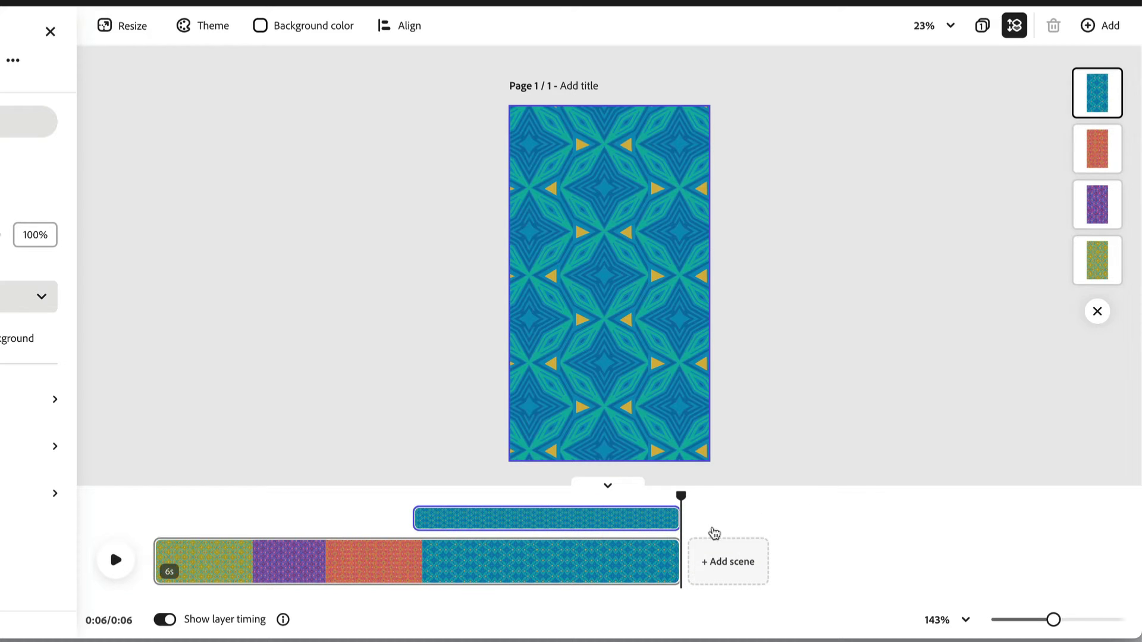
{"action": "left_click", "coordinate": [159, 512]}
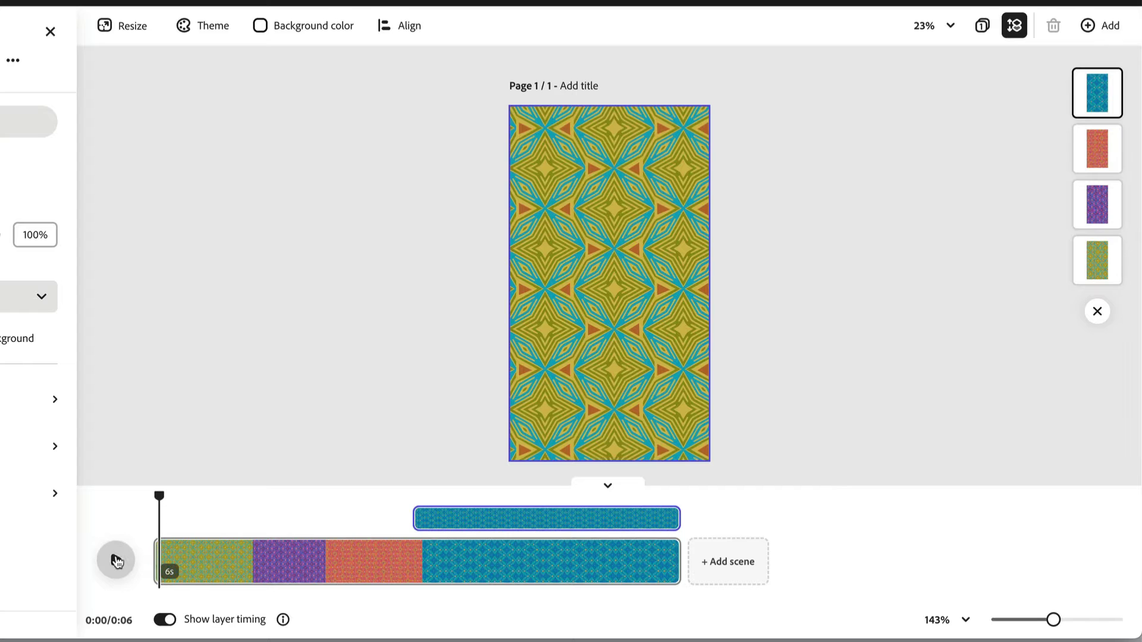
{"action": "left_click", "coordinate": [116, 561]}
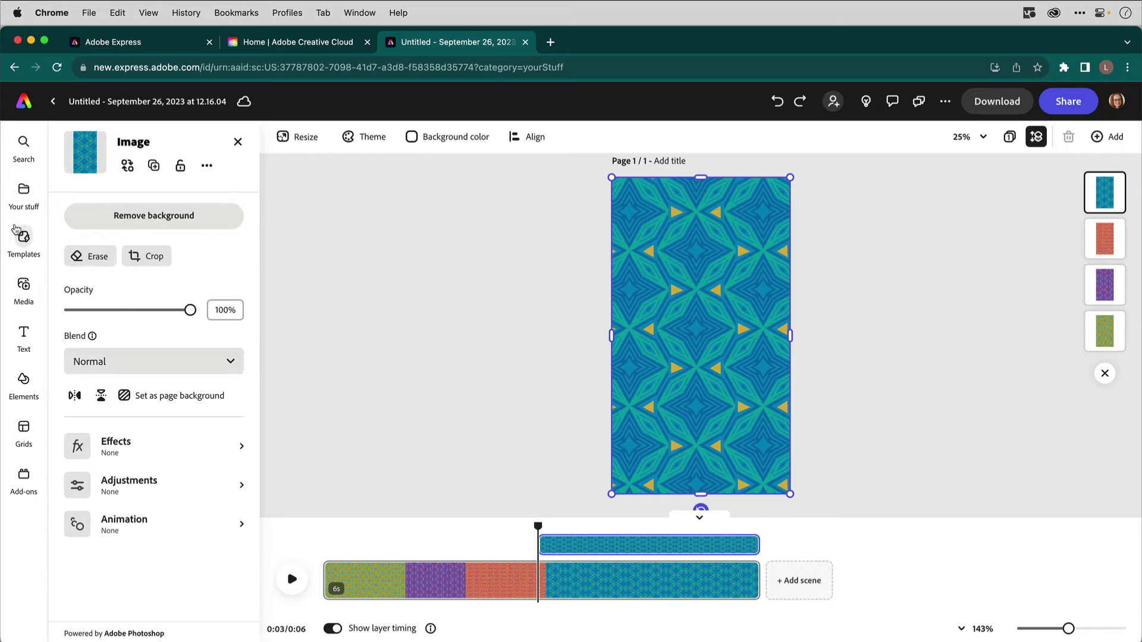
Add the dark blue tab logo from the branding library's Logos Vector section.
{"action": "left_click", "coordinate": [24, 191]}
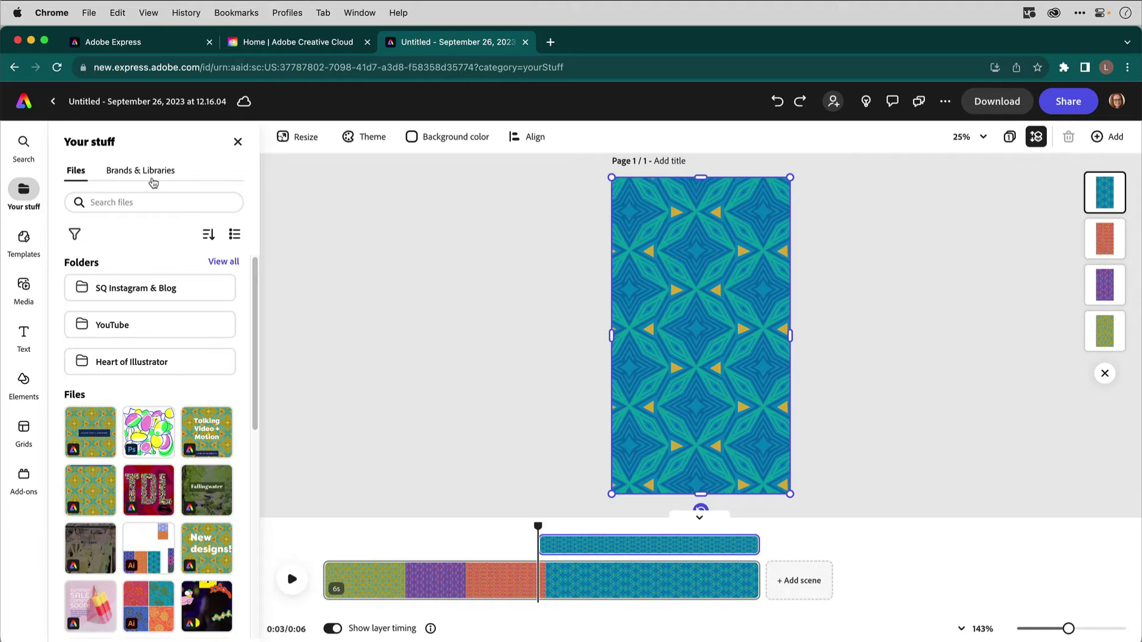
{"action": "left_click", "coordinate": [153, 175]}
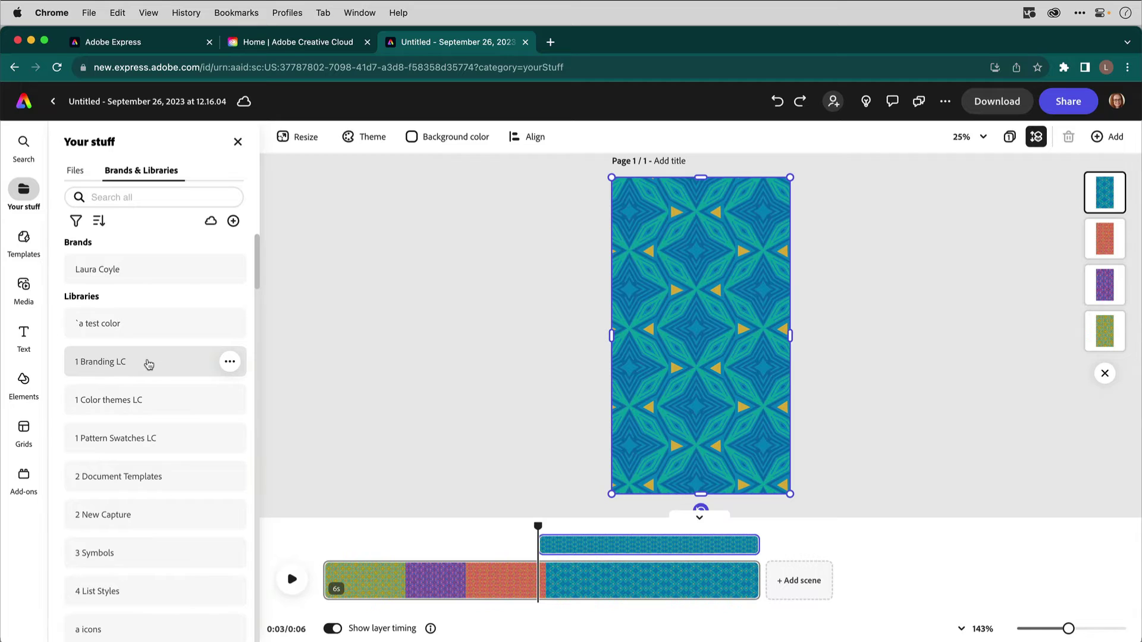
{"action": "left_click", "coordinate": [148, 363]}
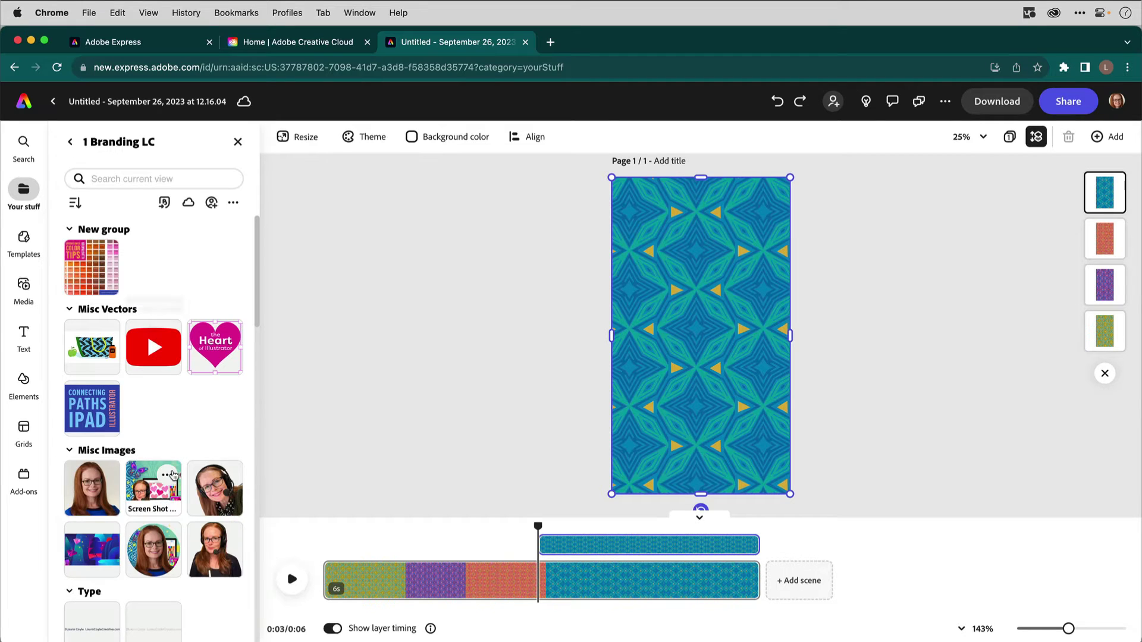
{"action": "scroll", "coordinate": [161, 416], "scroll_direction": "down", "scroll_amount": 5}
{"action": "scroll", "coordinate": [173, 474], "scroll_direction": "down", "scroll_amount": 10}
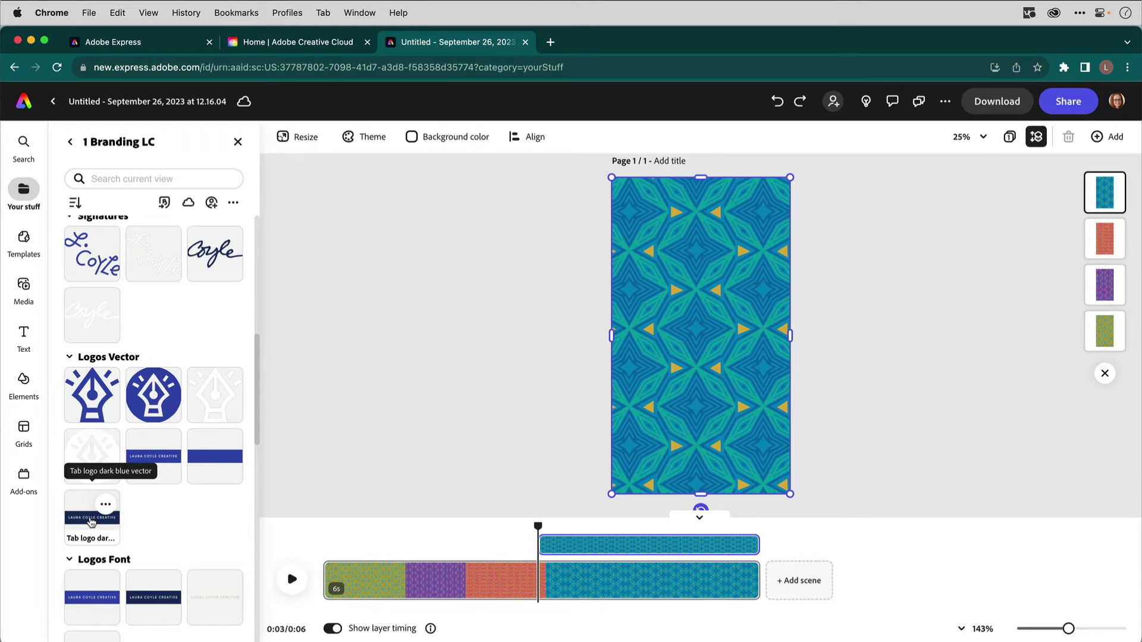
{"action": "left_click", "coordinate": [90, 523]}
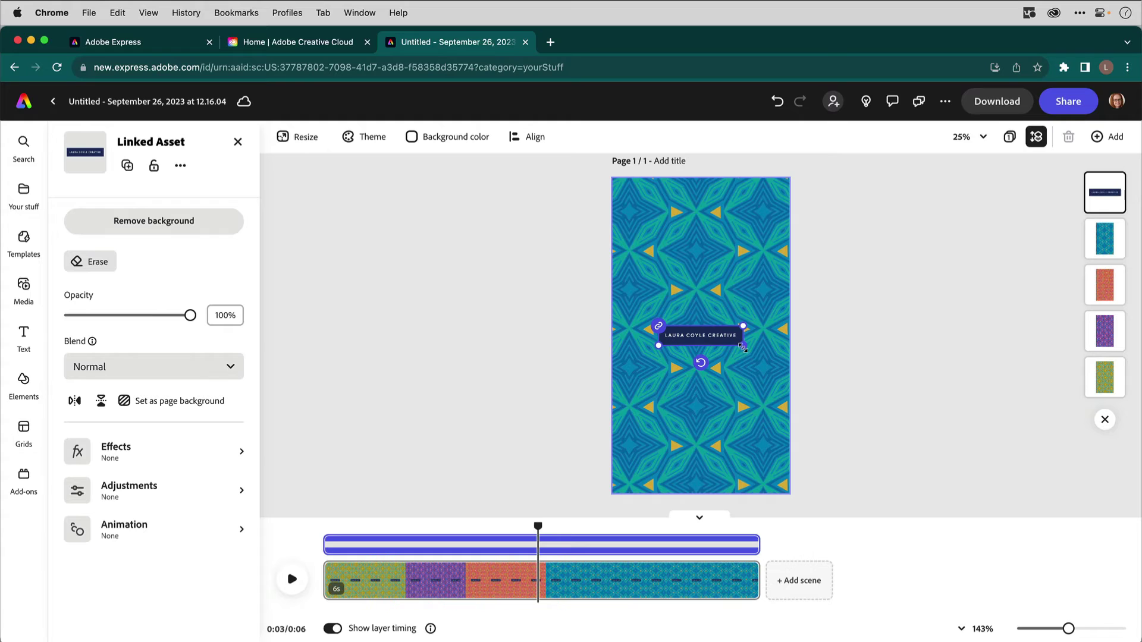
Enlarge the logo near the bottom centre and play the reel from the start.
{"action": "left_click_drag", "start_coordinate": [744, 347], "coordinate": [726, 431]}
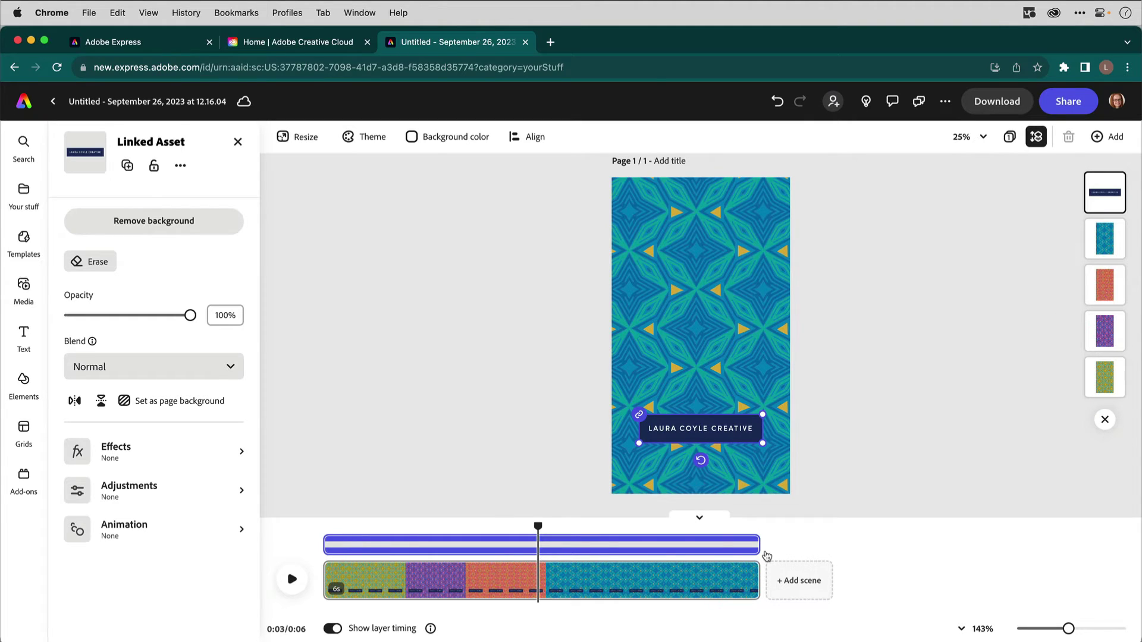
{"action": "left_click", "coordinate": [328, 530]}
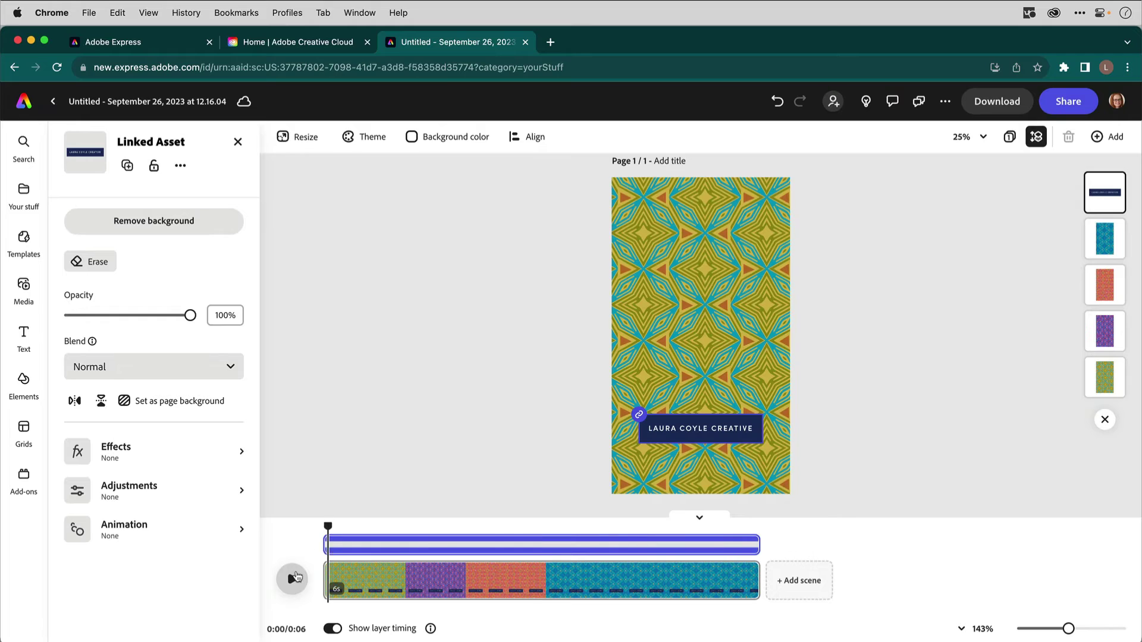
{"action": "left_click", "coordinate": [295, 578]}
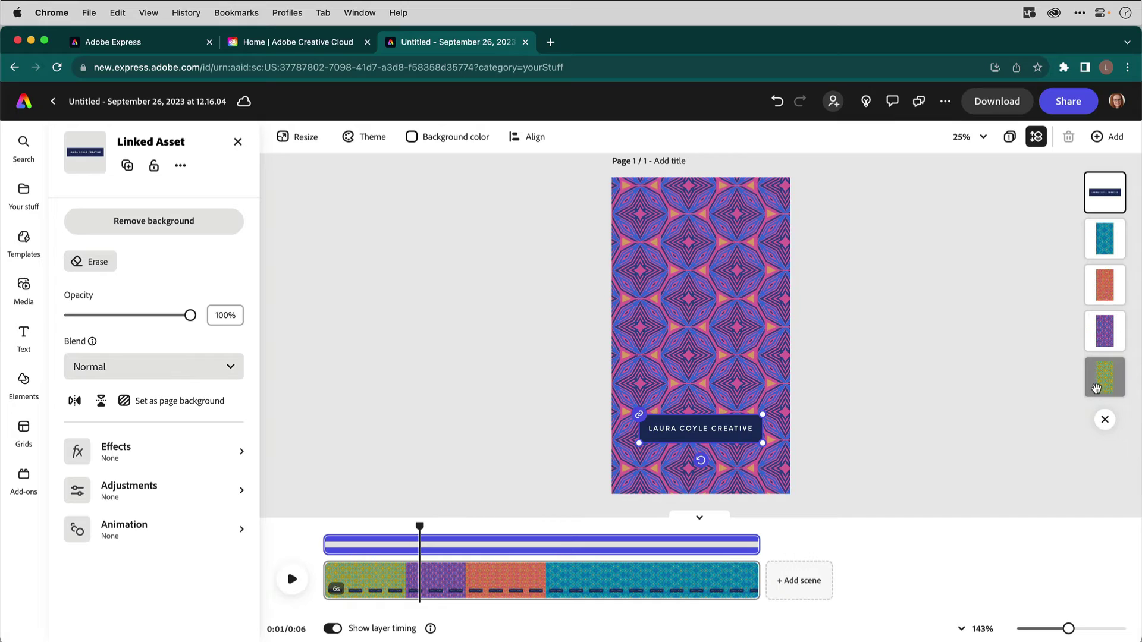
Select the purple pattern layer and show its Animation options.
{"action": "left_click", "coordinate": [439, 580]}
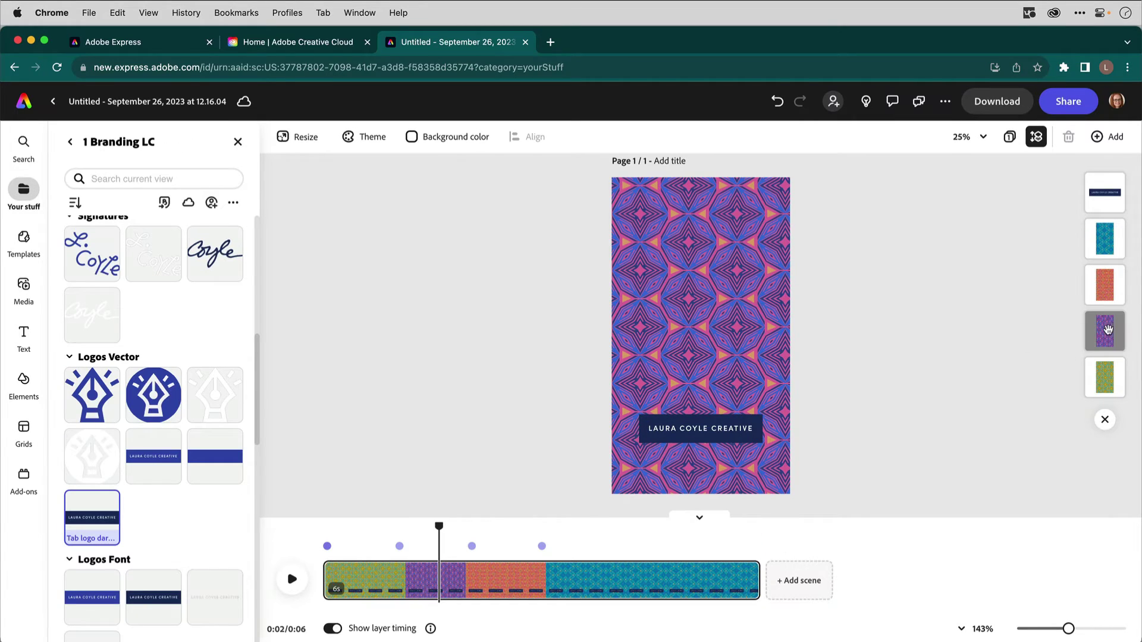
{"action": "left_click", "coordinate": [1108, 331]}
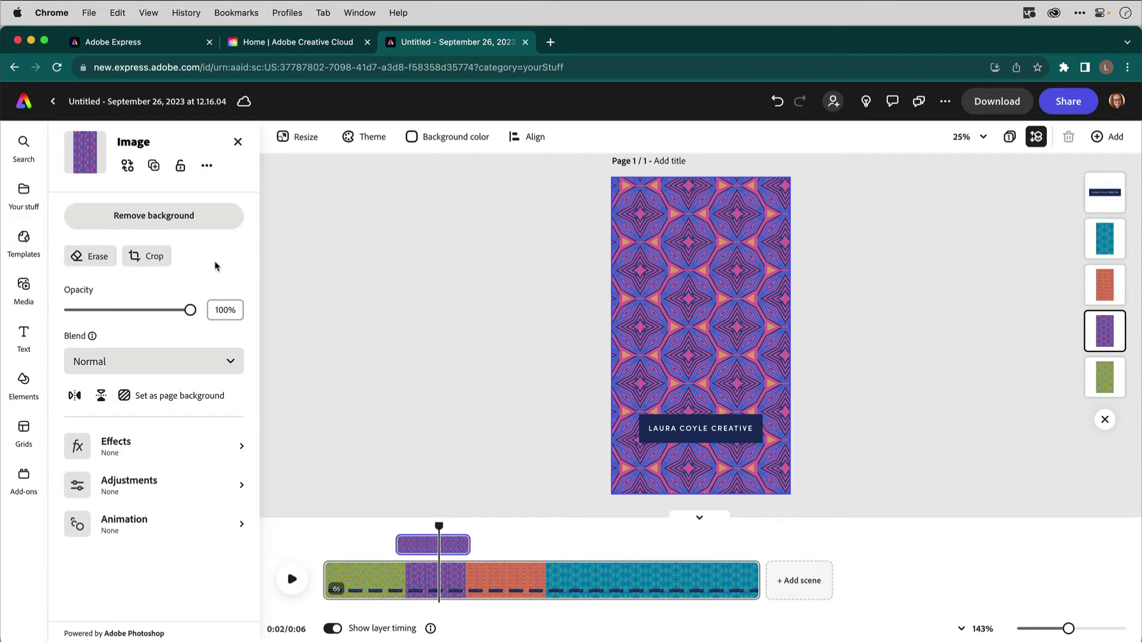
{"action": "left_click", "coordinate": [161, 526]}
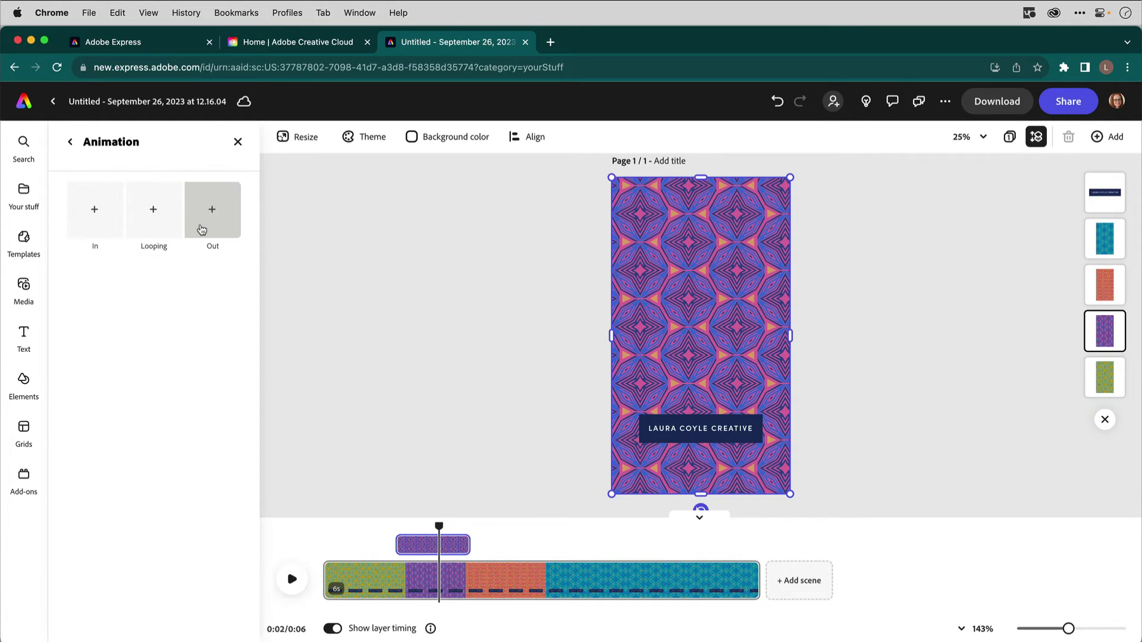
Preview the Drift, Drop, Grow, Flicker and Slide entrances, then apply Fade to the purple pattern.
{"action": "left_click", "coordinate": [88, 233]}
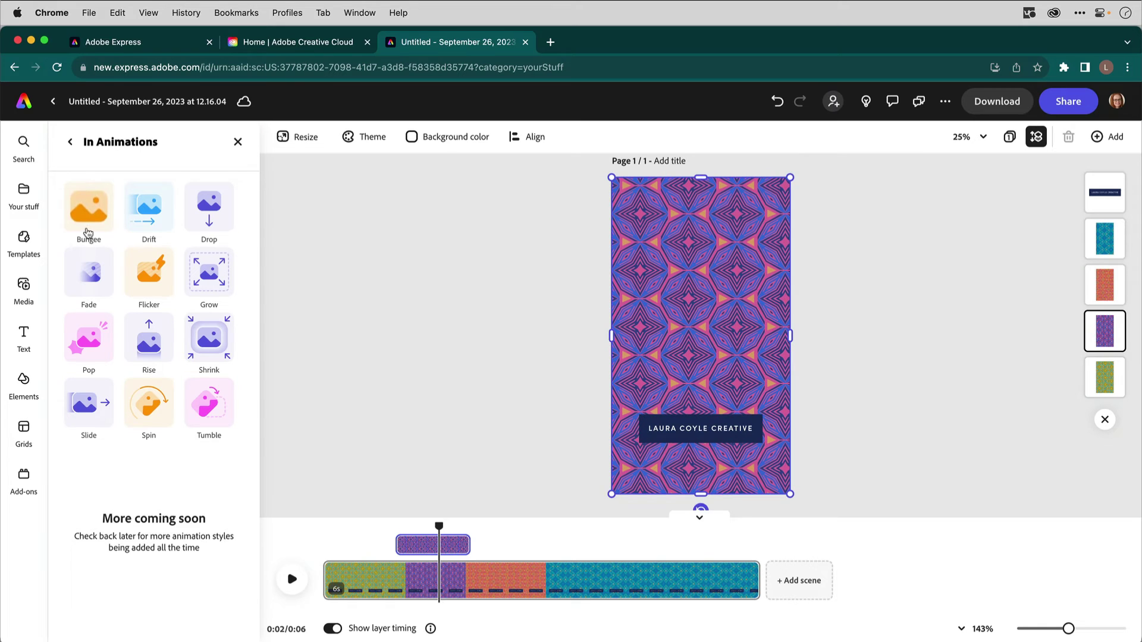
{"action": "left_click", "coordinate": [146, 214]}
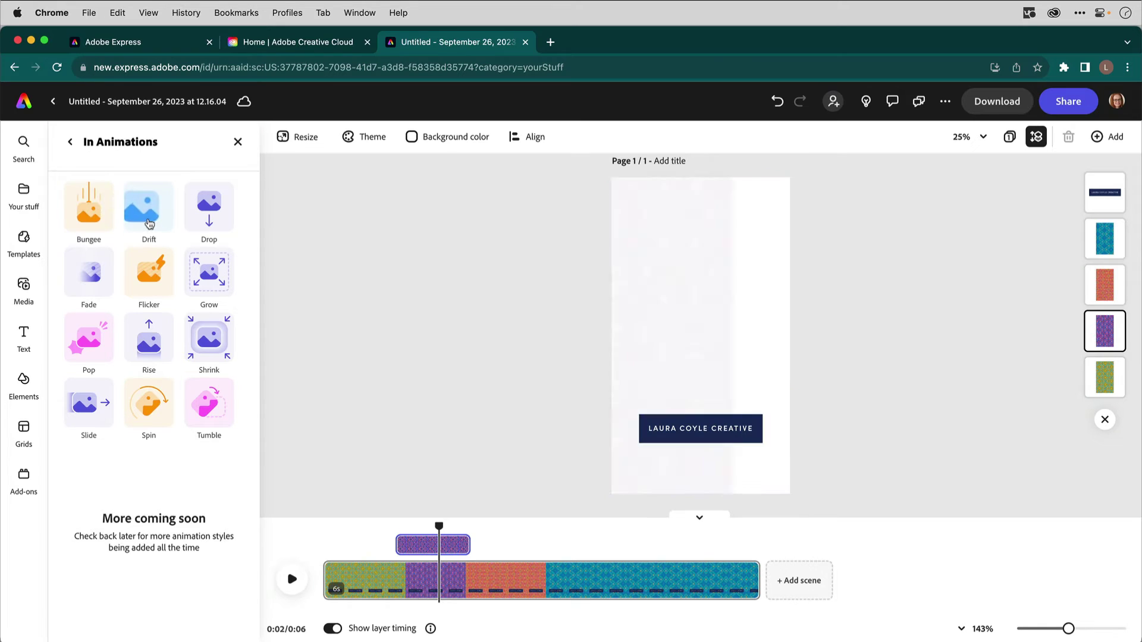
{"action": "left_click", "coordinate": [192, 221]}
{"action": "left_click", "coordinate": [211, 277]}
{"action": "left_click", "coordinate": [157, 280]}
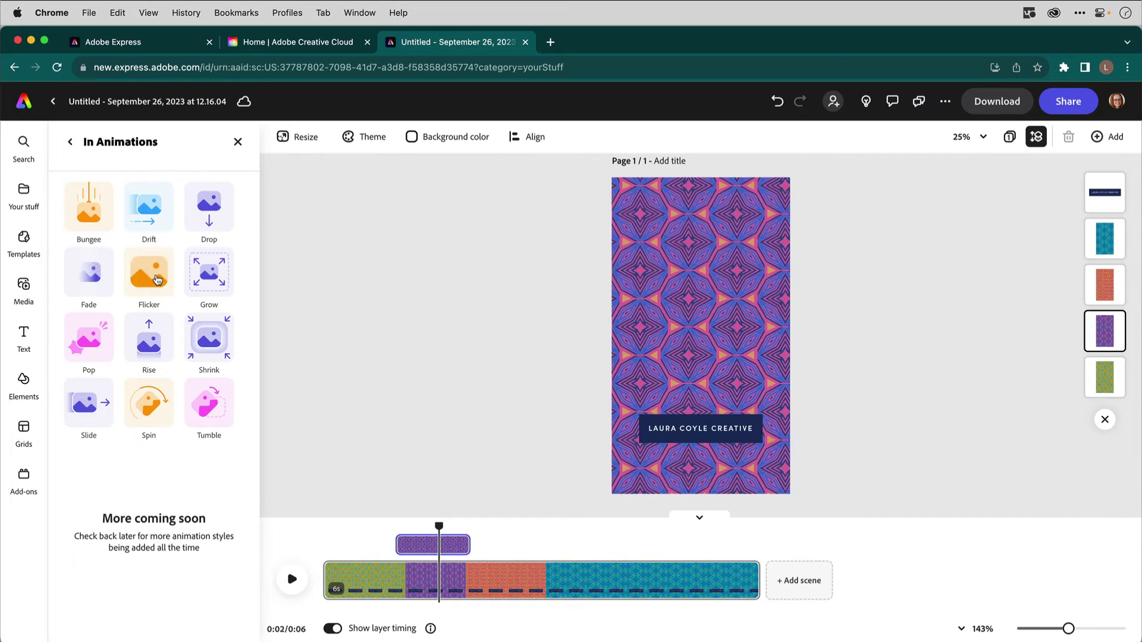
{"action": "left_click", "coordinate": [94, 402]}
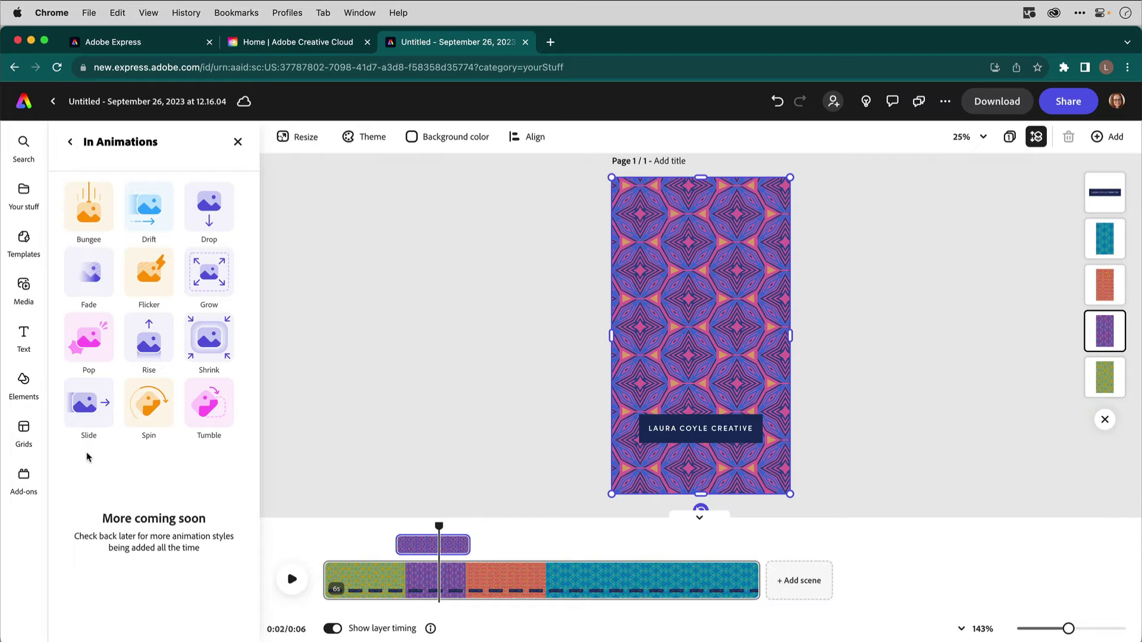
{"action": "left_click", "coordinate": [89, 280]}
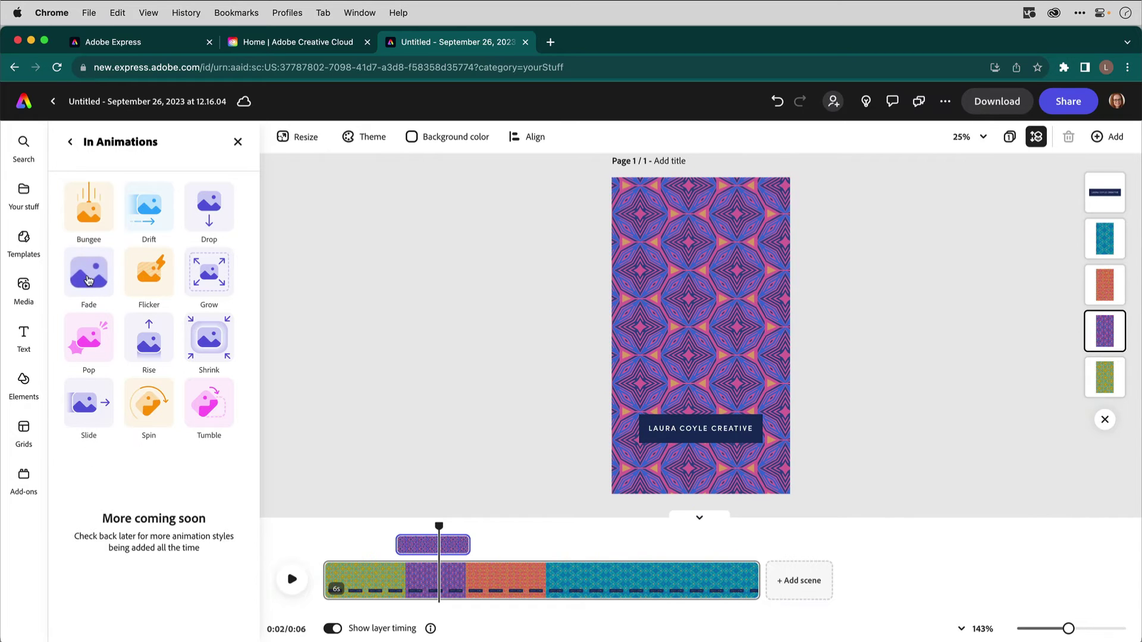
Try the Energetic personality, keep Soft instead, and shorten the fade to 0.48s.
{"action": "left_click", "coordinate": [89, 279]}
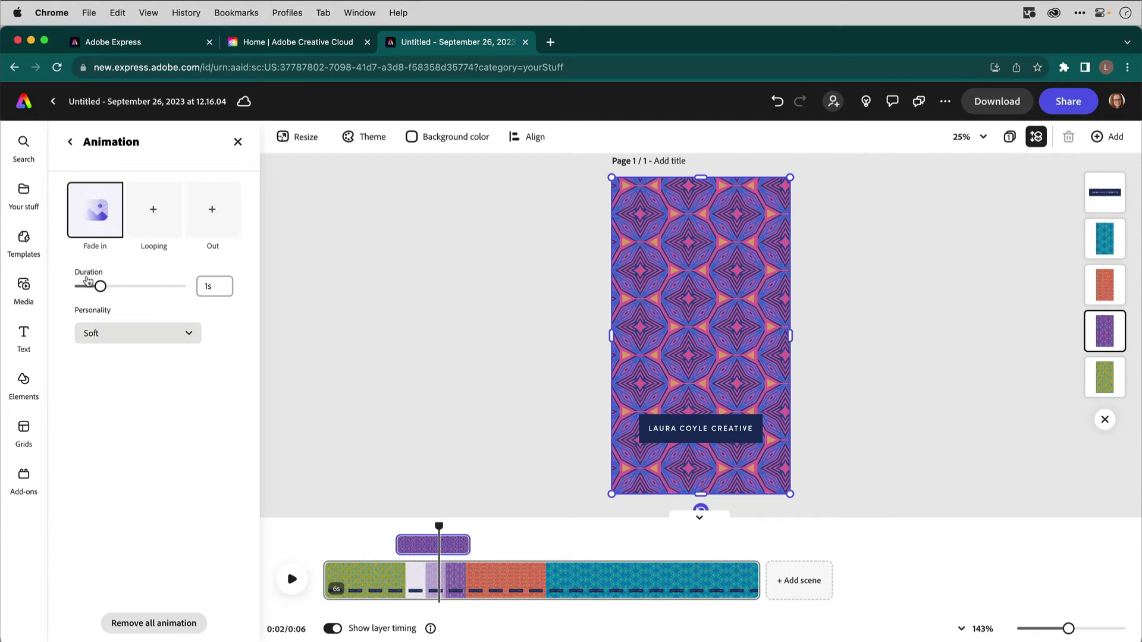
{"action": "left_click", "coordinate": [189, 335]}
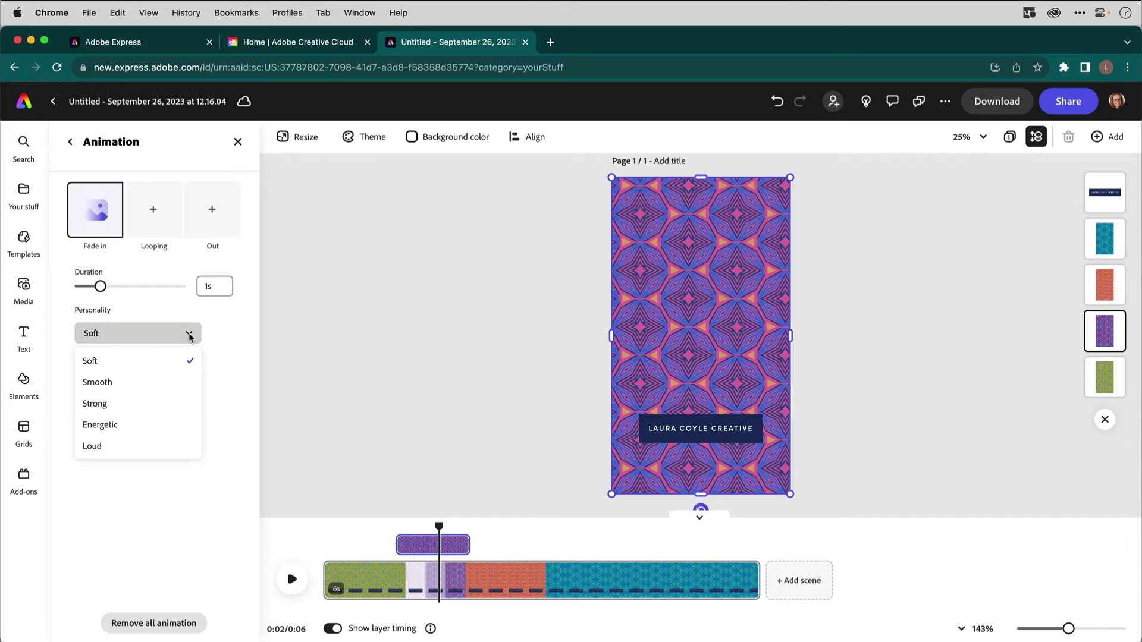
{"action": "left_click", "coordinate": [168, 433]}
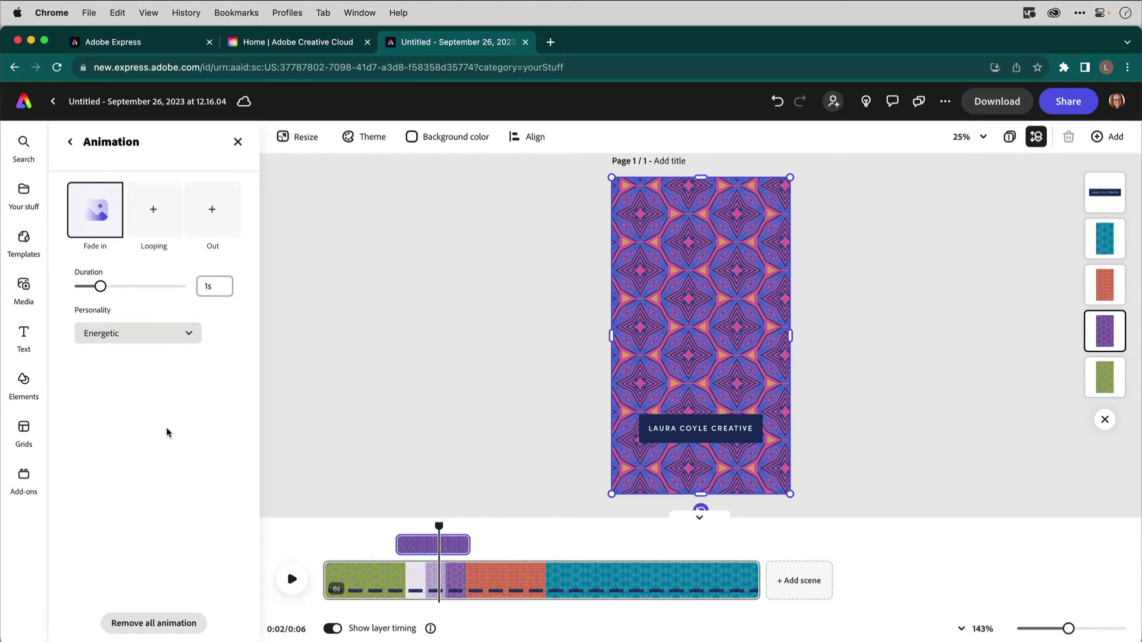
{"action": "left_click", "coordinate": [190, 335]}
{"action": "left_click", "coordinate": [168, 361]}
{"action": "left_click_drag", "start_coordinate": [103, 287], "coordinate": [82, 294]}
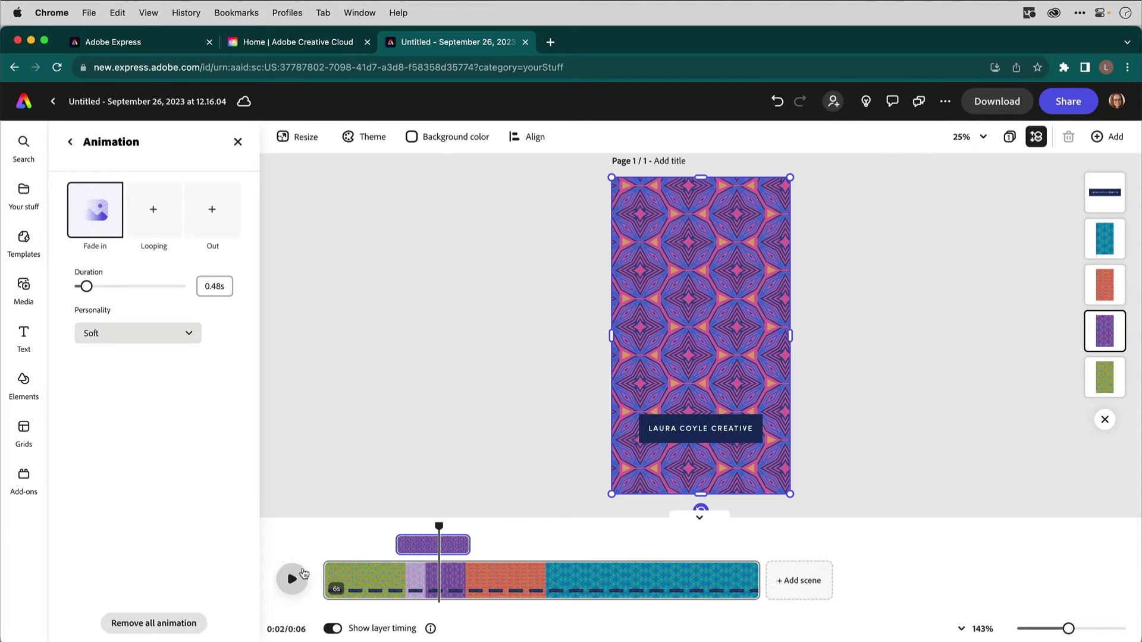
{"action": "left_click", "coordinate": [293, 579]}
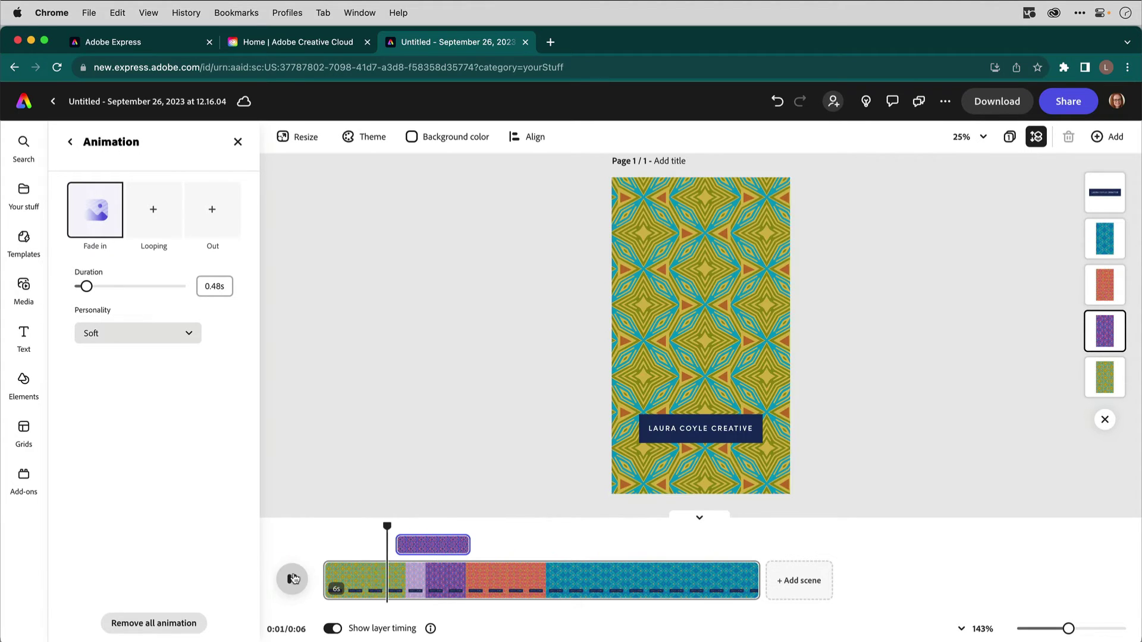
{"action": "left_click", "coordinate": [293, 579]}
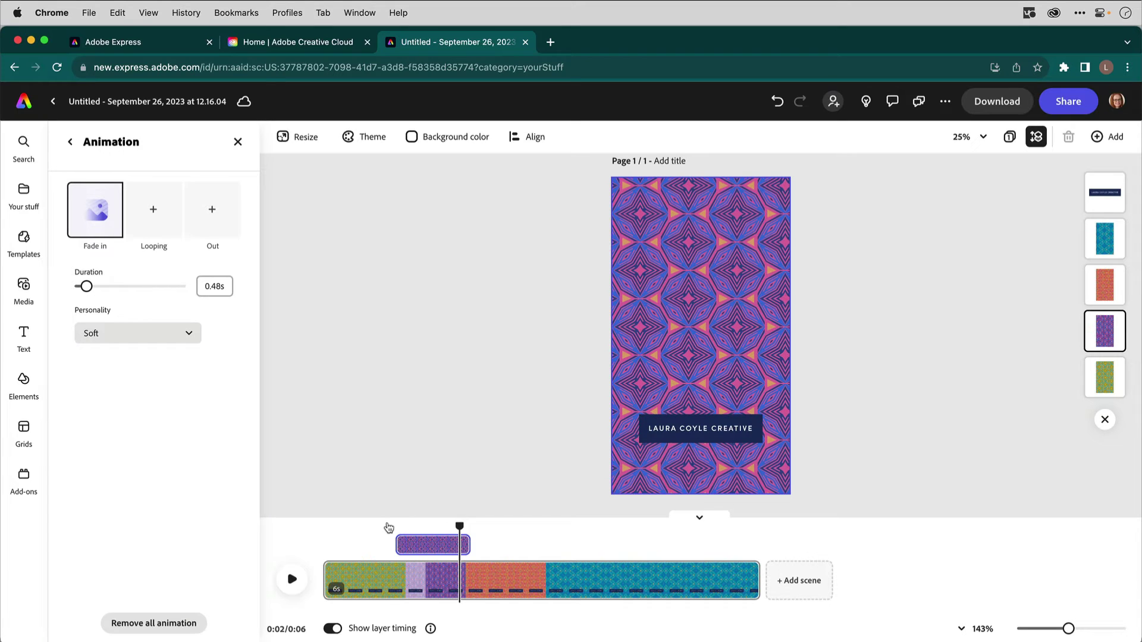
{"action": "left_click", "coordinate": [385, 591]}
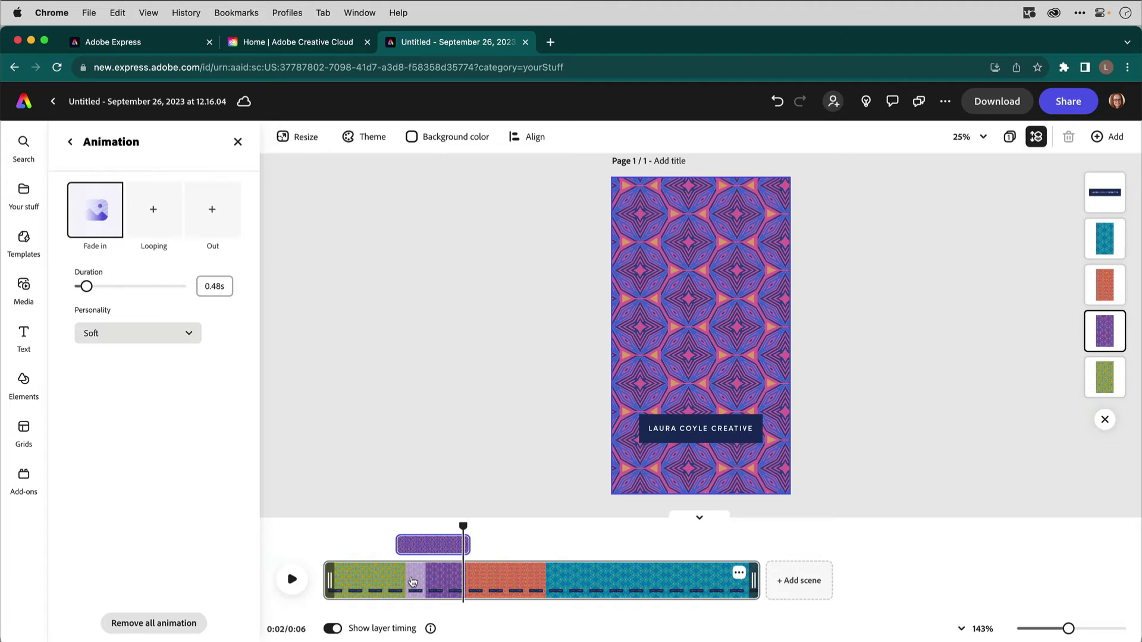
{"action": "left_click_drag", "start_coordinate": [423, 544], "coordinate": [394, 531]}
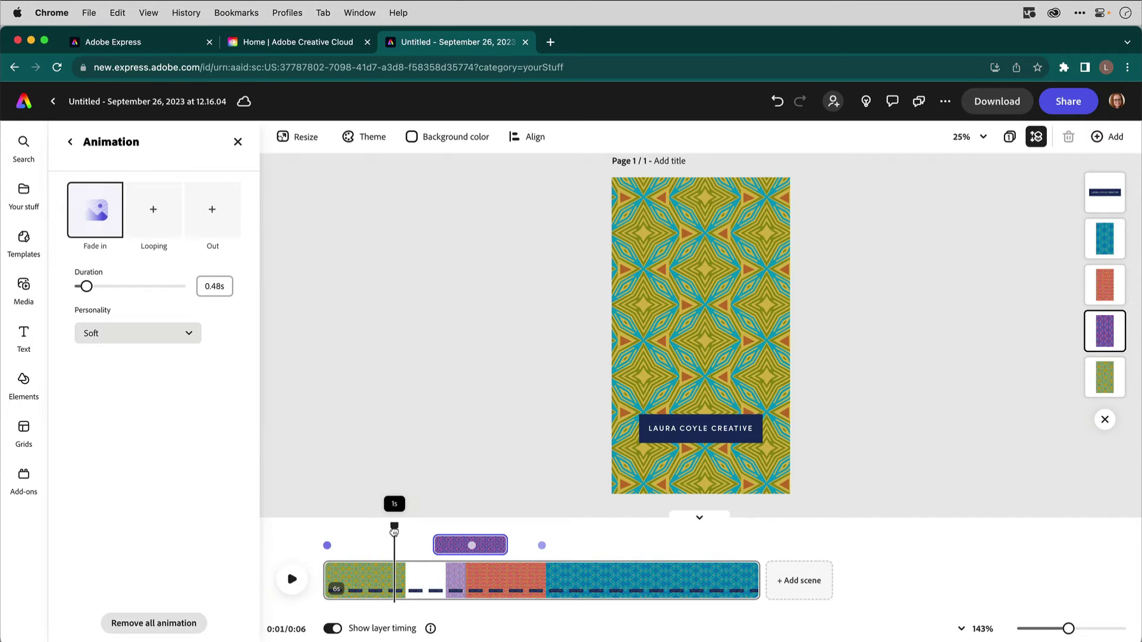
{"action": "left_click_drag", "start_coordinate": [472, 546], "coordinate": [433, 549]}
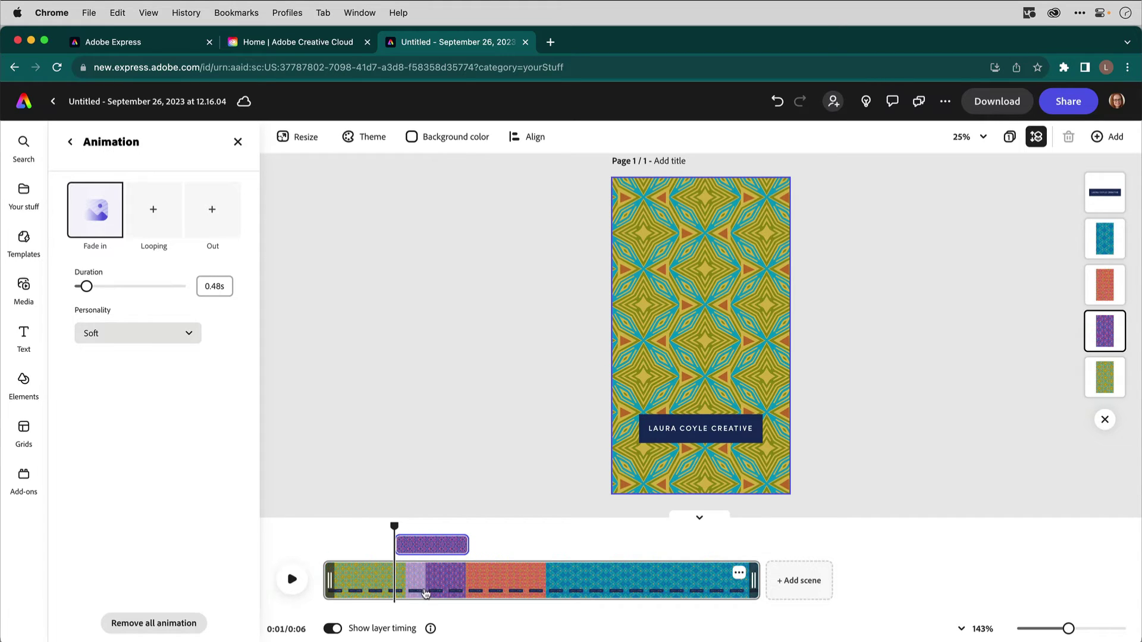
{"action": "left_click", "coordinate": [296, 583]}
{"action": "left_click", "coordinate": [301, 589]}
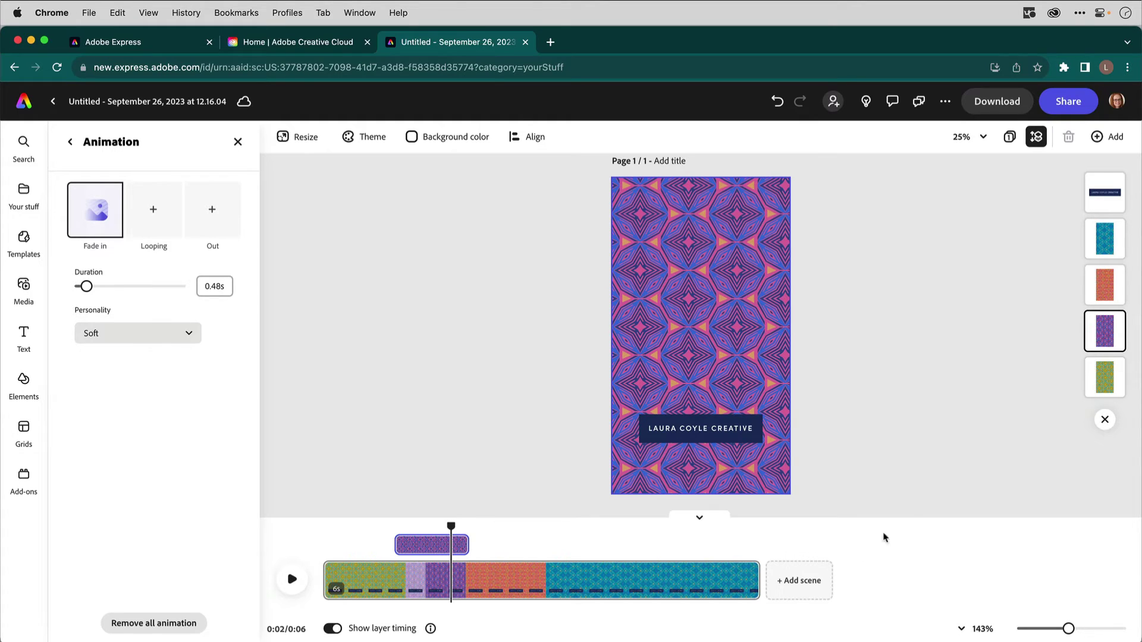
Lengthen the green pattern layer to about 1.6 seconds and play back to check.
{"action": "left_click", "coordinate": [1101, 383]}
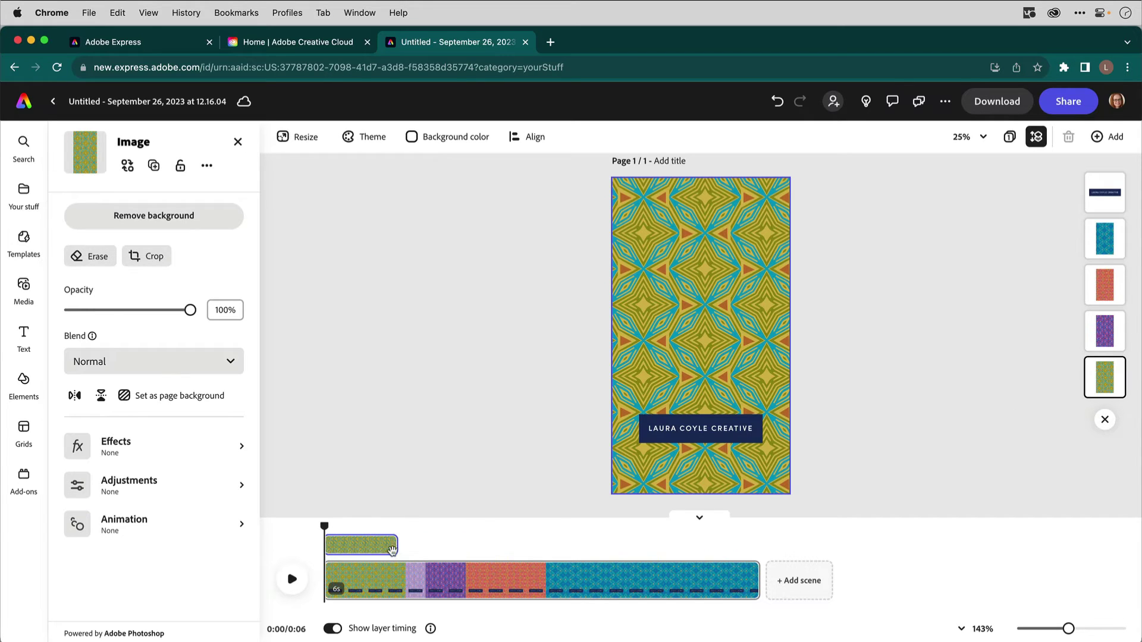
{"action": "left_click_drag", "start_coordinate": [392, 547], "coordinate": [440, 555]}
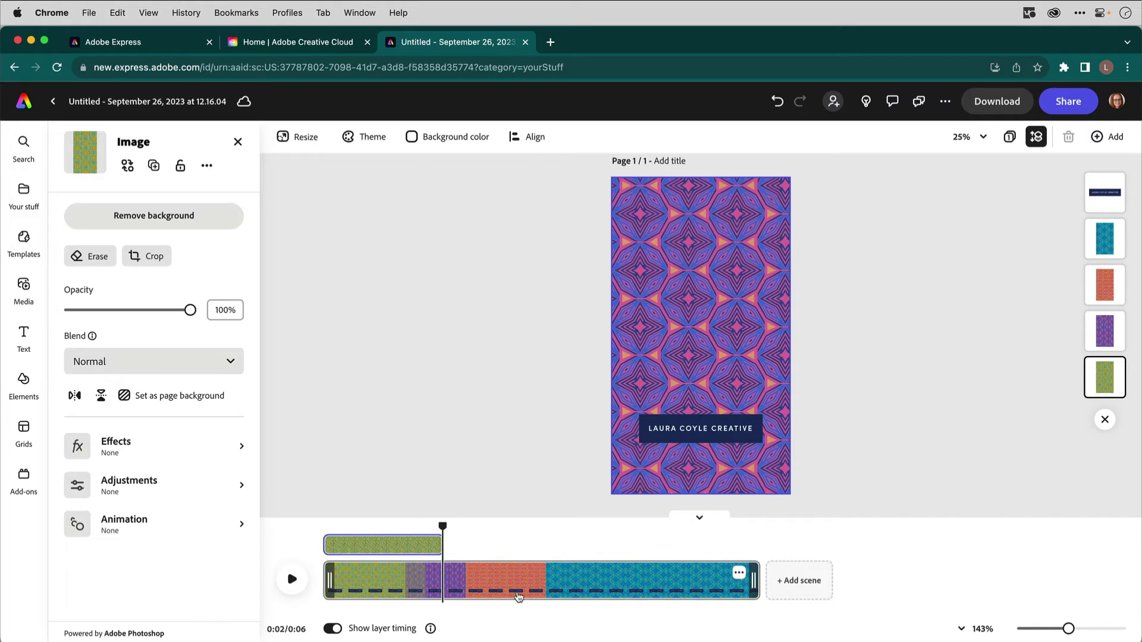
{"action": "left_click", "coordinate": [394, 530]}
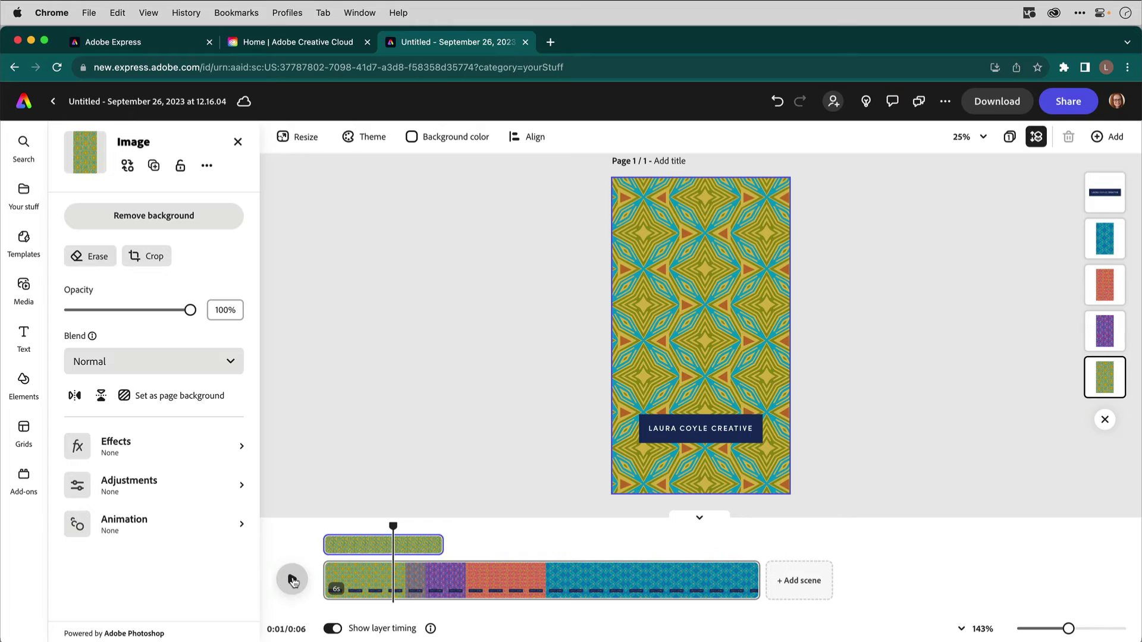
{"action": "left_click", "coordinate": [292, 581]}
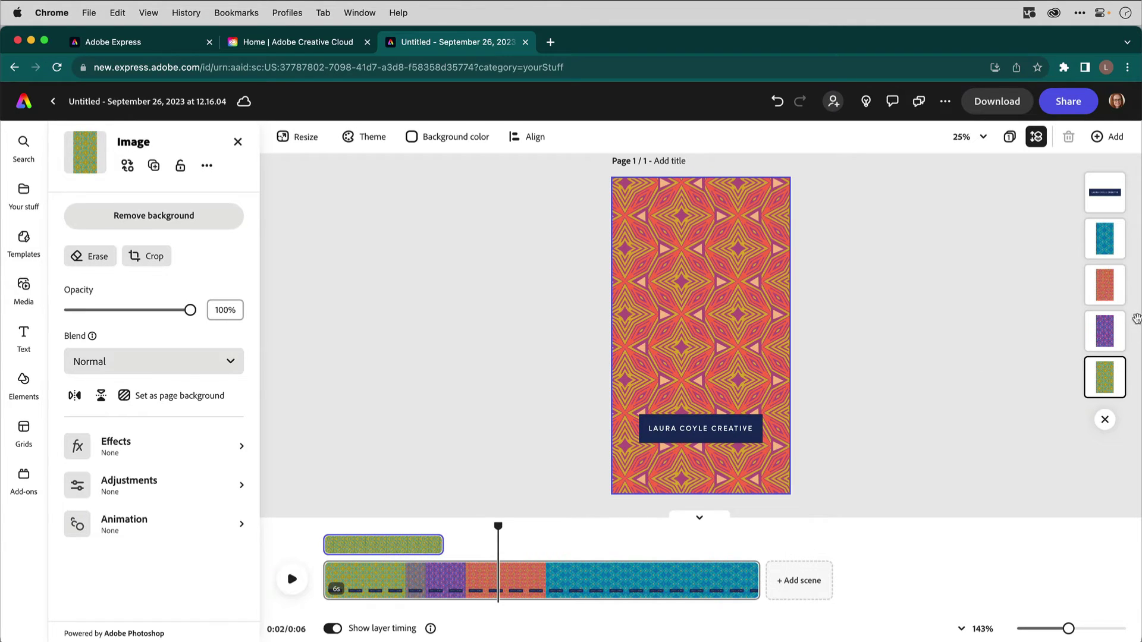
Lengthen the purple pattern layer to about 1.5 seconds and replay from 0:01.
{"action": "left_click", "coordinate": [1103, 327]}
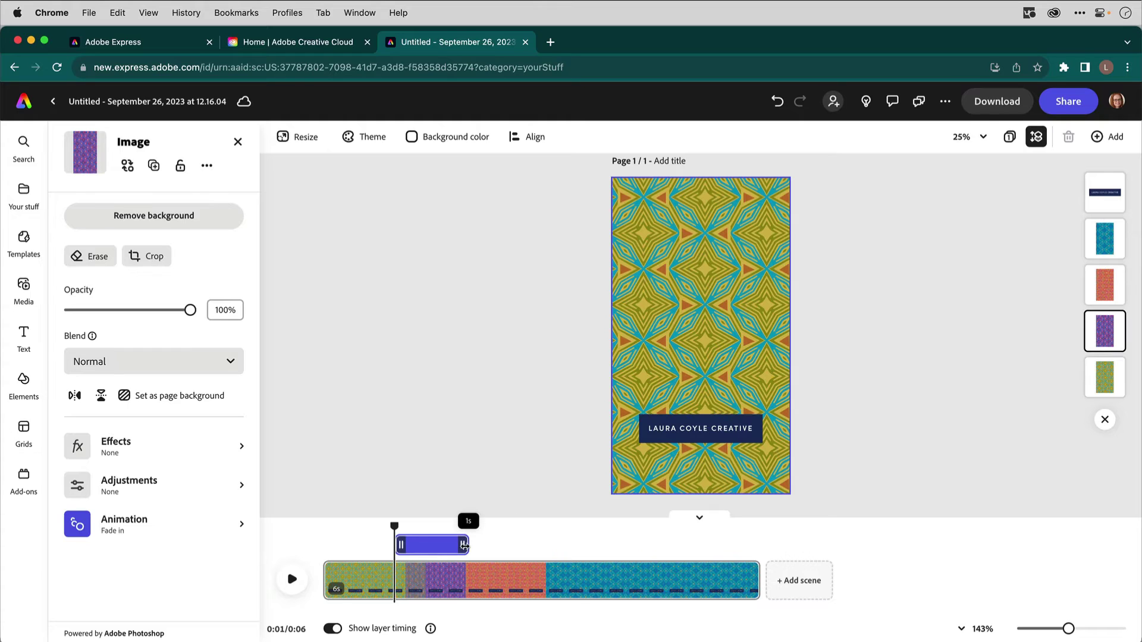
{"action": "left_click_drag", "start_coordinate": [469, 547], "coordinate": [509, 554]}
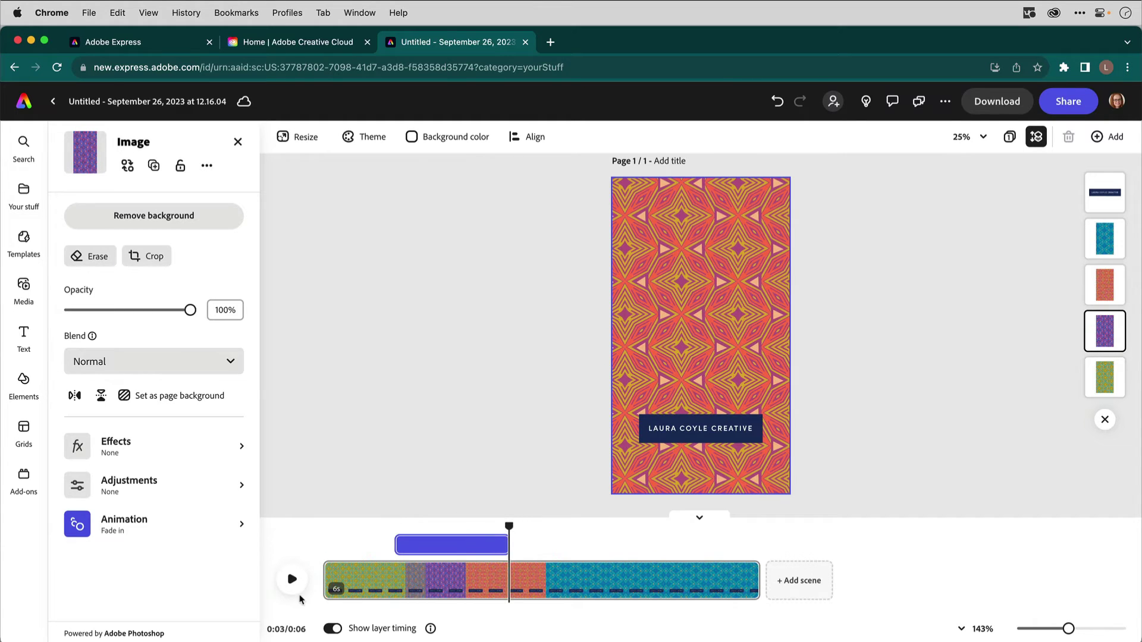
{"action": "left_click", "coordinate": [394, 525]}
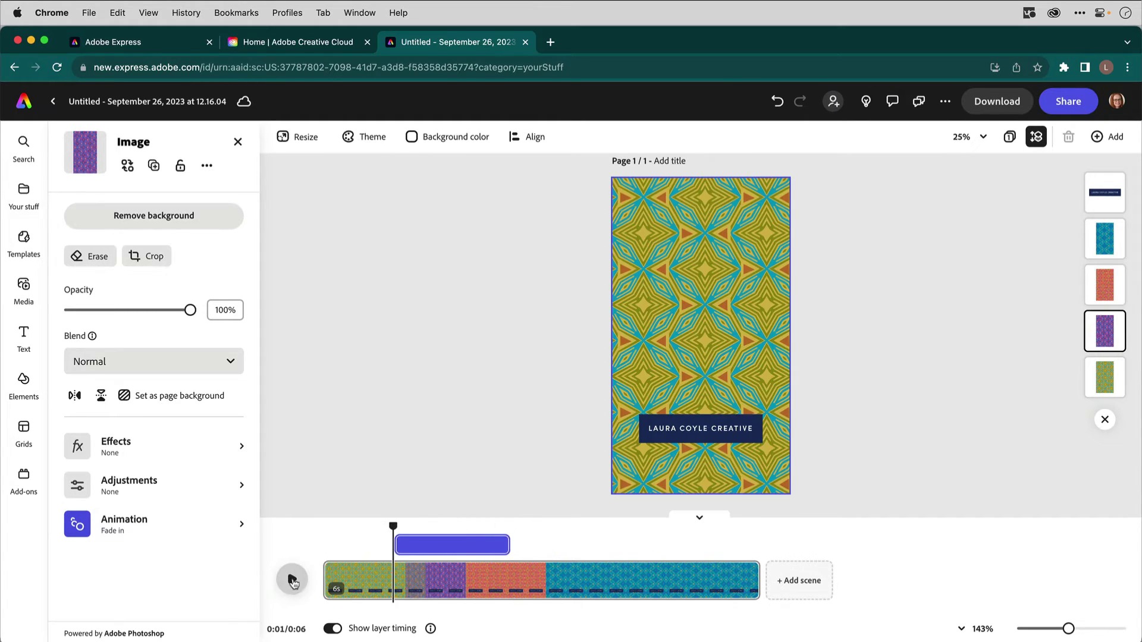
{"action": "left_click", "coordinate": [292, 580]}
{"action": "left_click", "coordinate": [293, 580]}
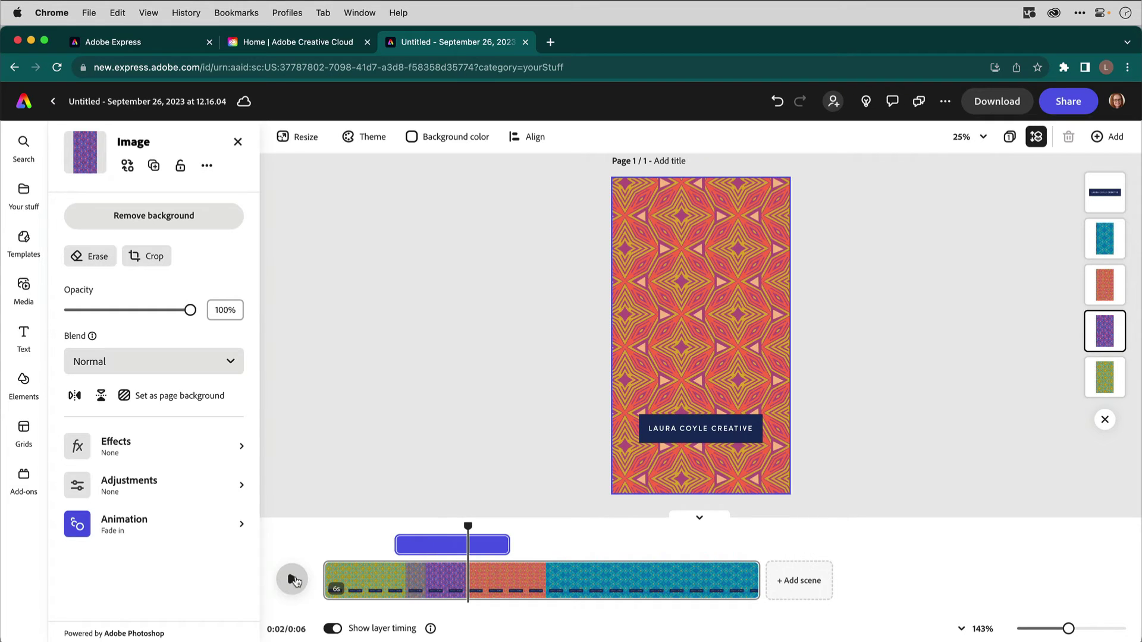
Lengthen the orange pattern layer to run until about 3.7 seconds and preview it.
{"action": "left_click", "coordinate": [1109, 288]}
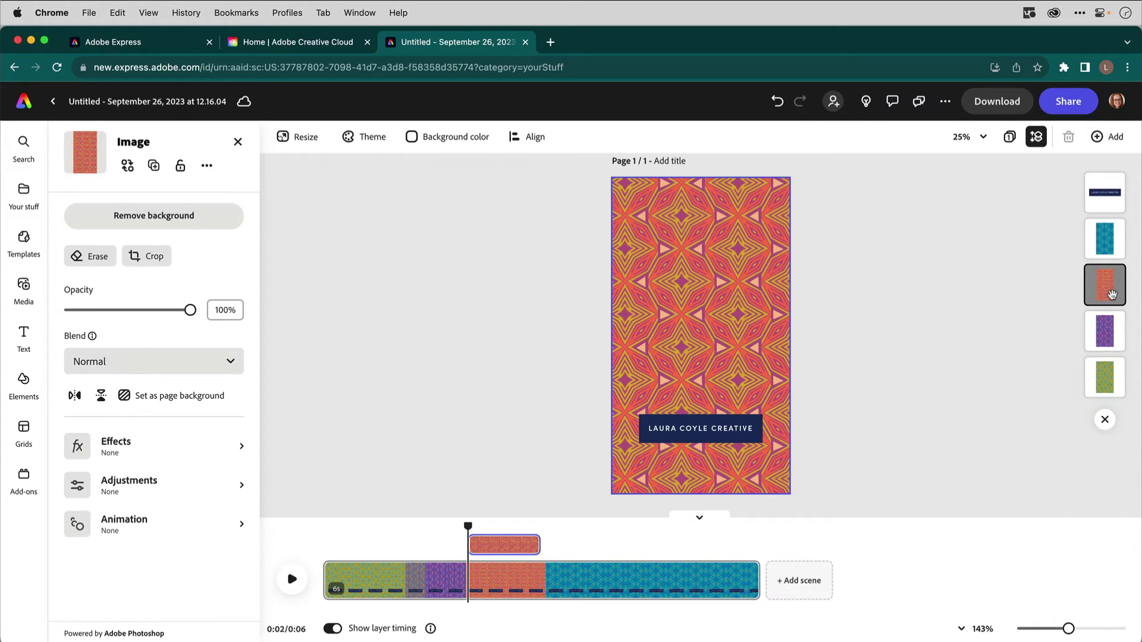
{"action": "left_click_drag", "start_coordinate": [537, 546], "coordinate": [590, 546]}
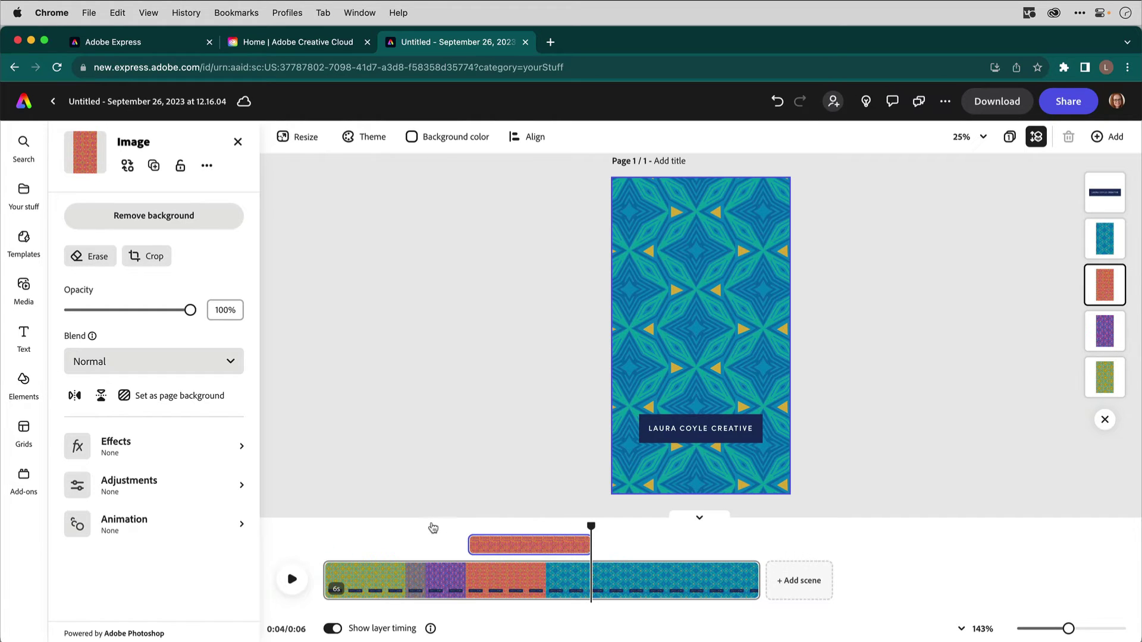
{"action": "left_click", "coordinate": [433, 529]}
{"action": "left_click", "coordinate": [292, 580]}
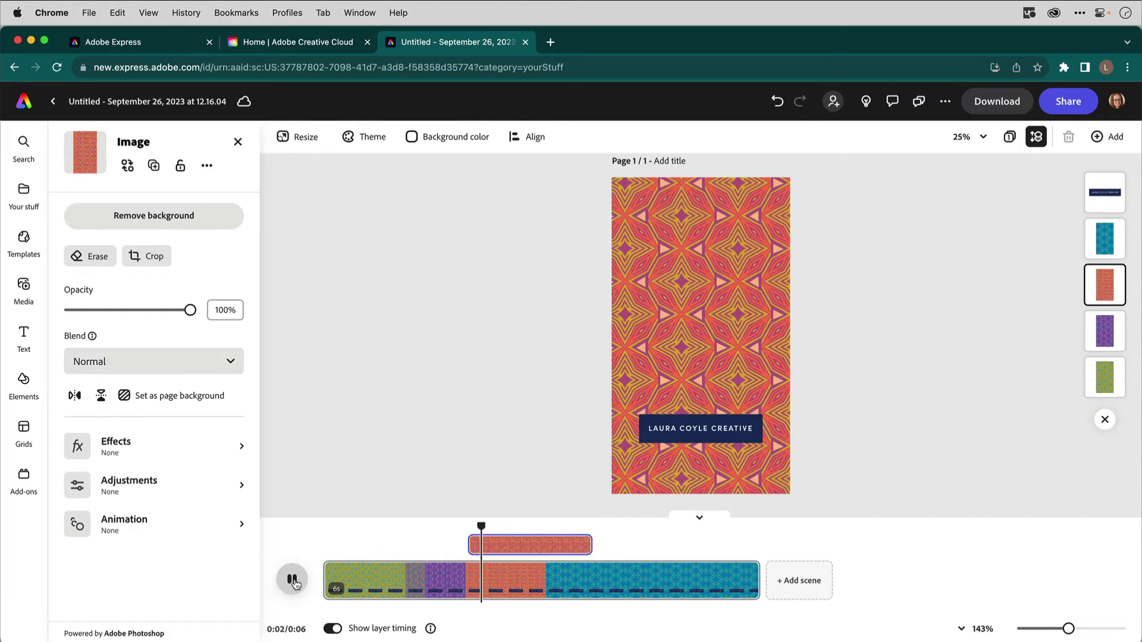
{"action": "left_click", "coordinate": [364, 535]}
{"action": "left_click", "coordinate": [334, 576]}
{"action": "left_click", "coordinate": [292, 580]}
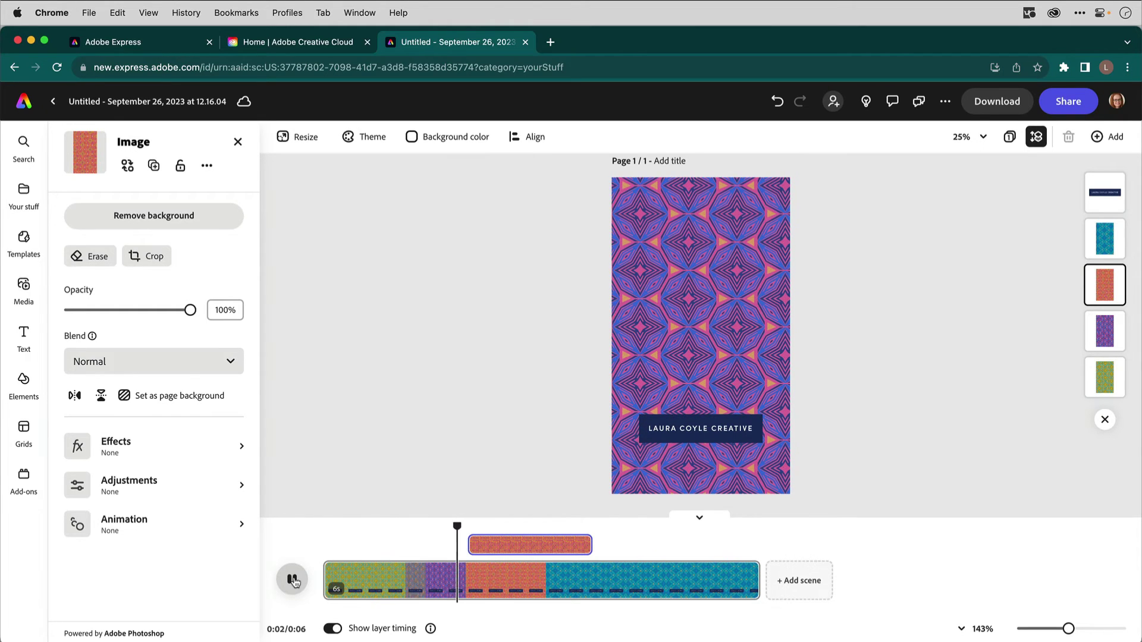
{"action": "left_click", "coordinate": [292, 580]}
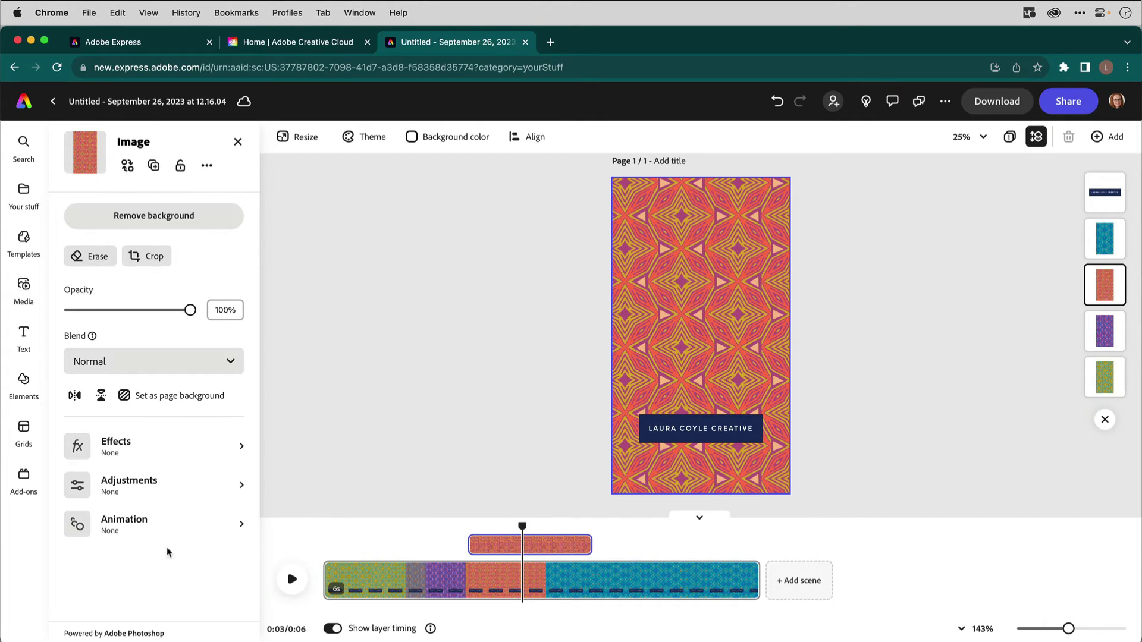
{"action": "left_click", "coordinate": [137, 525]}
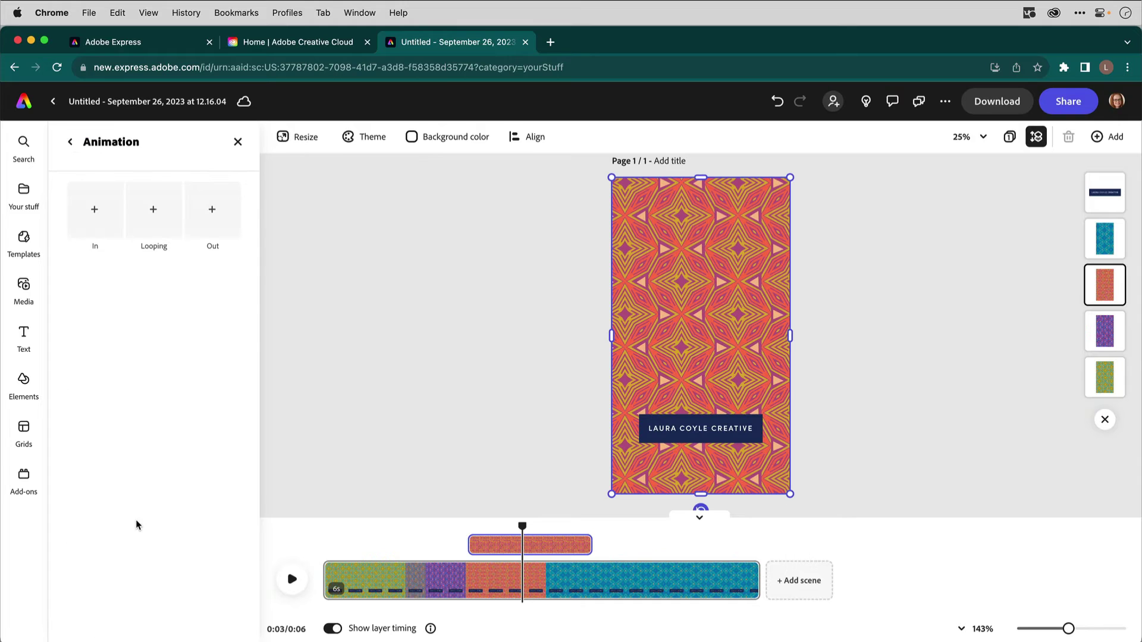
{"action": "left_click", "coordinate": [95, 209]}
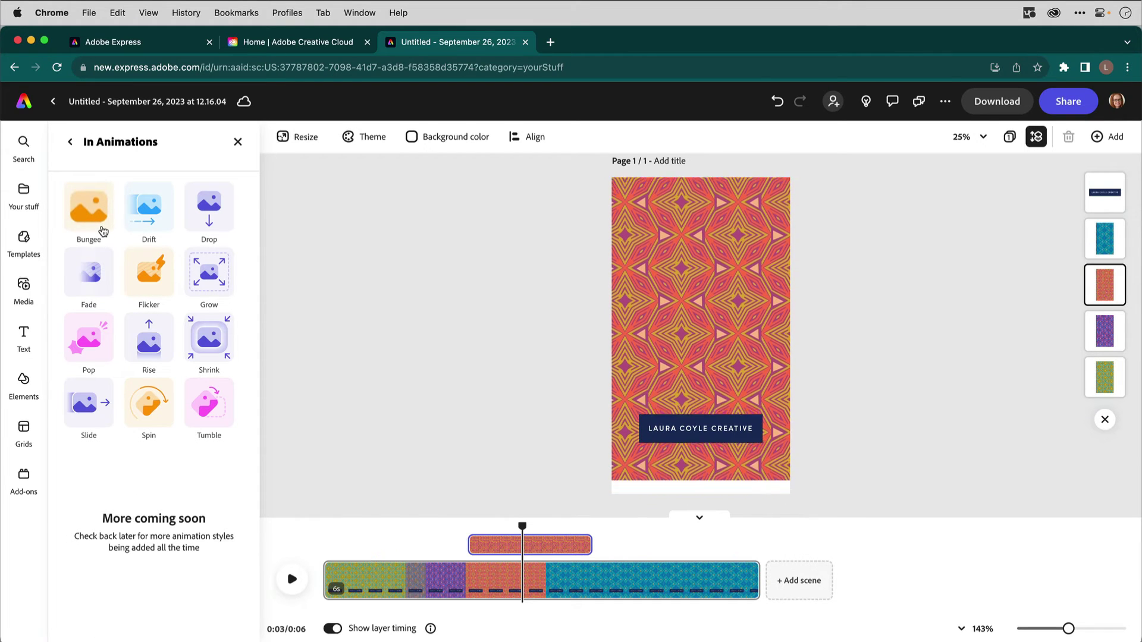
{"action": "left_click", "coordinate": [209, 208]}
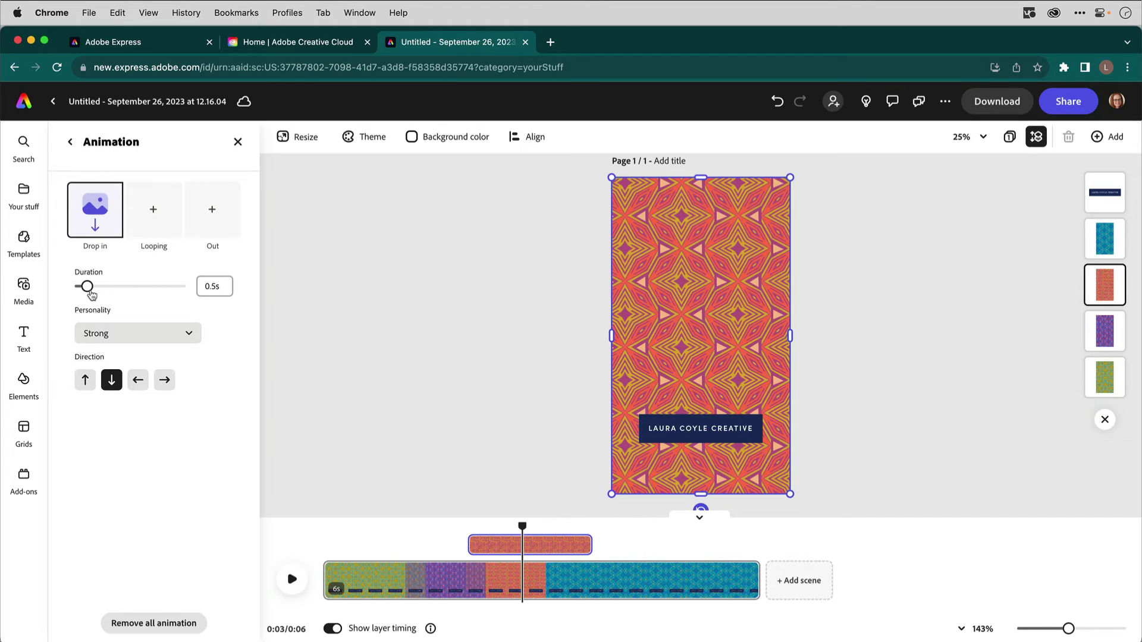
{"action": "left_click_drag", "start_coordinate": [90, 290], "coordinate": [94, 288]}
{"action": "left_click_drag", "start_coordinate": [702, 495], "coordinate": [699, 398]}
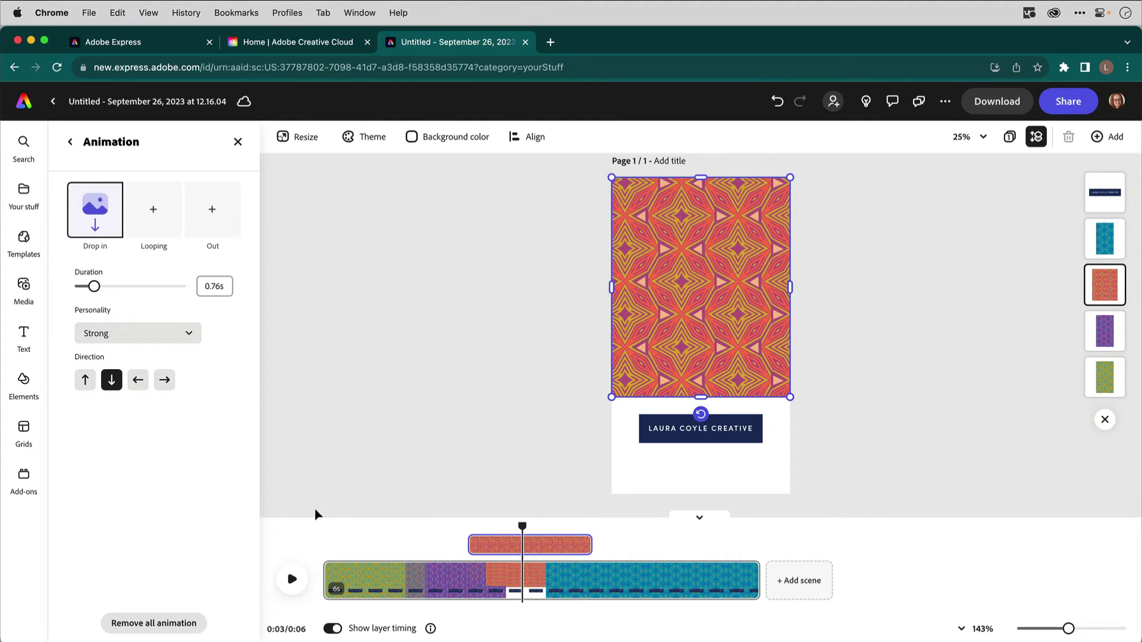
{"action": "left_click", "coordinate": [461, 531]}
{"action": "left_click", "coordinate": [292, 579]}
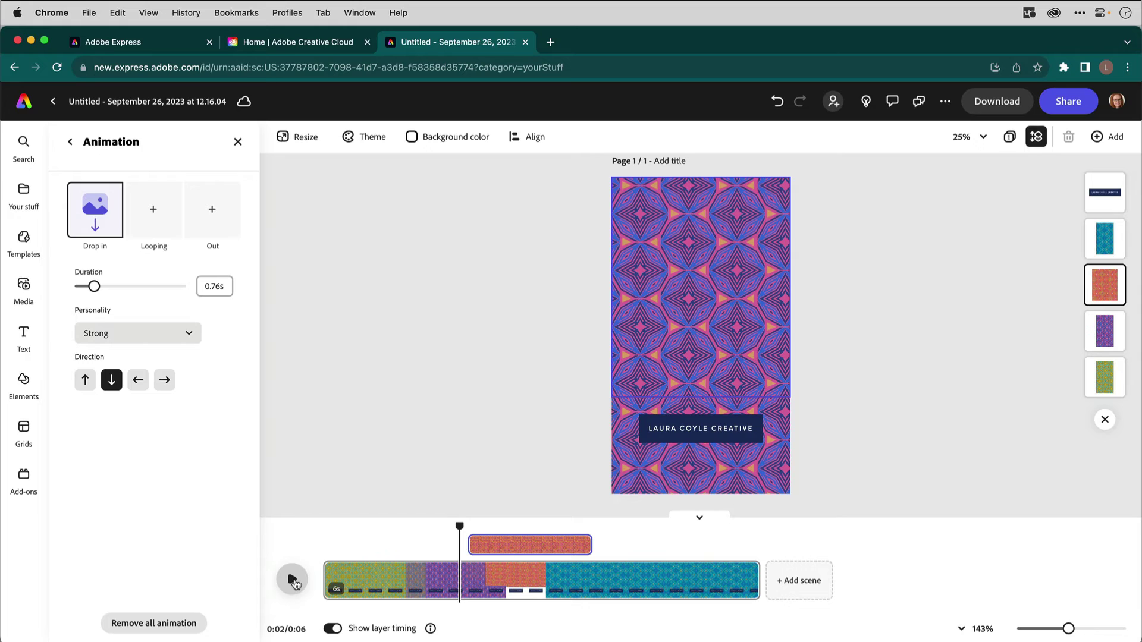
{"action": "left_click", "coordinate": [292, 580]}
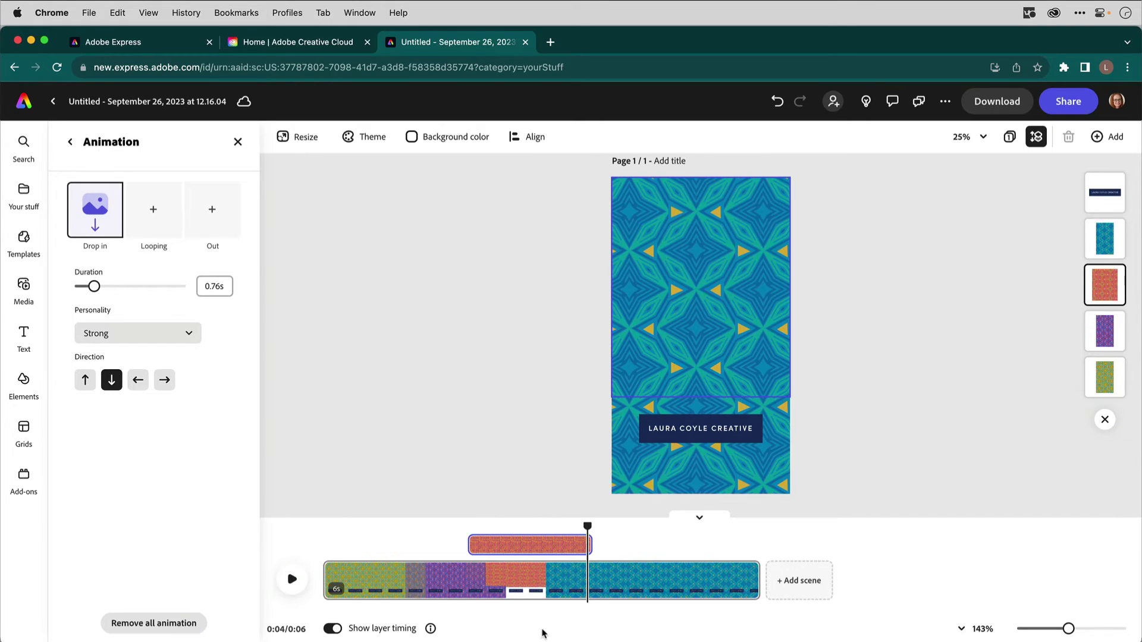
{"action": "mouse_move", "coordinate": [446, 581]}
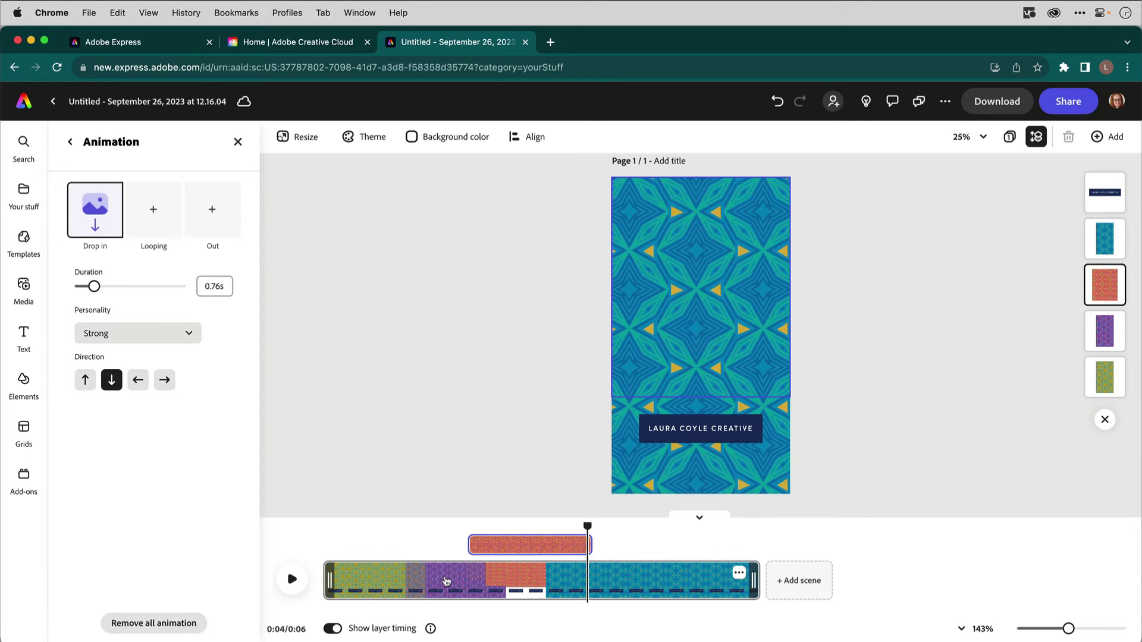
Extend the purple pattern's timing bar so it stays on screen longer, then preview it.
{"action": "left_click", "coordinate": [1105, 335]}
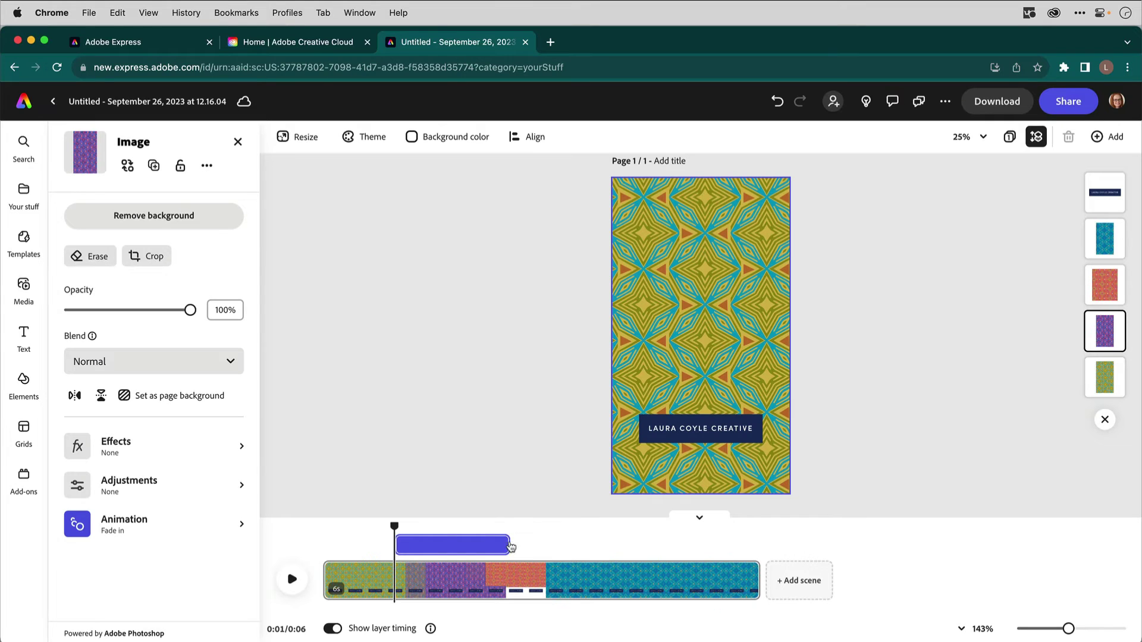
{"action": "left_click_drag", "start_coordinate": [509, 545], "coordinate": [565, 553]}
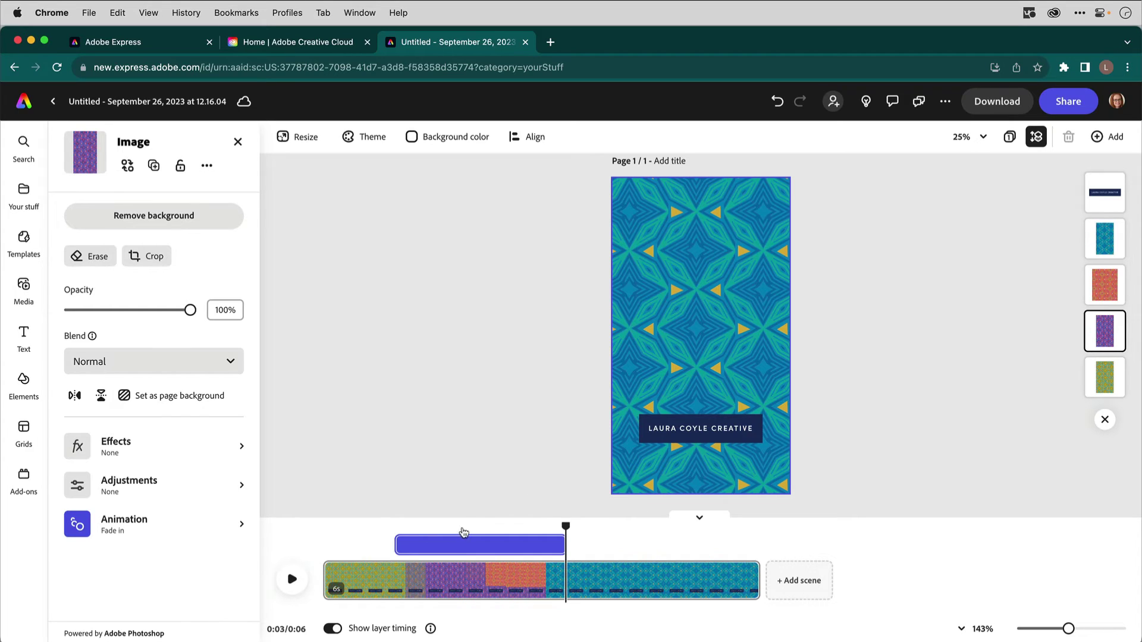
{"action": "left_click", "coordinate": [1104, 285]}
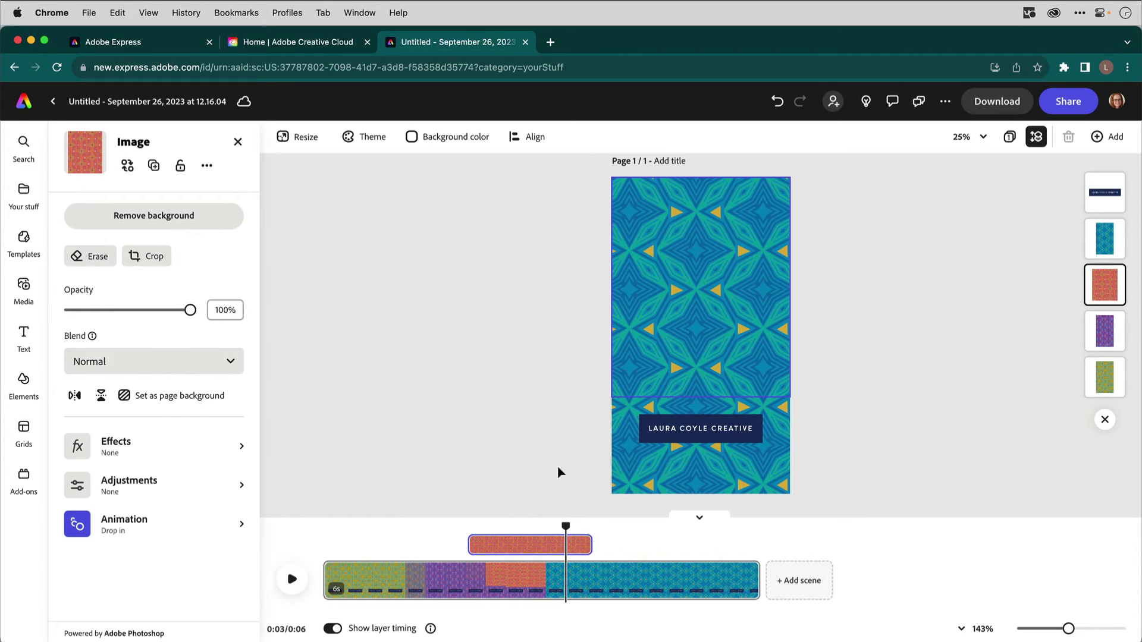
{"action": "left_click", "coordinate": [457, 528]}
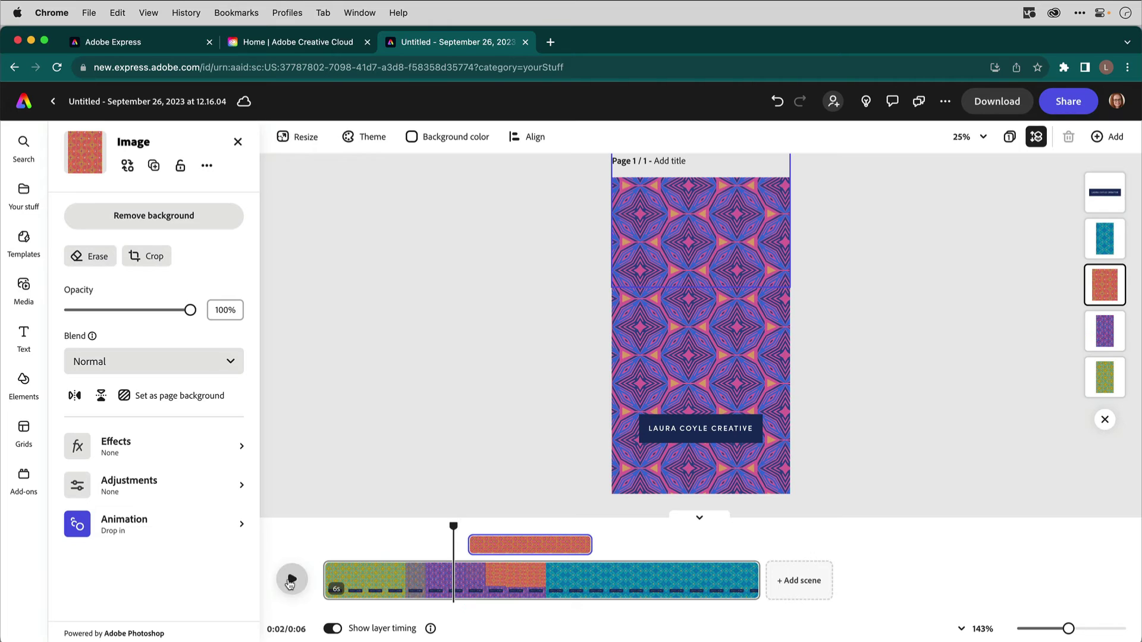
{"action": "left_click", "coordinate": [291, 581]}
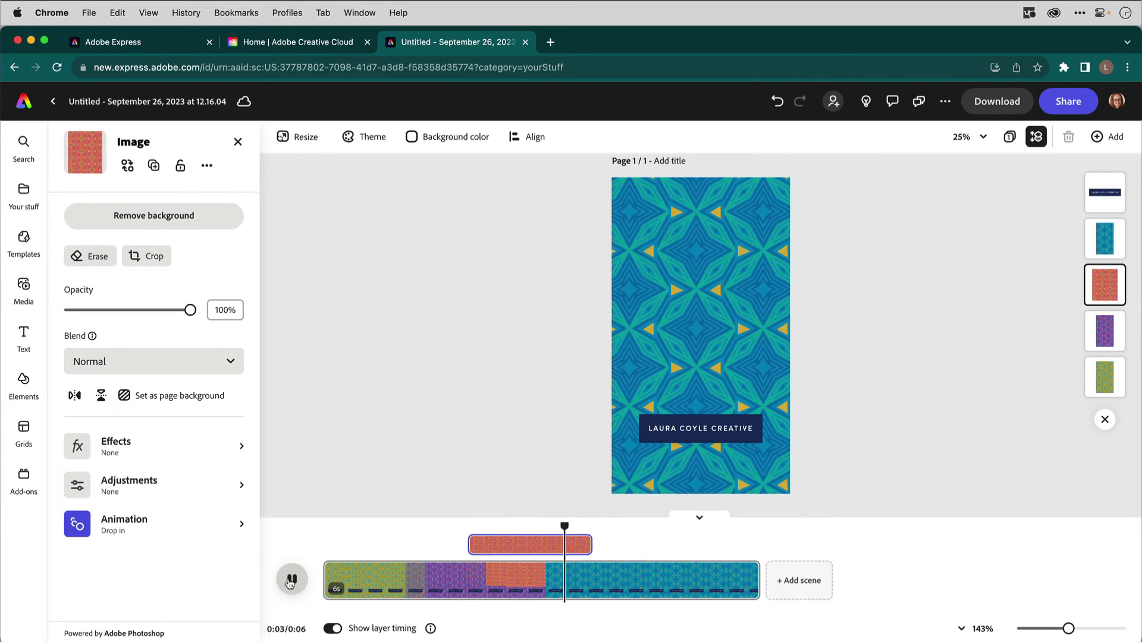
{"action": "left_click", "coordinate": [291, 581]}
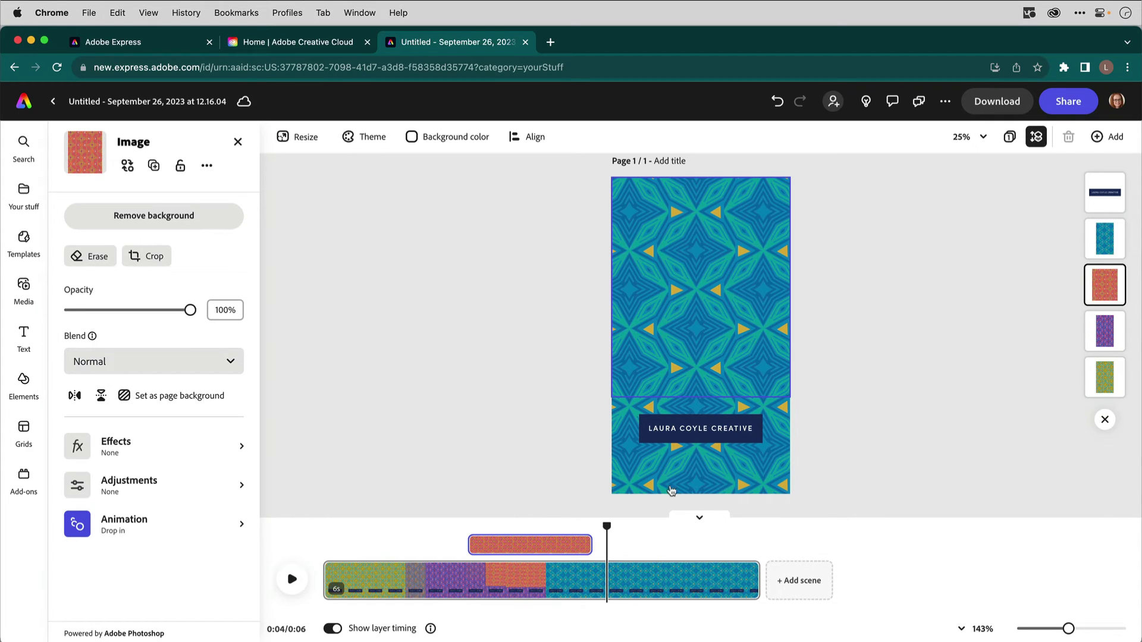
Trim the teal pattern's start to about 3.5 seconds and replay from the beginning.
{"action": "left_click", "coordinate": [734, 289]}
{"action": "left_click_drag", "start_coordinate": [544, 546], "coordinate": [580, 546]}
{"action": "left_click", "coordinate": [362, 542]}
{"action": "left_click", "coordinate": [321, 536]}
{"action": "left_click", "coordinate": [292, 581]}
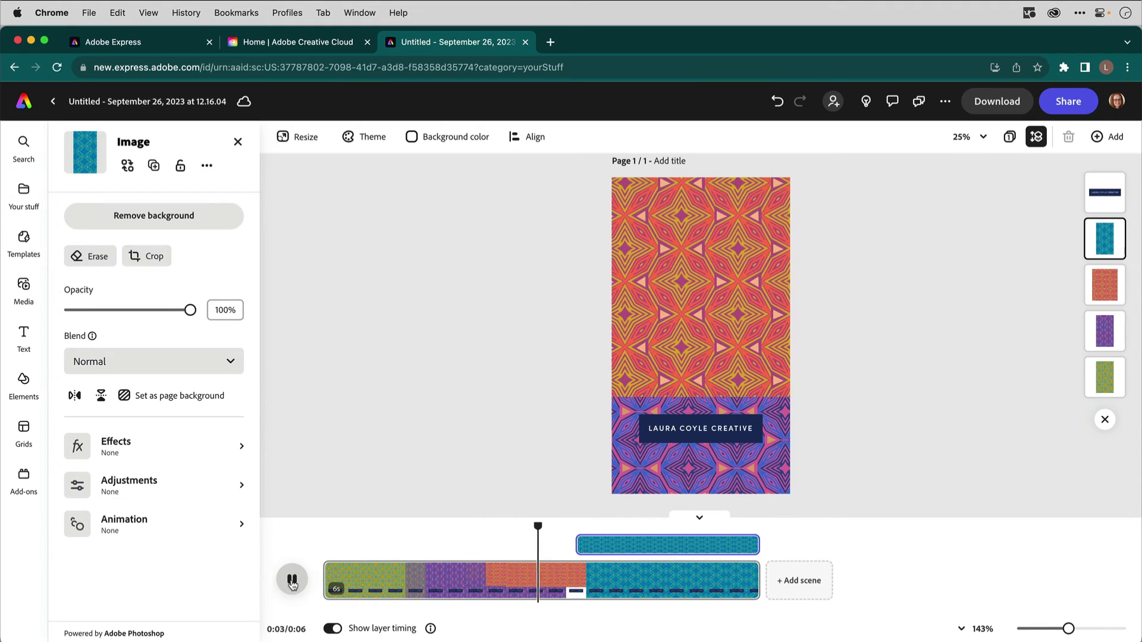
Extend the purple pattern's timing bar to about 2.8s and replay the whole slideshow.
{"action": "left_click", "coordinate": [292, 581]}
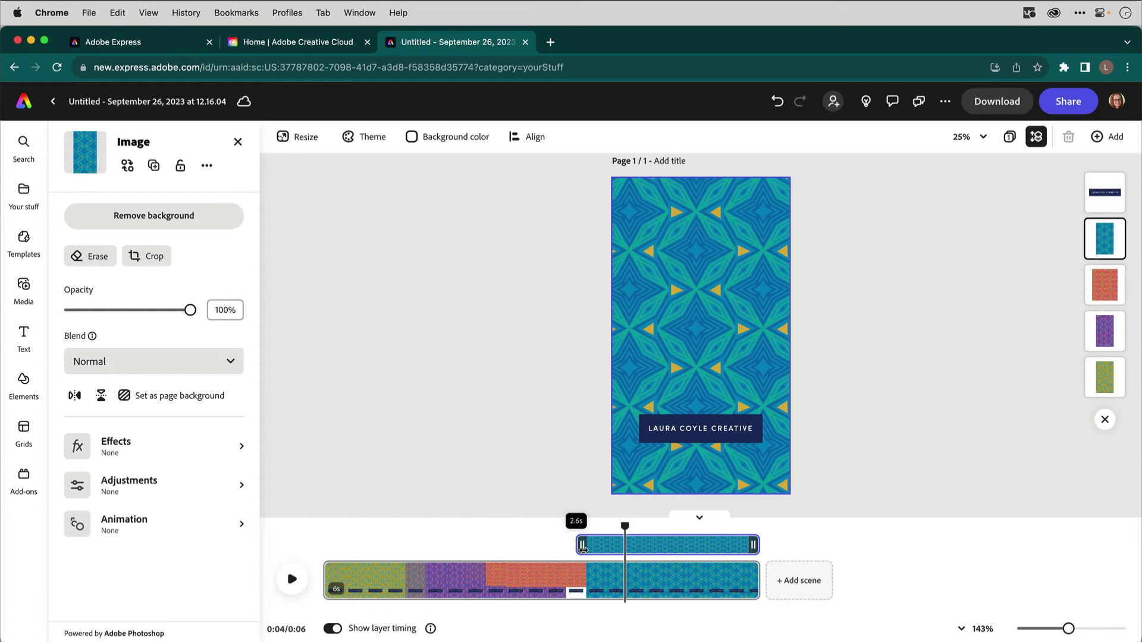
{"action": "left_click", "coordinate": [1098, 347]}
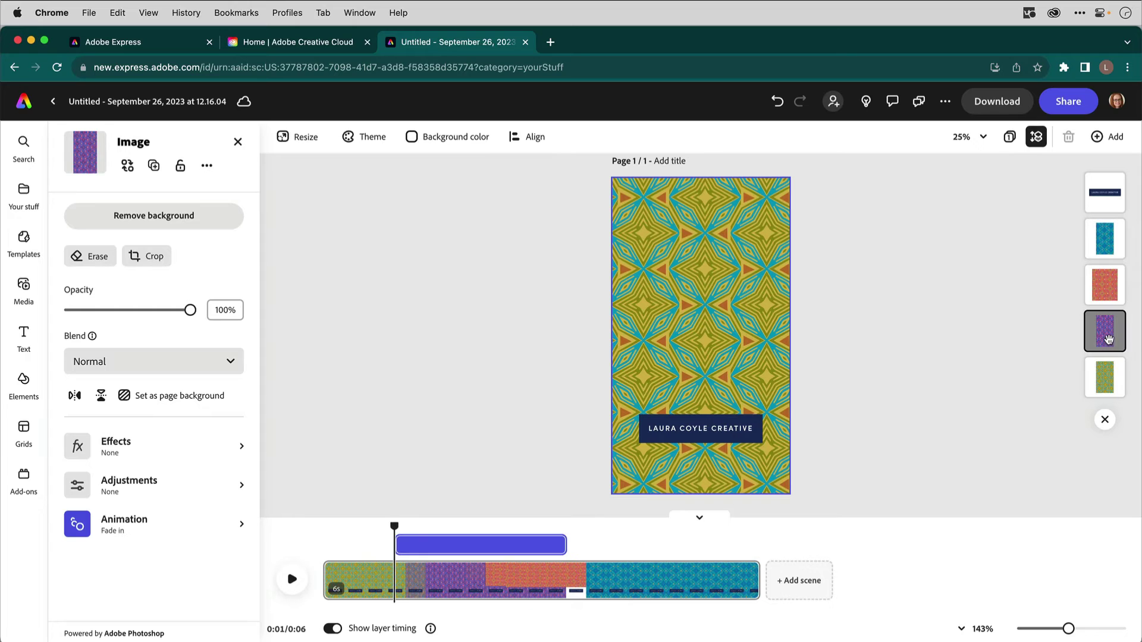
{"action": "left_click_drag", "start_coordinate": [566, 545], "coordinate": [629, 546]}
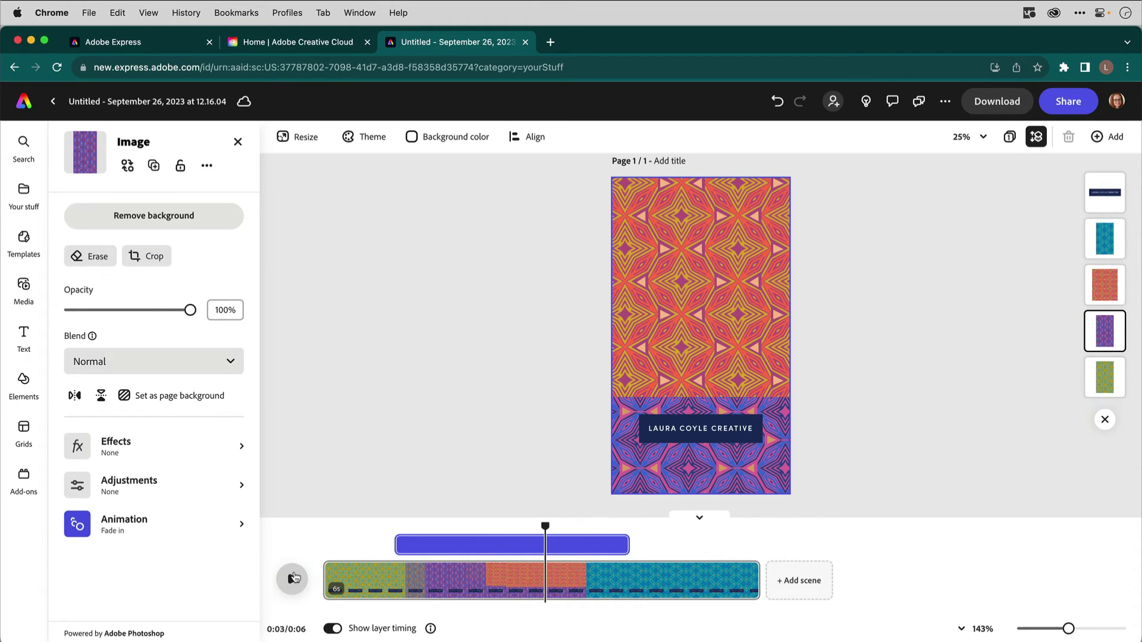
{"action": "left_click", "coordinate": [292, 579]}
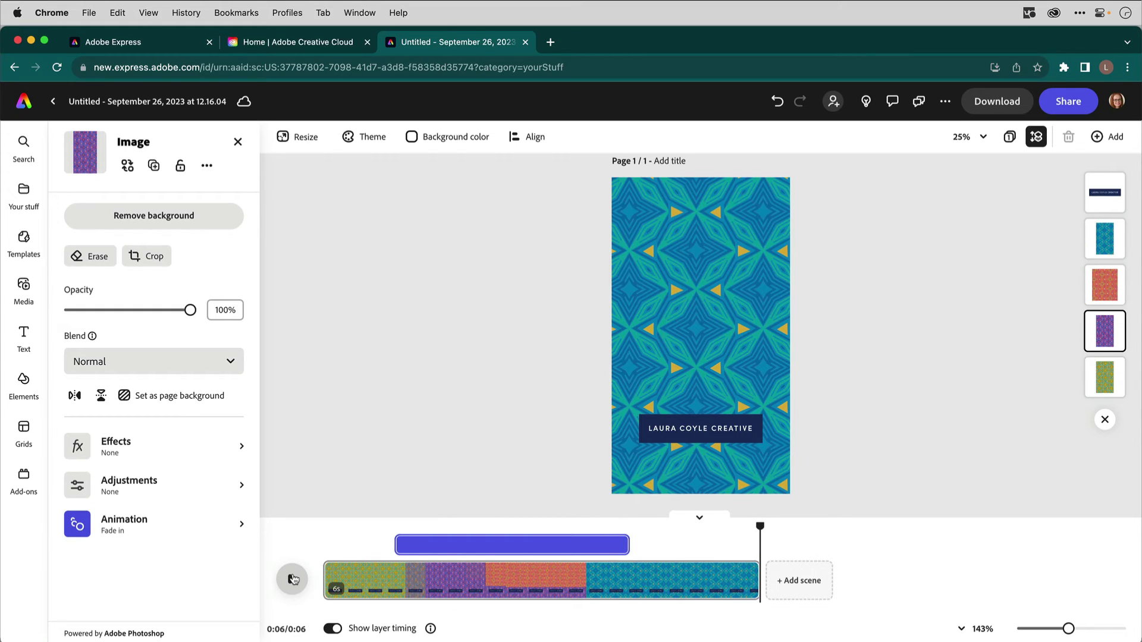
{"action": "left_click", "coordinate": [325, 538]}
{"action": "left_click", "coordinate": [292, 579]}
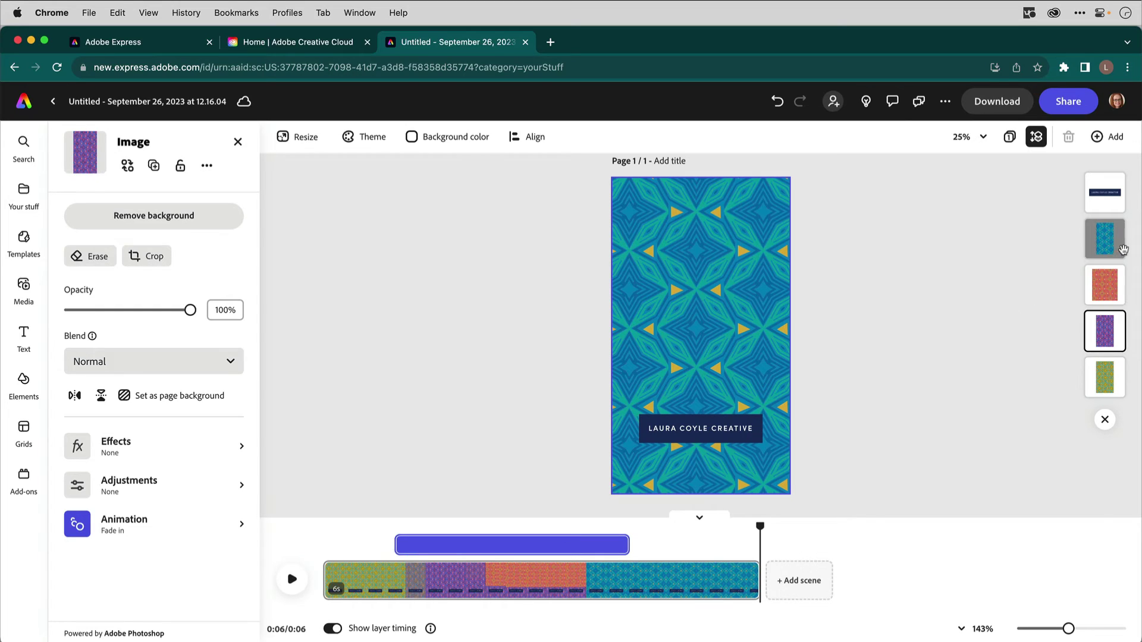
Duplicate the blue pattern, move the copy below the logo text layer, and snap it to the page edges.
{"action": "left_click", "coordinate": [1109, 241]}
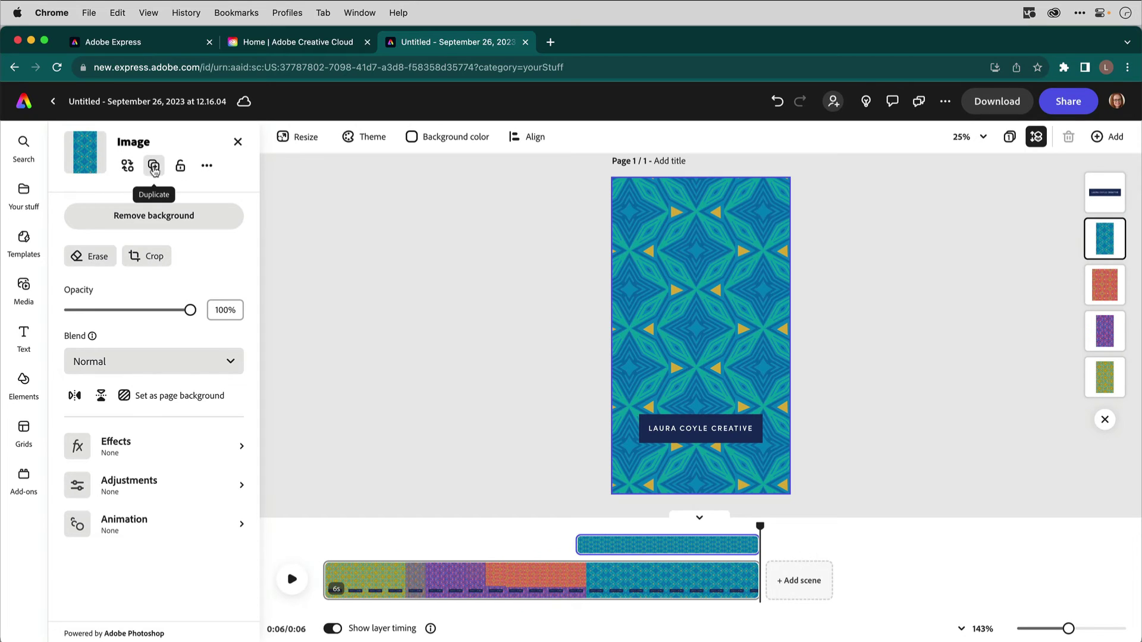
{"action": "left_click", "coordinate": [153, 168]}
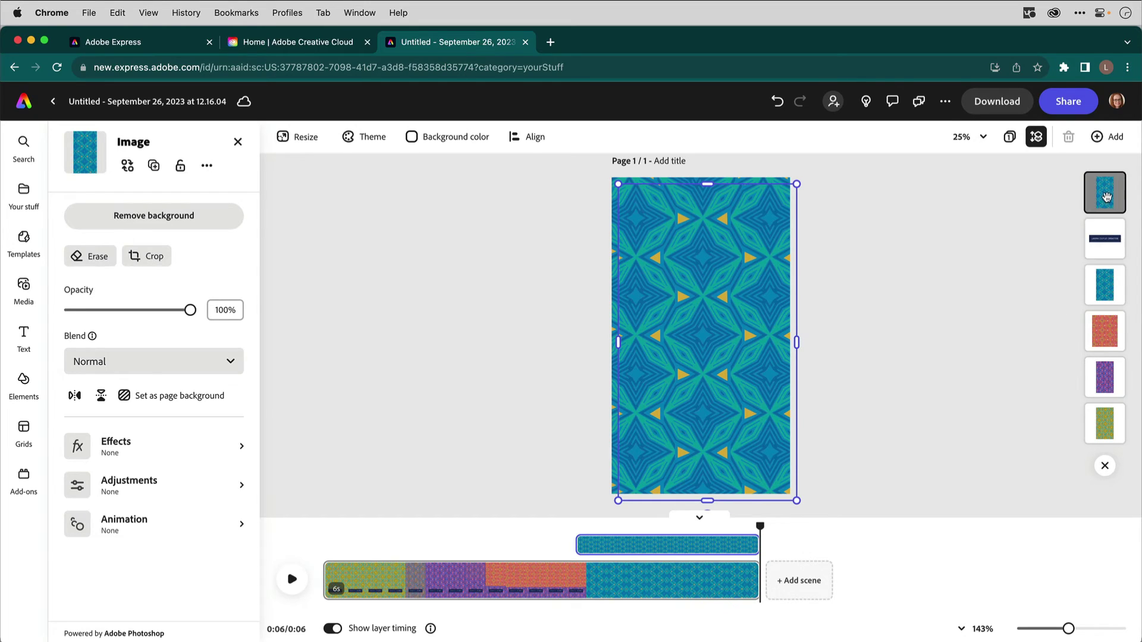
{"action": "left_click_drag", "start_coordinate": [1107, 198], "coordinate": [1112, 245]}
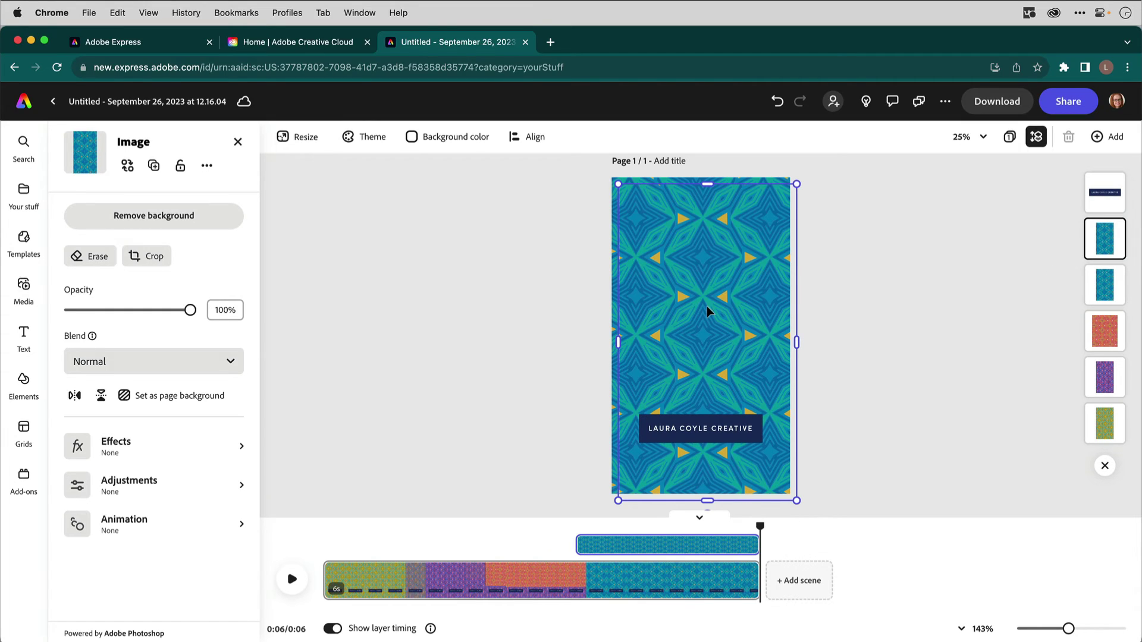
{"action": "left_click_drag", "start_coordinate": [708, 310], "coordinate": [700, 304]}
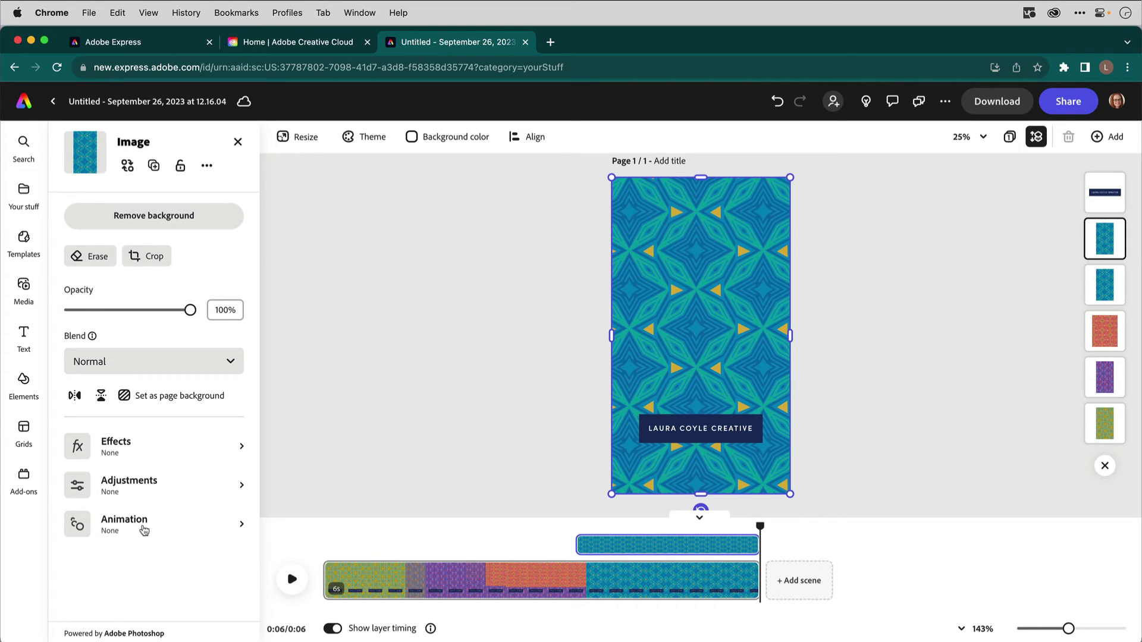
Give the pattern copy a Wiggle looping animation with intensity 32 and speed 78, then preview.
{"action": "left_click", "coordinate": [146, 527]}
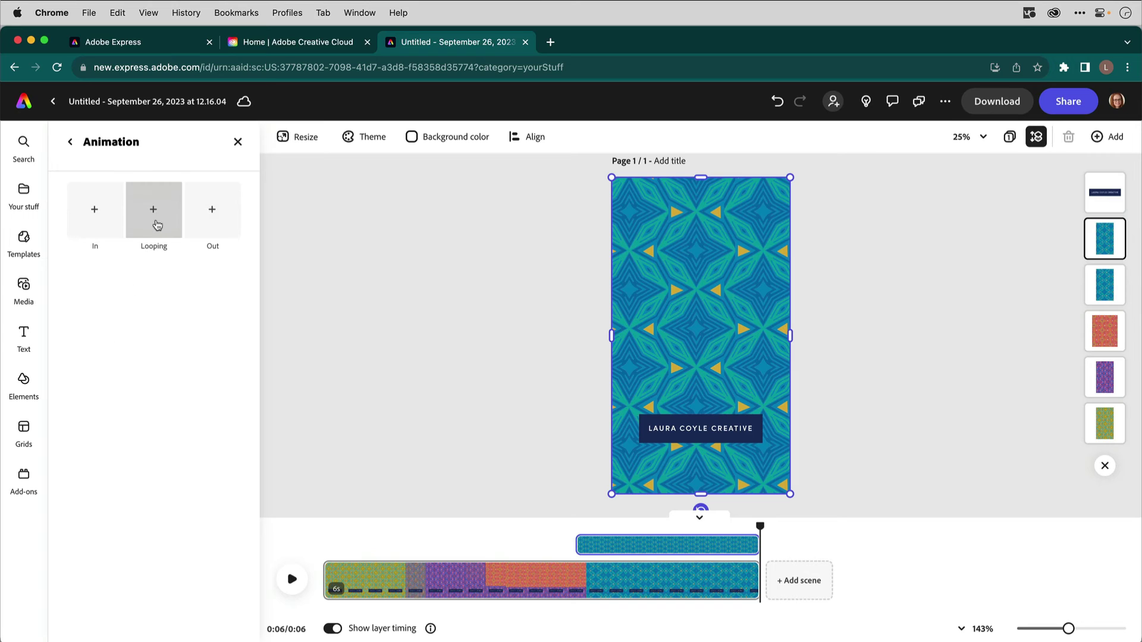
{"action": "left_click", "coordinate": [156, 224]}
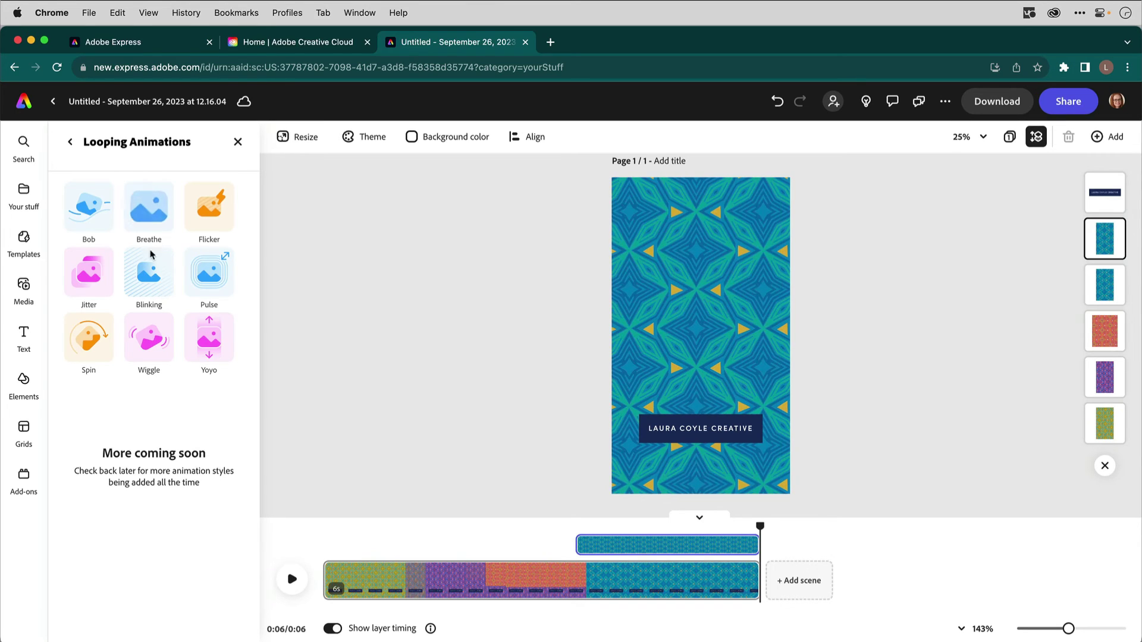
{"action": "left_click", "coordinate": [149, 342]}
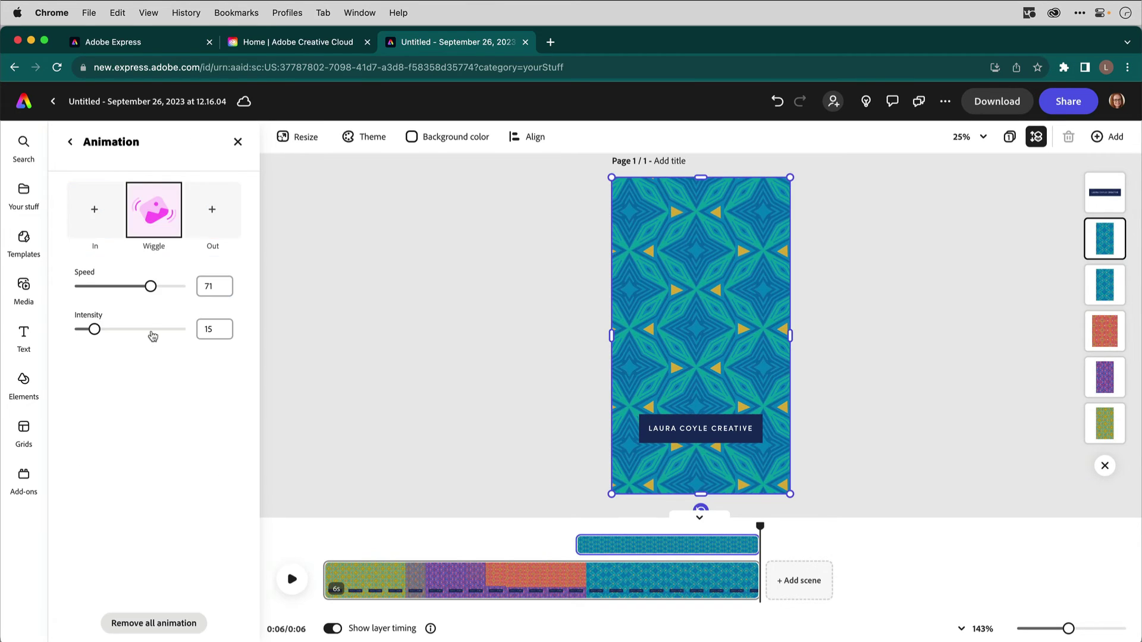
{"action": "left_click_drag", "start_coordinate": [94, 329], "coordinate": [111, 330]}
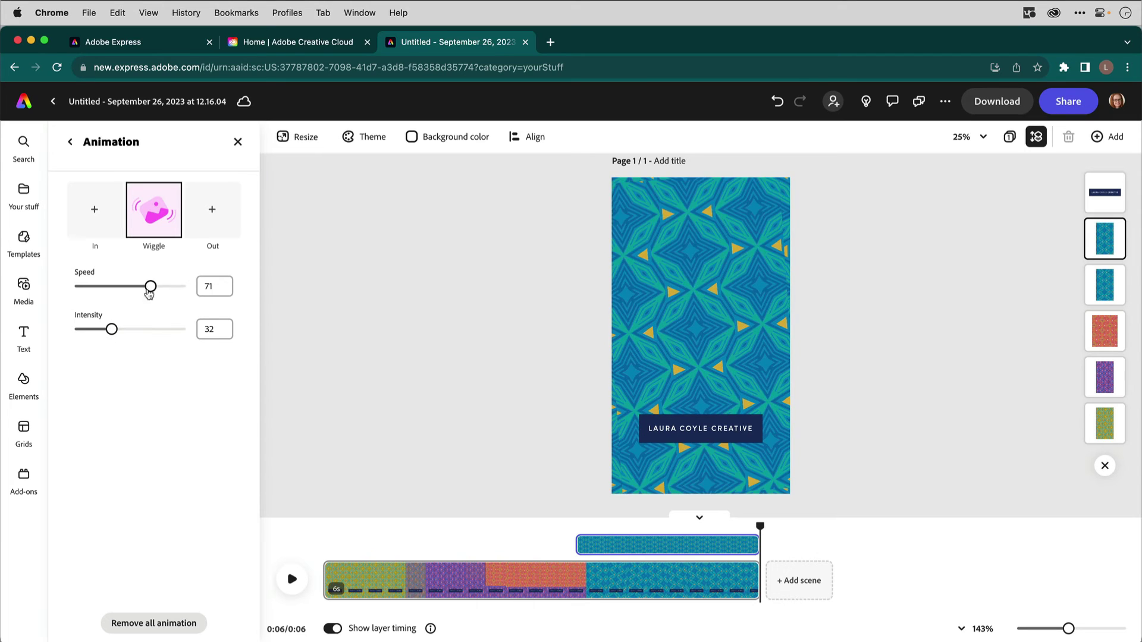
{"action": "key", "text": "Right"}
{"action": "key", "text": "Right"}
{"action": "key", "text": "Right"}
{"action": "key", "text": "Right"}
{"action": "key", "text": "Right"}
{"action": "key", "text": "Right"}
{"action": "key", "text": "Right"}
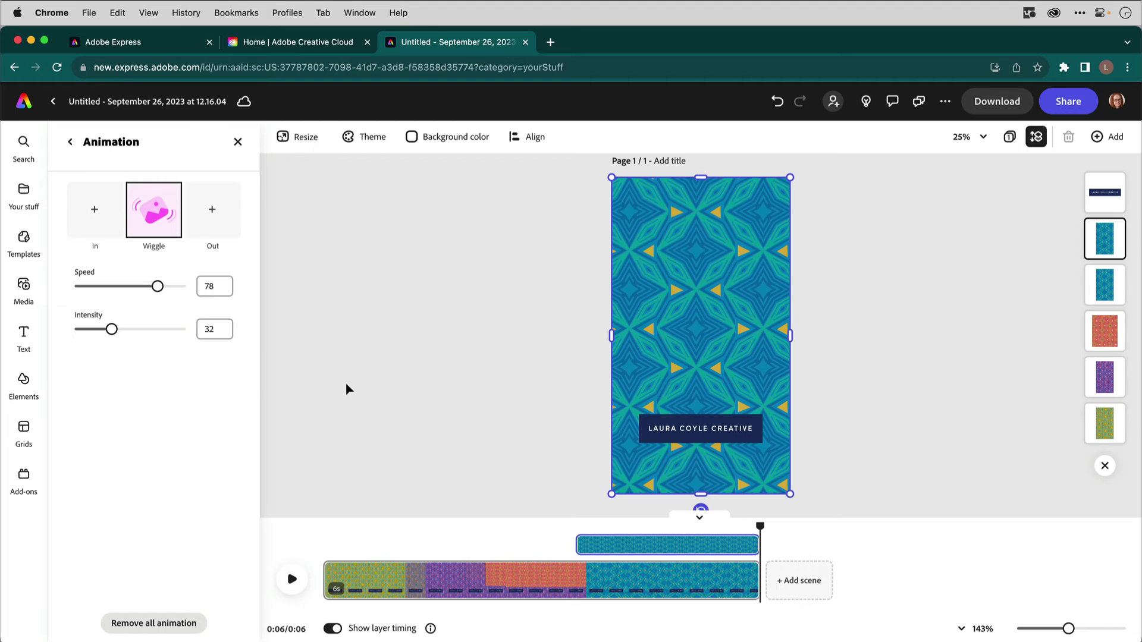
{"action": "left_click", "coordinate": [348, 389]}
{"action": "left_click", "coordinate": [292, 579]}
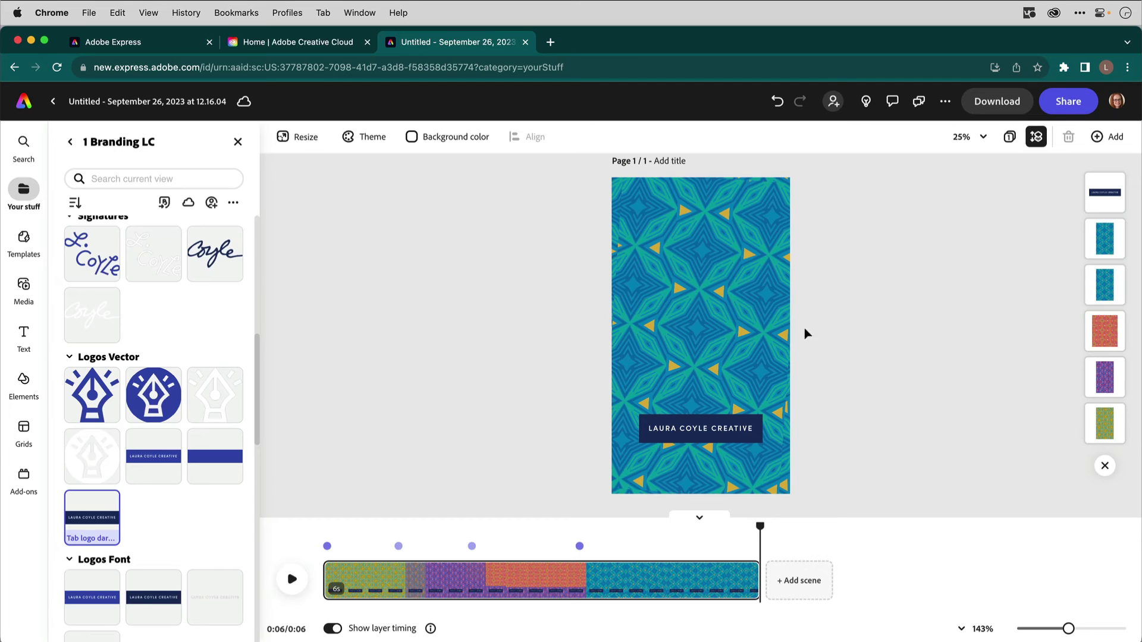
Upload IMG_7889.mov from the computer as a new video layer.
{"action": "left_click", "coordinate": [802, 493]}
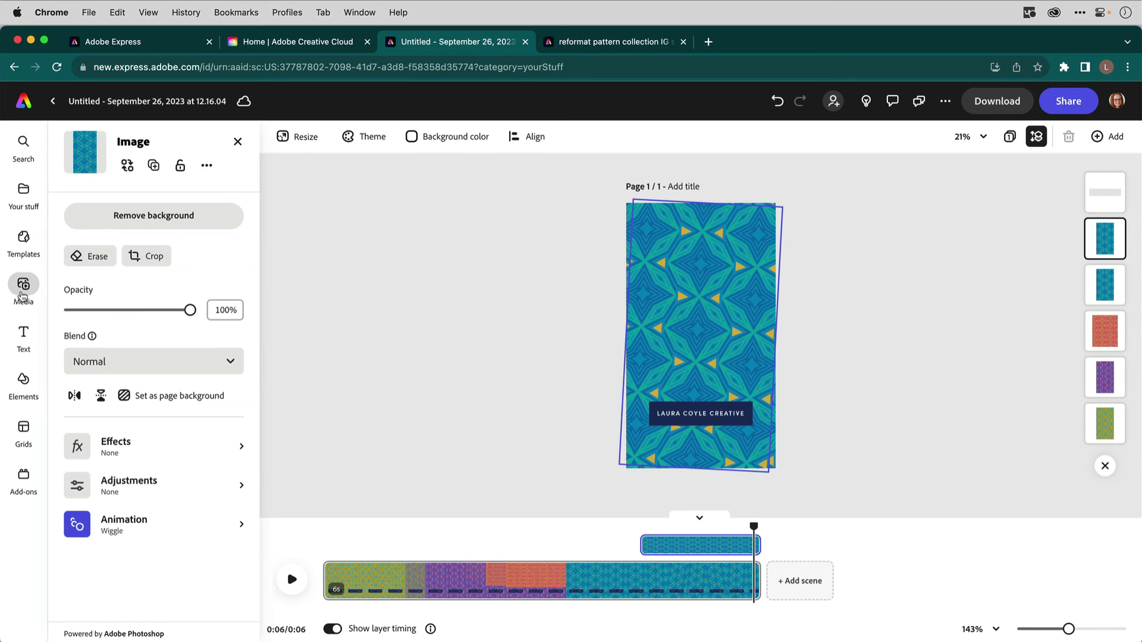
{"action": "left_click", "coordinate": [23, 294]}
{"action": "left_click", "coordinate": [160, 208]}
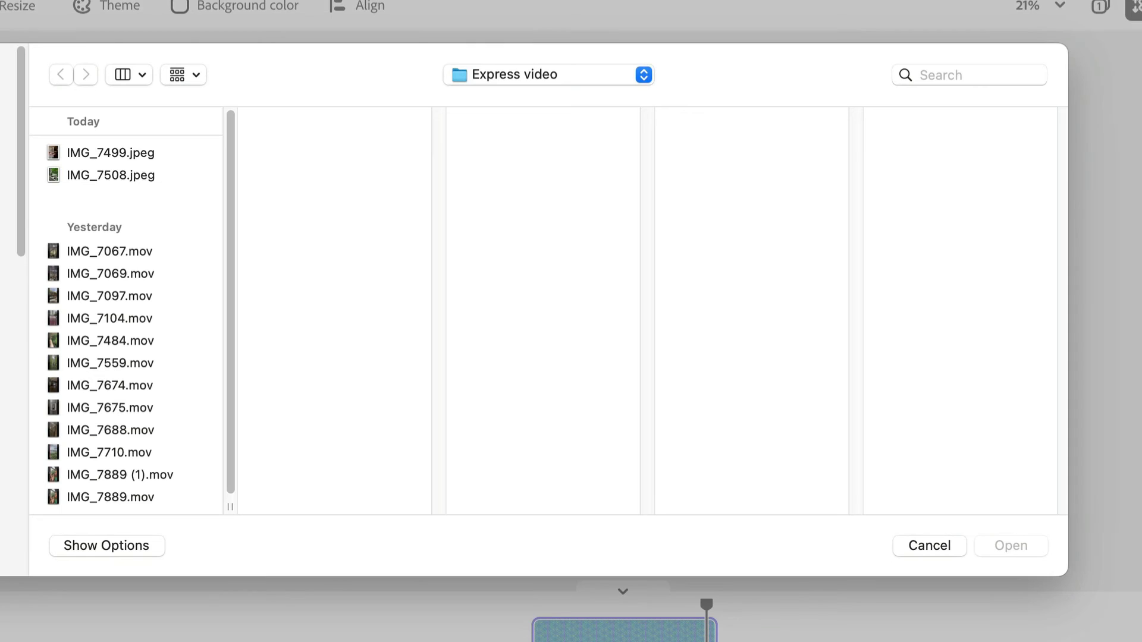
{"action": "left_click", "coordinate": [118, 497]}
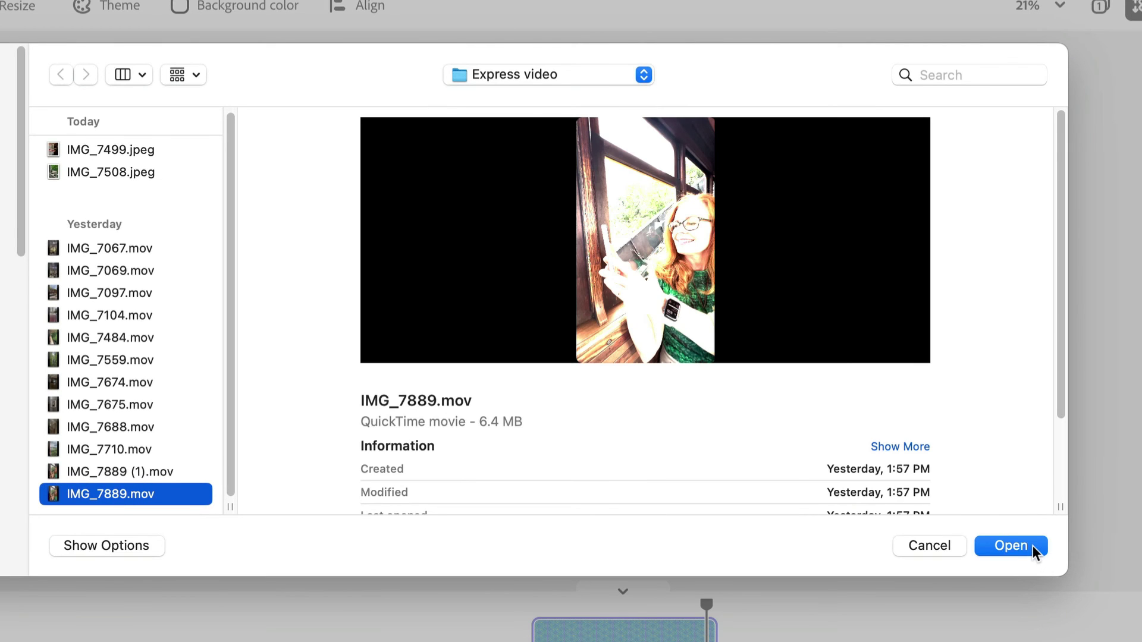
{"action": "left_click", "coordinate": [1033, 545]}
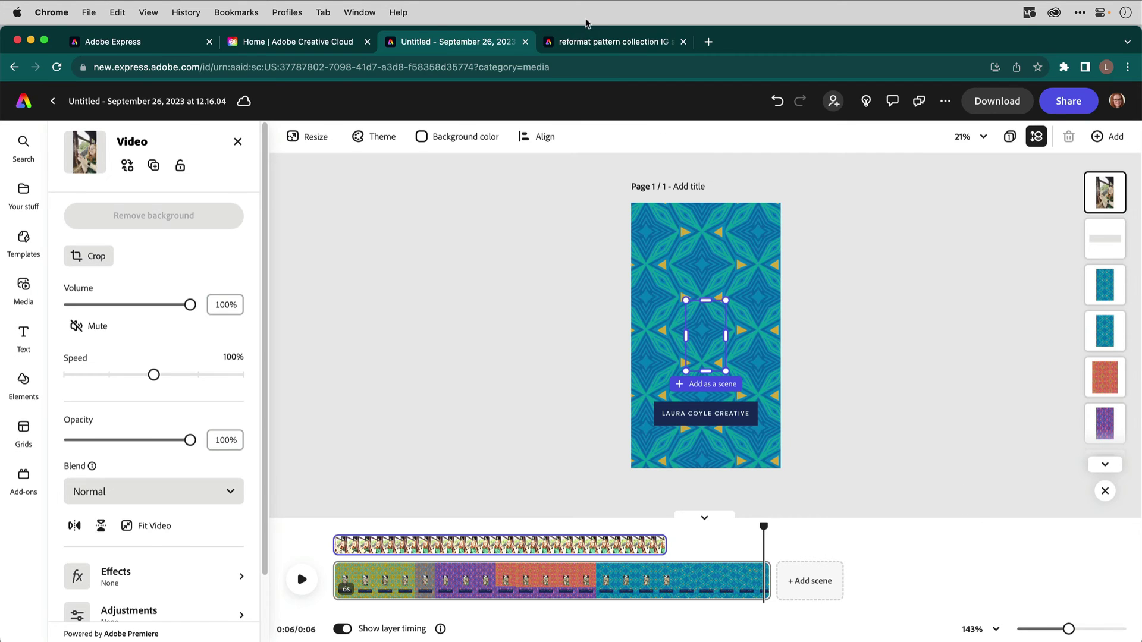
Copy the 'create & schedule your posts' bubble from the pattern collection project and return to Untitled.
{"action": "left_click", "coordinate": [595, 43]}
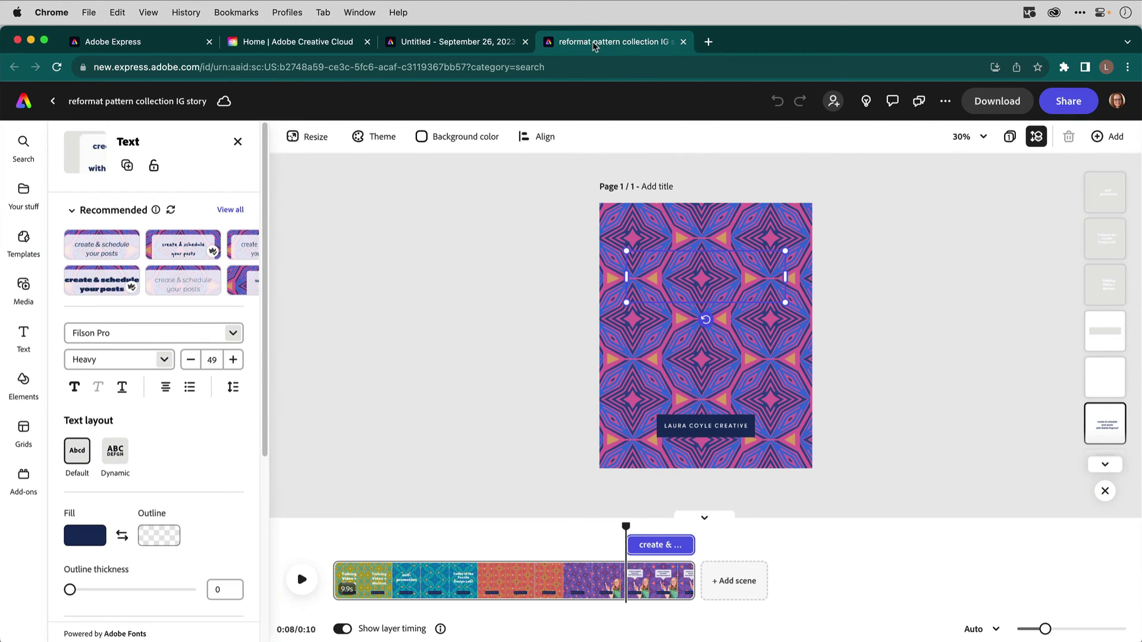
{"action": "left_click", "coordinate": [663, 545]}
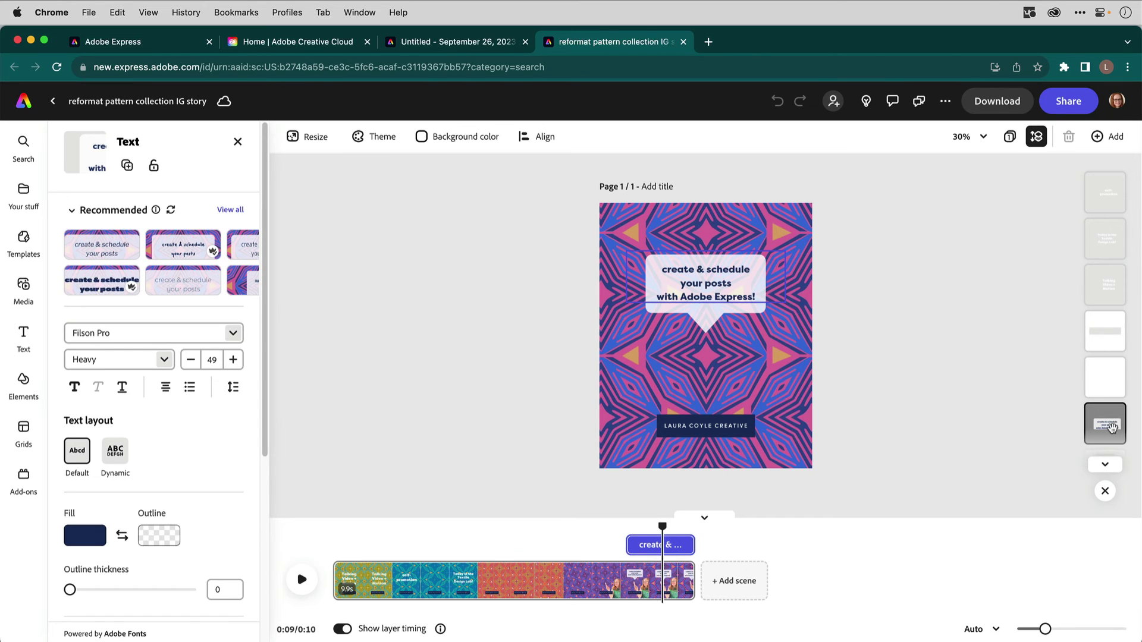
{"action": "left_click", "coordinate": [1111, 428]}
{"action": "left_click", "coordinate": [433, 43]}
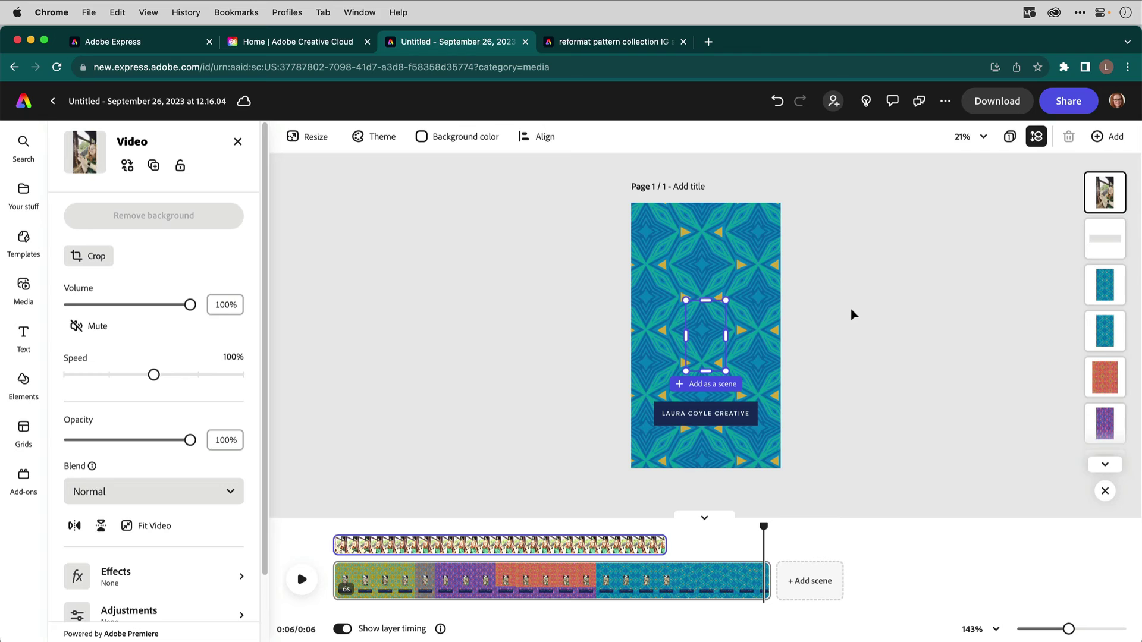
Paste the speech bubble and trim its start so it shows only in the final second.
{"action": "key", "text": "super+v"}
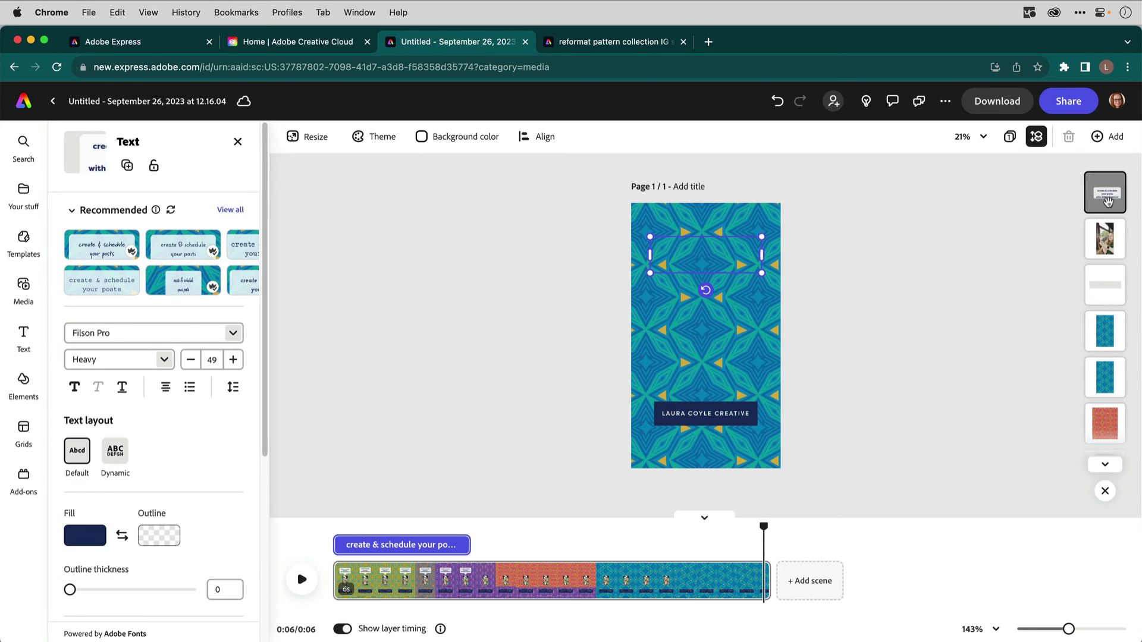
{"action": "left_click_drag", "start_coordinate": [763, 526], "coordinate": [737, 559]}
{"action": "left_click_drag", "start_coordinate": [634, 545], "coordinate": [697, 552]}
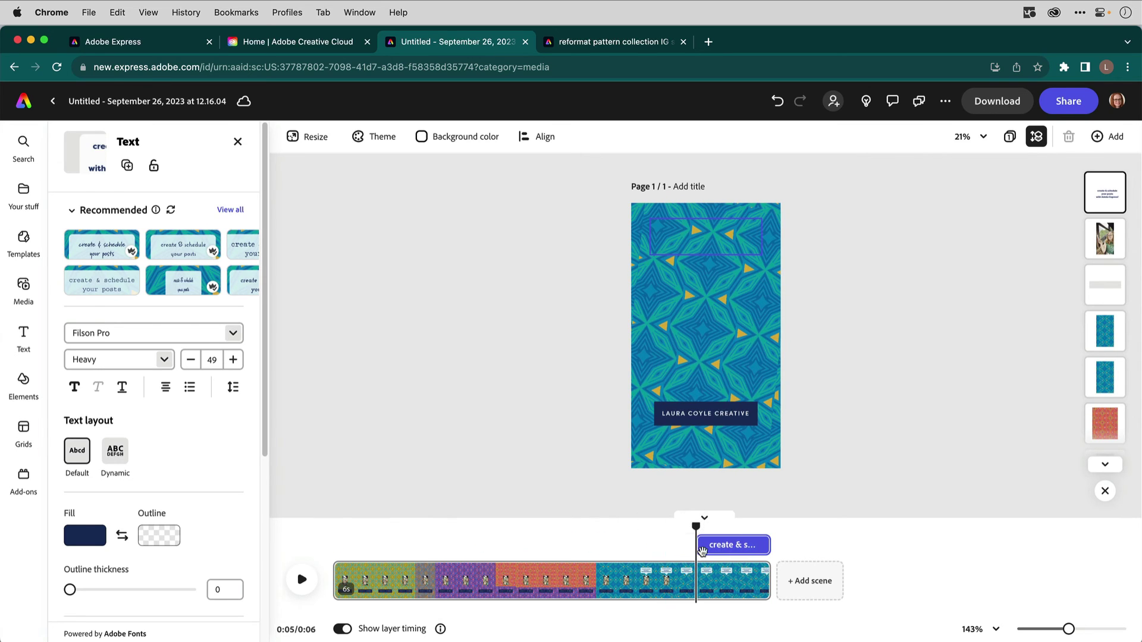
{"action": "left_click", "coordinate": [1103, 238]}
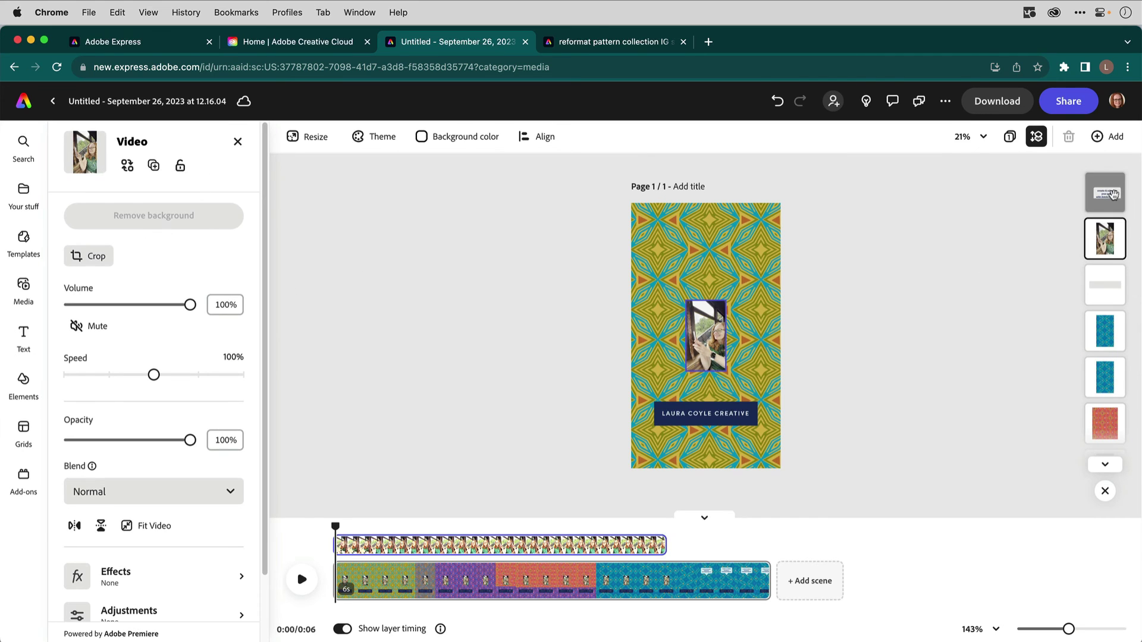
At 75% zoom, replace the bubble text with 'New designs! Contact me at' plus the website address.
{"action": "left_click", "coordinate": [1112, 194]}
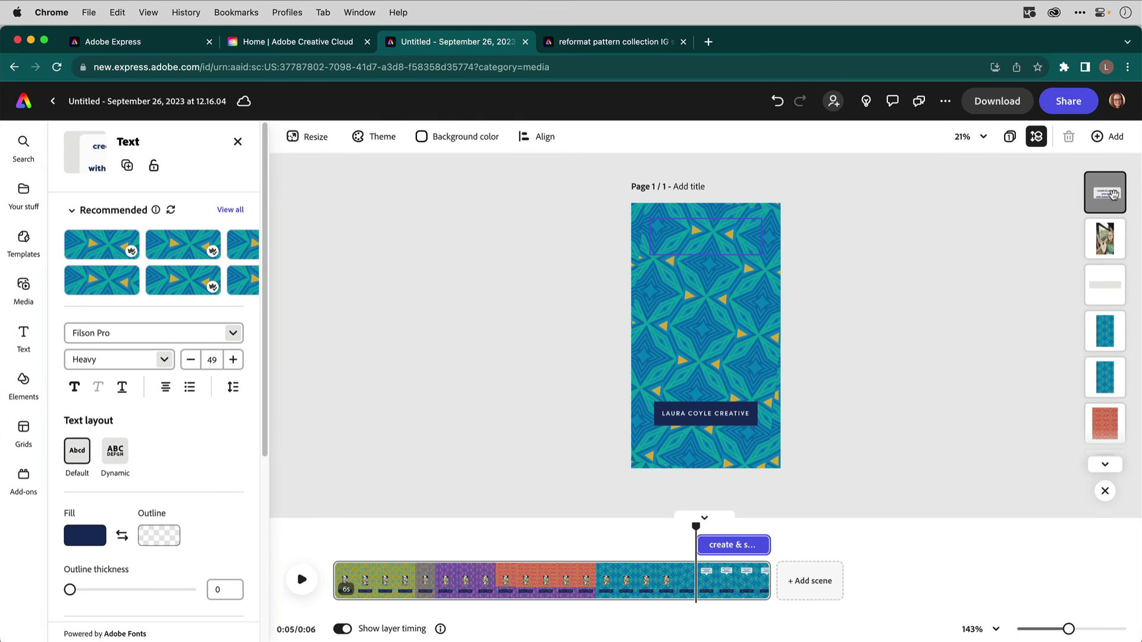
{"action": "left_click", "coordinate": [969, 136]}
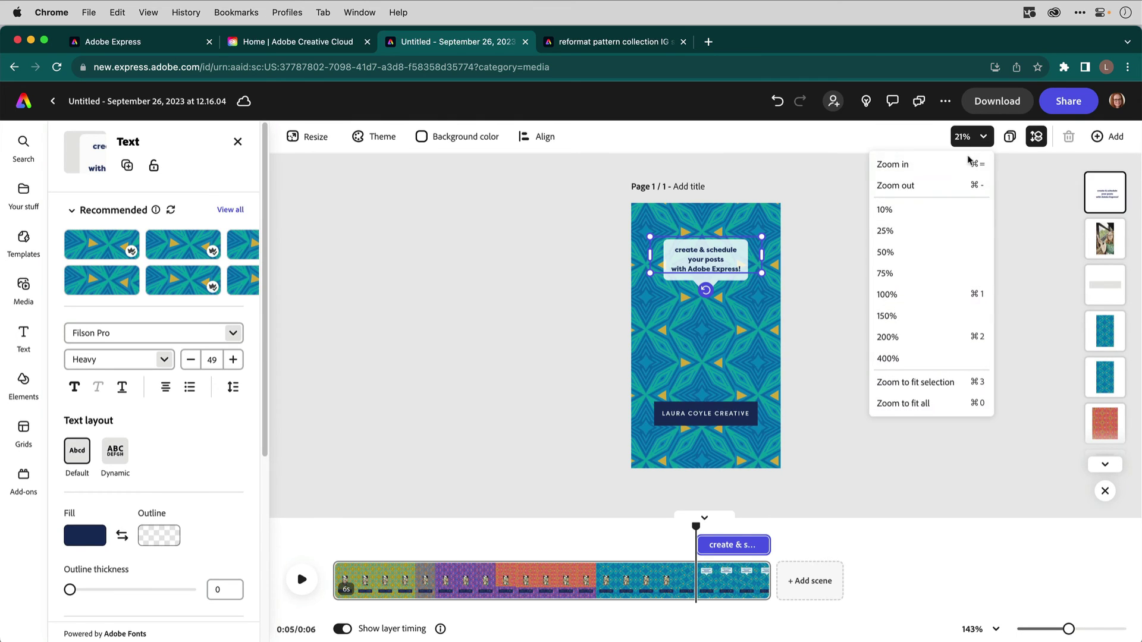
{"action": "left_click", "coordinate": [923, 273]}
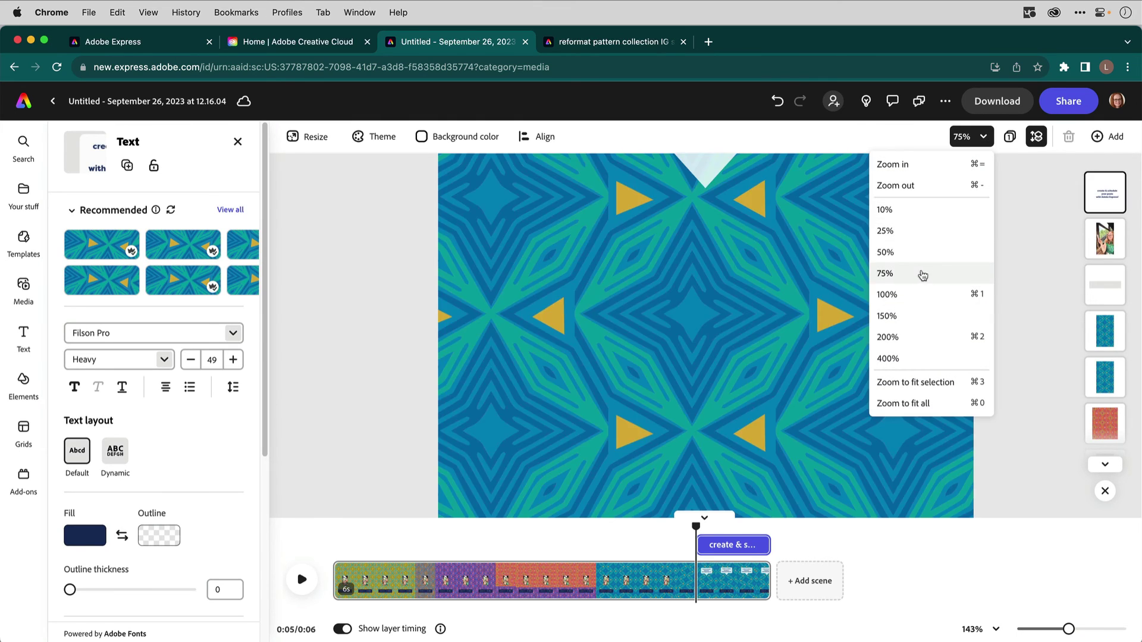
{"action": "left_click", "coordinate": [999, 336]}
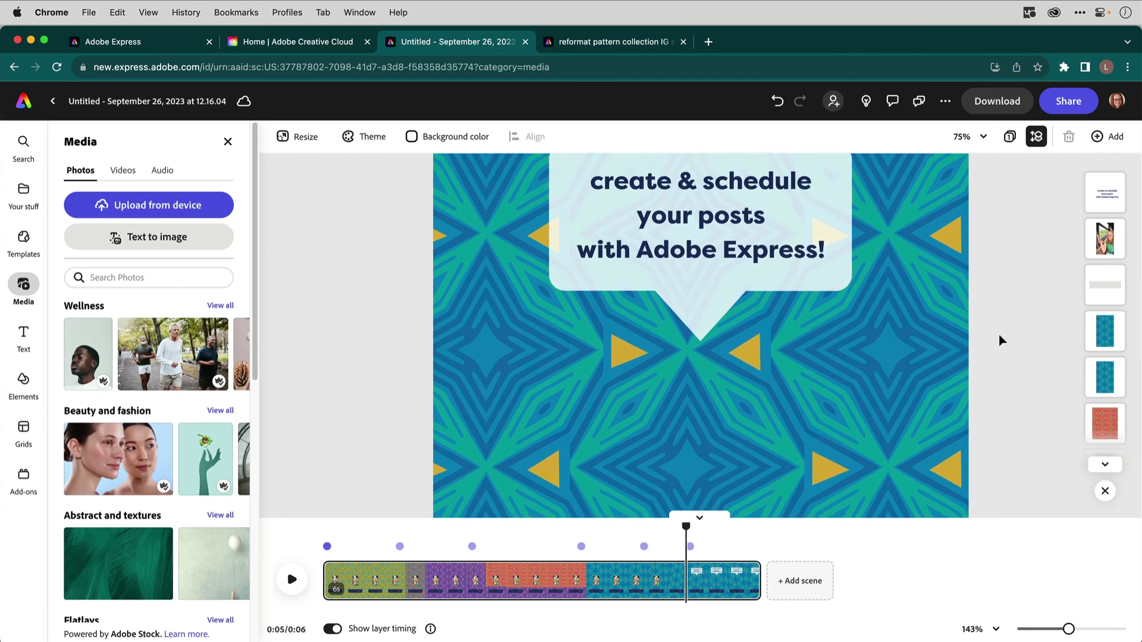
{"action": "left_click", "coordinate": [592, 271]}
{"action": "left_click_drag", "start_coordinate": [590, 271], "coordinate": [844, 342]}
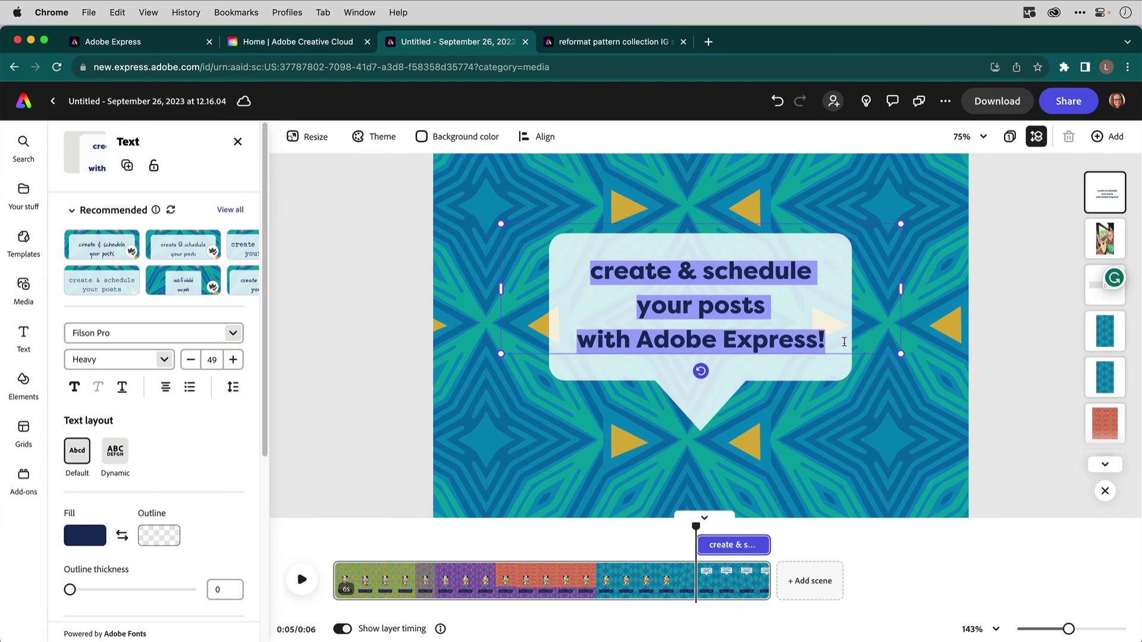
{"action": "type", "text": "New "}
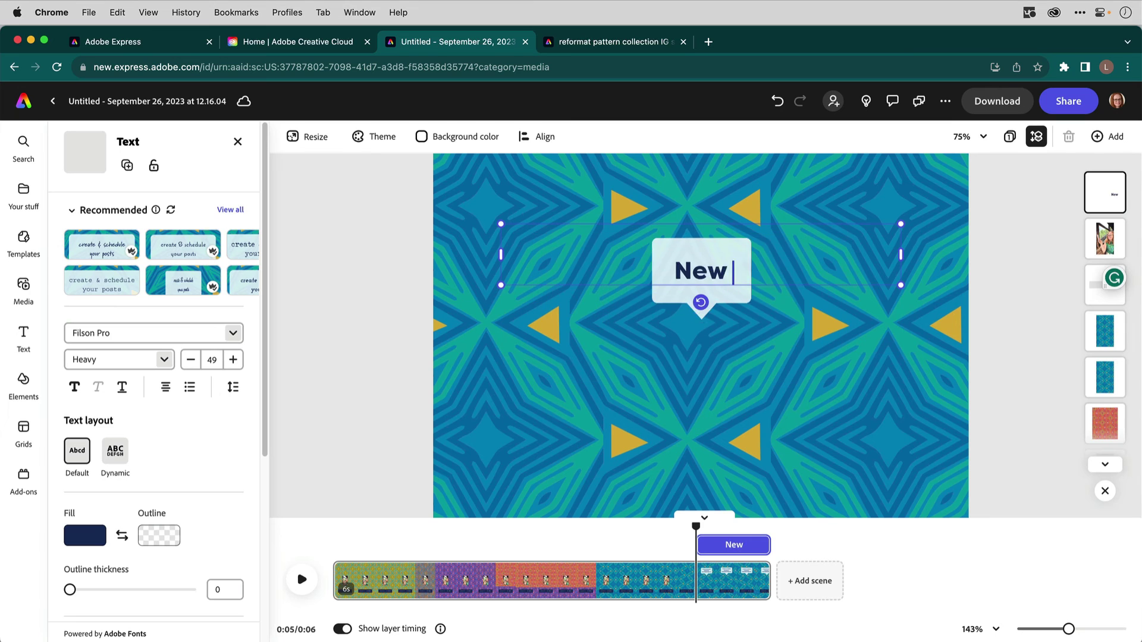
{"action": "type", "text": "designs! Contact me at lauracoylecreative.com"}
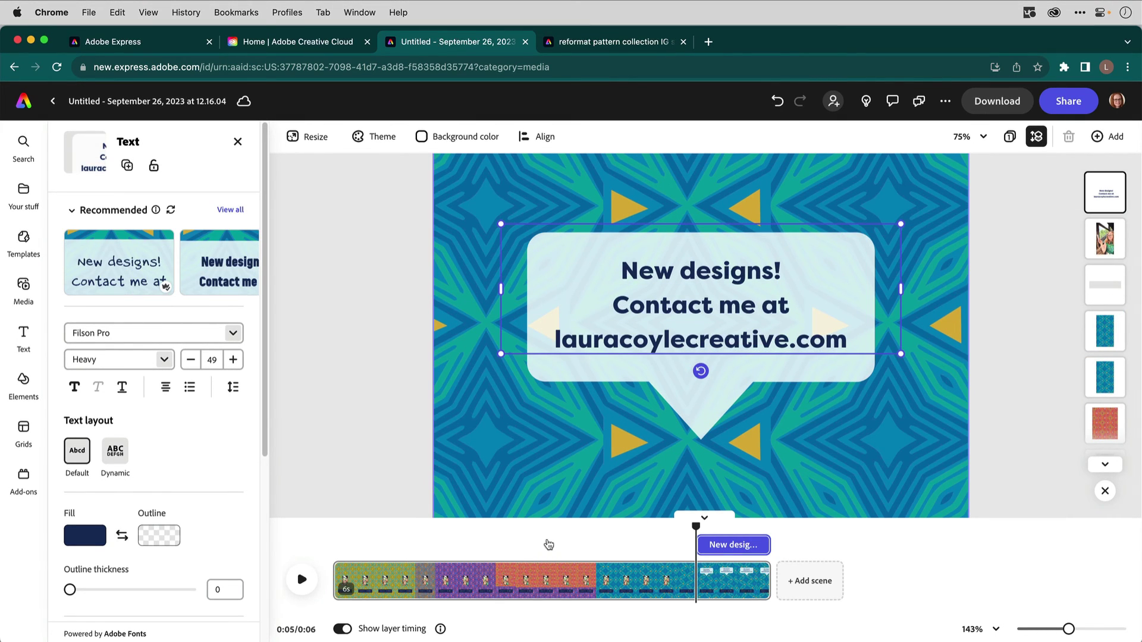
Enlarge the presenter video at the page's lower right and shift its timeline bar to start near the end.
{"action": "left_click", "coordinate": [1105, 238]}
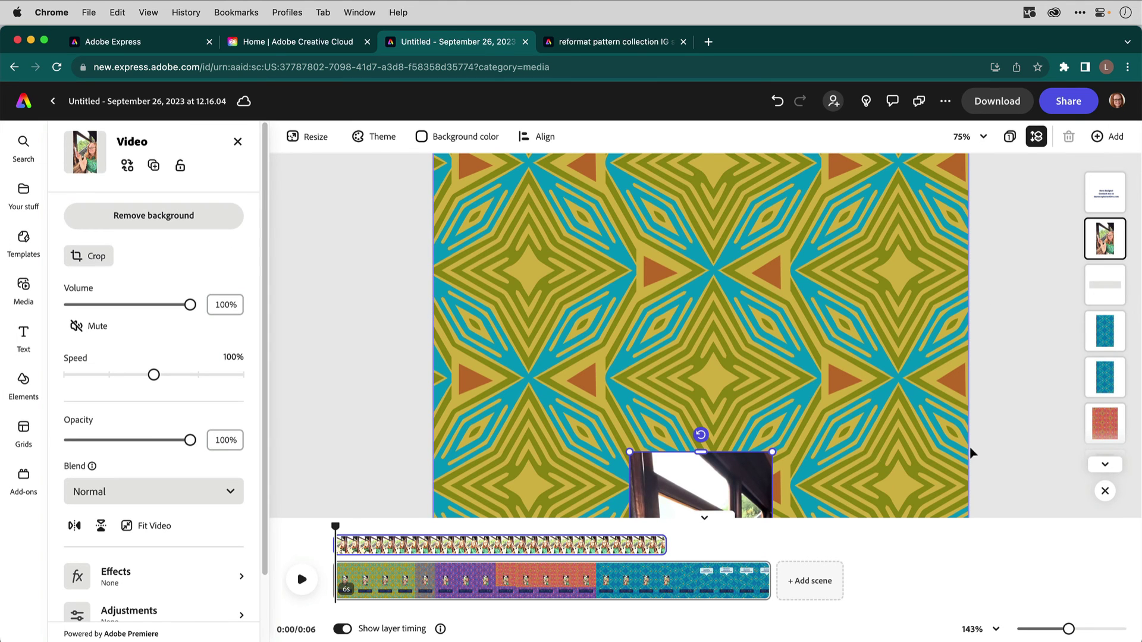
{"action": "scroll", "coordinate": [1005, 456], "scroll_direction": "down", "scroll_amount": 2}
{"action": "scroll", "coordinate": [1005, 457], "scroll_direction": "down", "scroll_amount": 5}
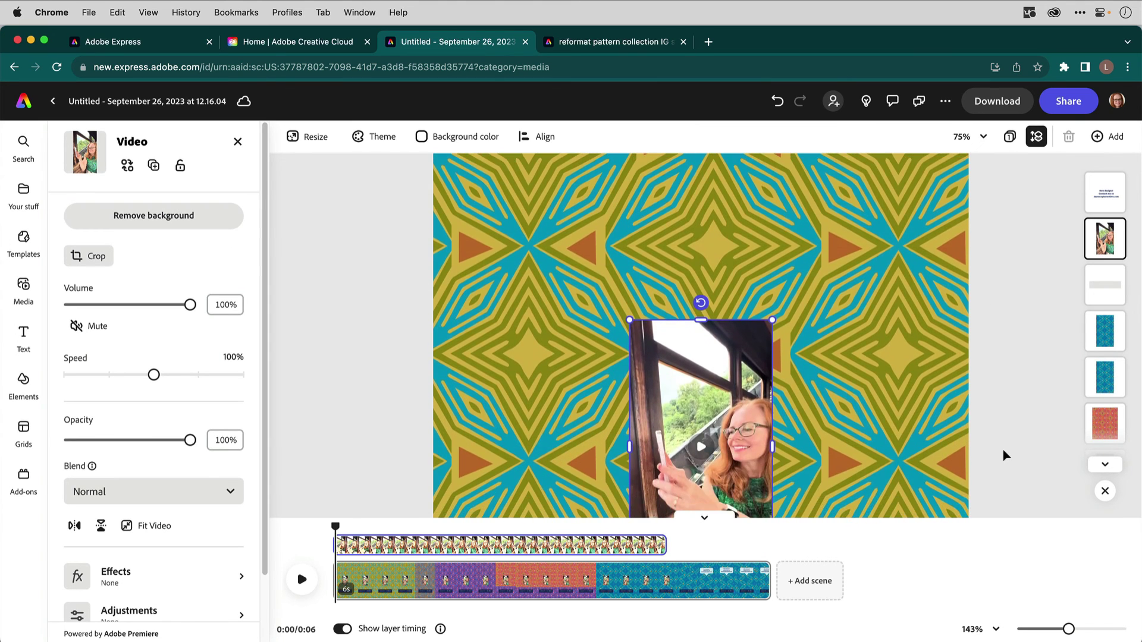
{"action": "key", "text": "super+minus"}
{"action": "key", "text": "super+minus"}
{"action": "left_click_drag", "start_coordinate": [708, 351], "coordinate": [772, 468]}
{"action": "left_click_drag", "start_coordinate": [744, 410], "coordinate": [647, 292]}
{"action": "left_click_drag", "start_coordinate": [708, 324], "coordinate": [714, 324]}
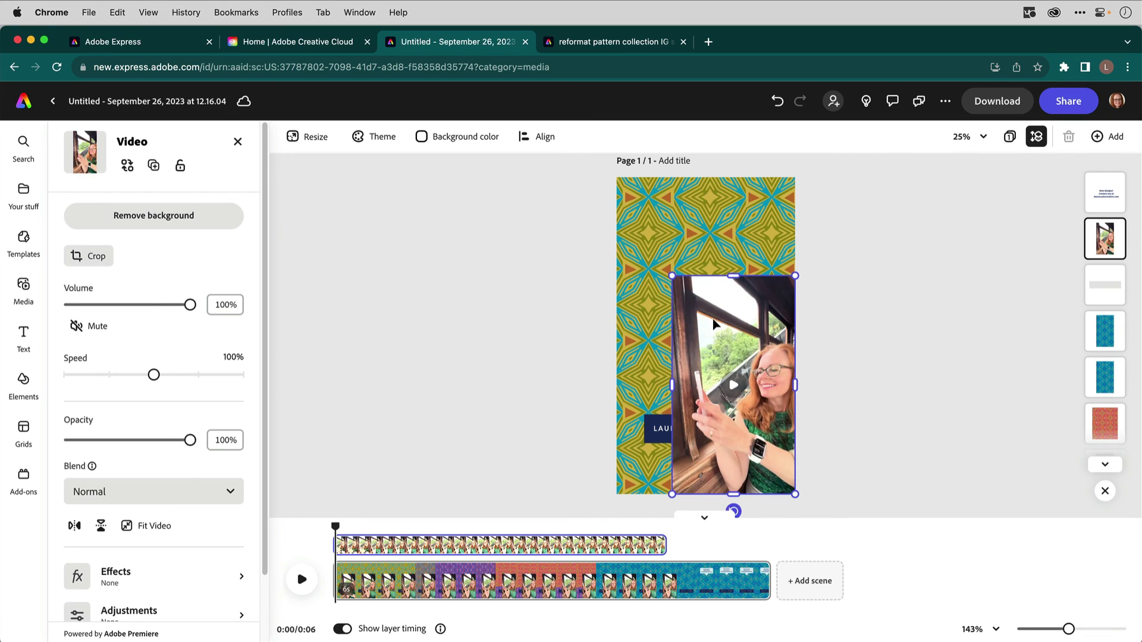
{"action": "left_click_drag", "start_coordinate": [494, 546], "coordinate": [593, 553]}
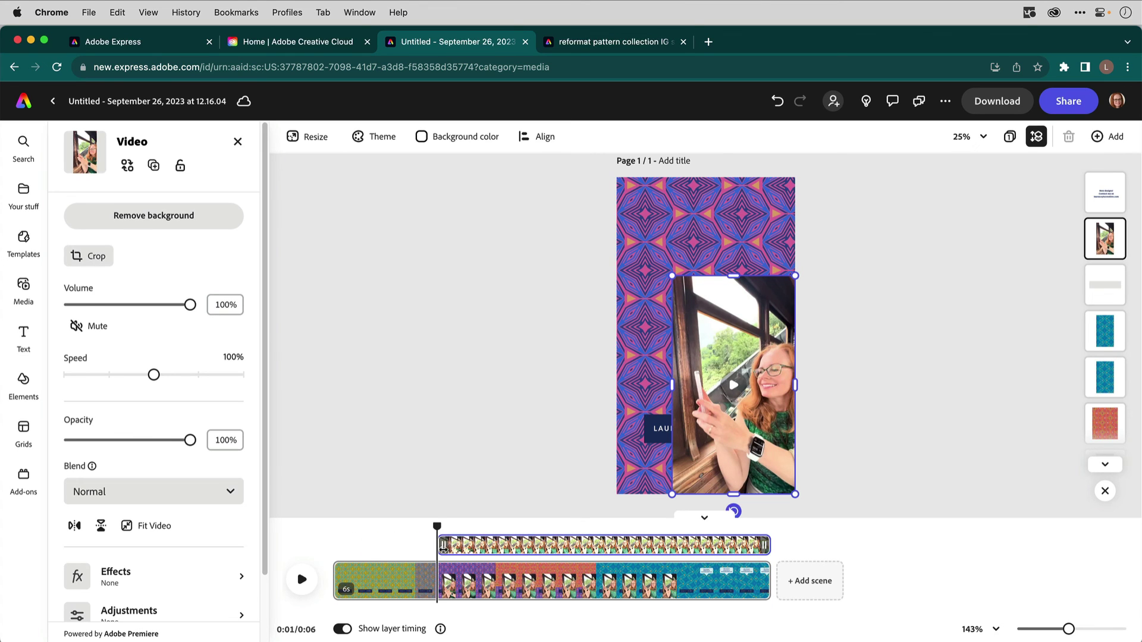
{"action": "left_click_drag", "start_coordinate": [440, 549], "coordinate": [654, 553]}
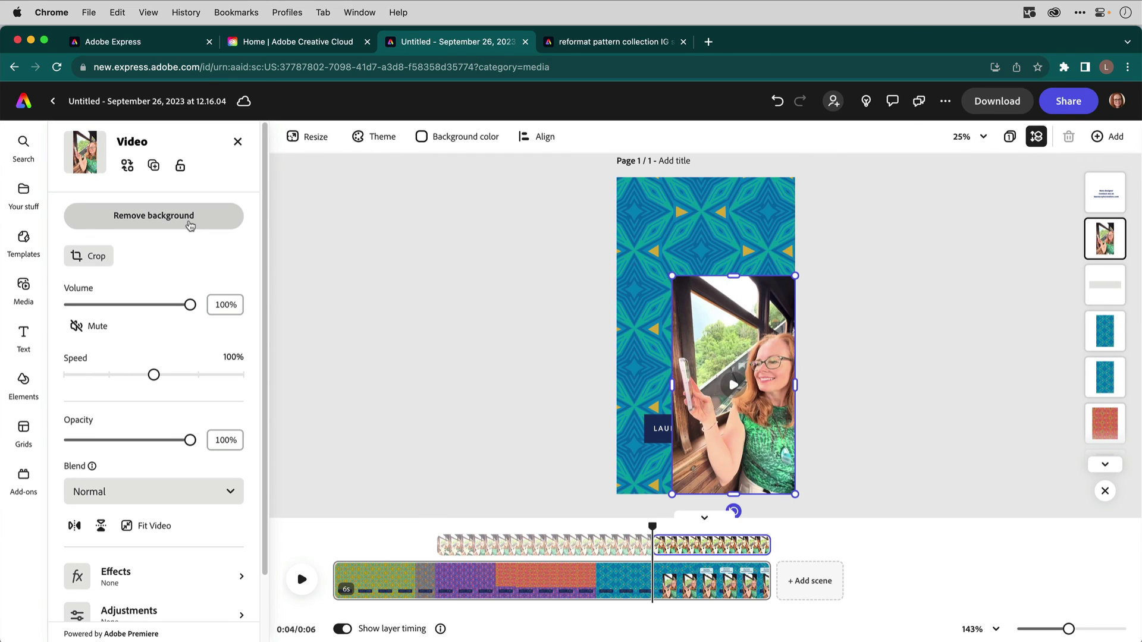
Remove the presenter video's background so she appears cut out over the teal pattern.
{"action": "left_click", "coordinate": [191, 225]}
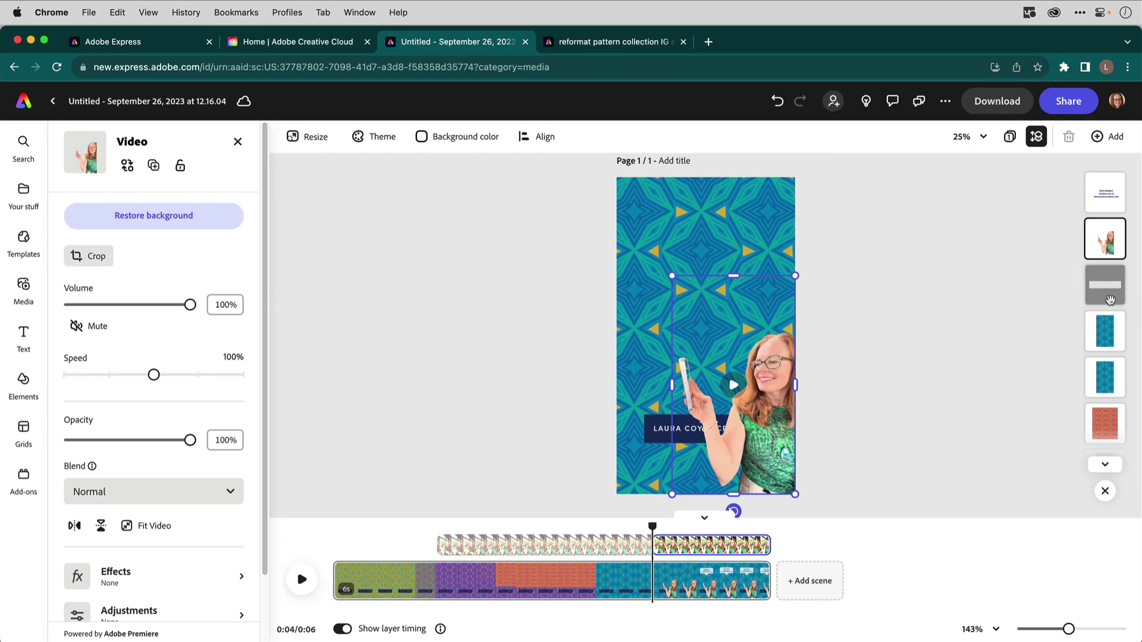
Move the name text layer above the presenter video in the layer order so the speech bubble shows in front.
{"action": "left_click_drag", "start_coordinate": [1110, 300], "coordinate": [1108, 233]}
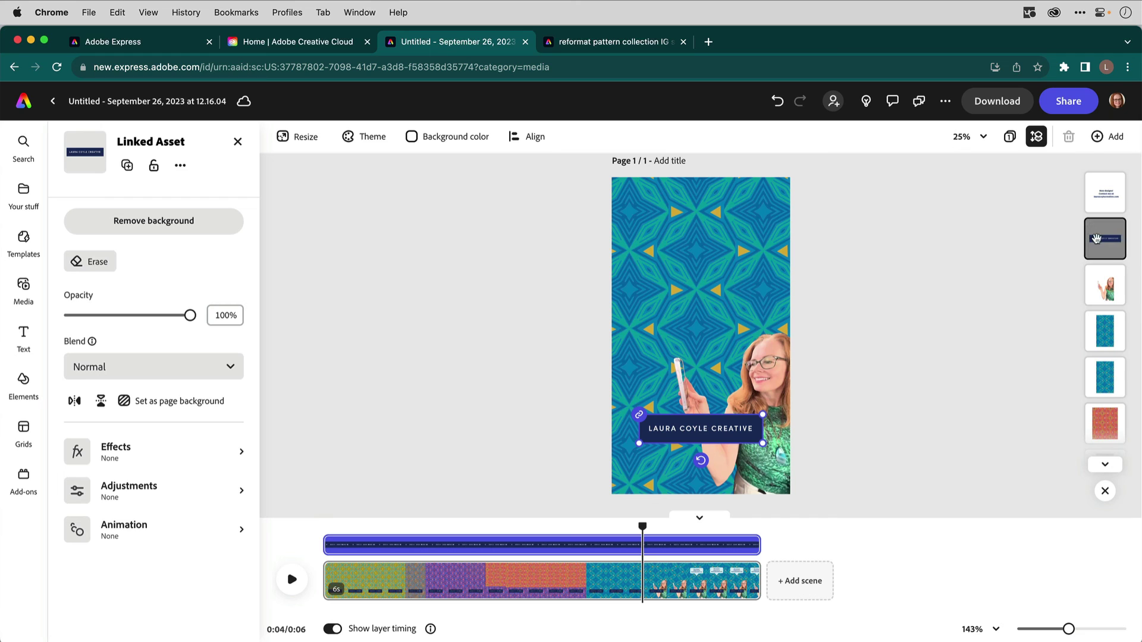
{"action": "left_click", "coordinate": [1106, 285]}
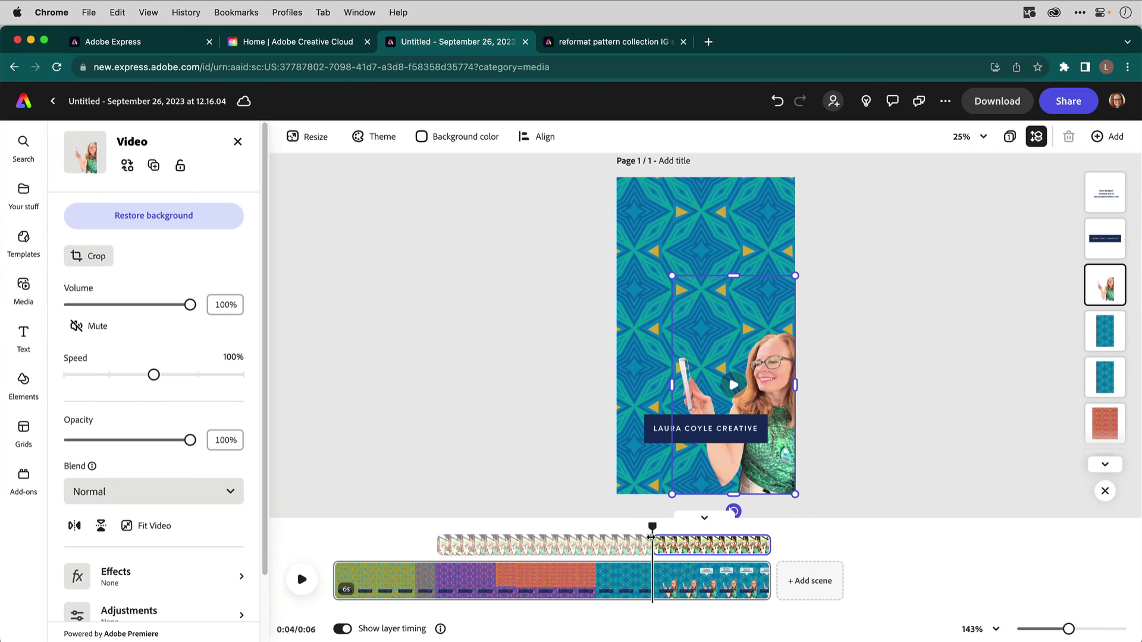
{"action": "mouse_move", "coordinate": [655, 550]}
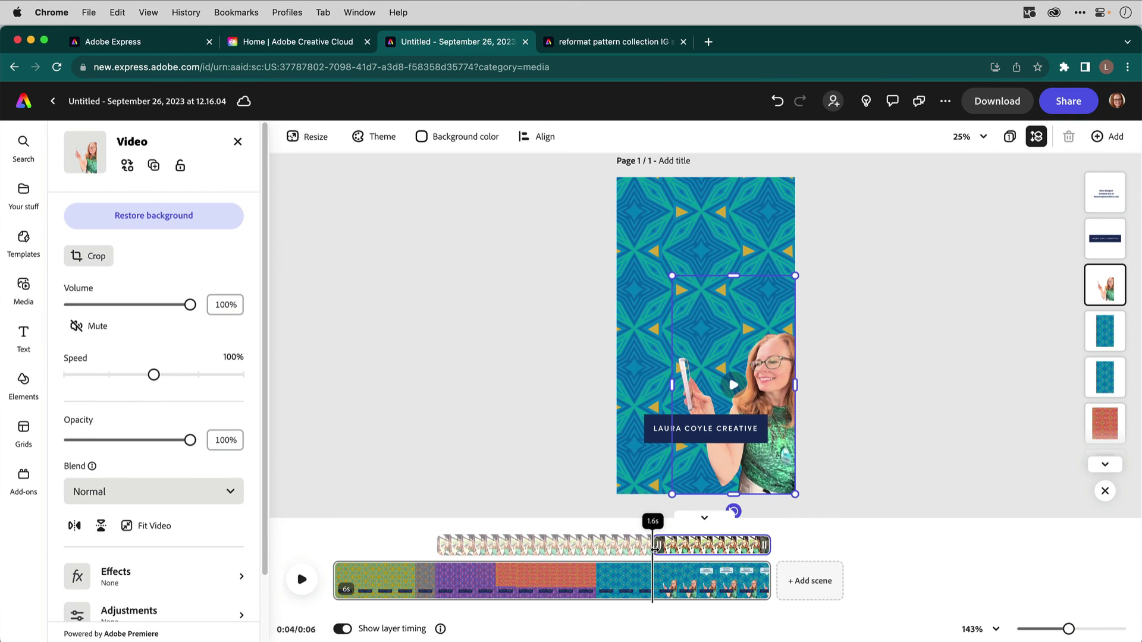
{"action": "left_click", "coordinate": [1094, 198]}
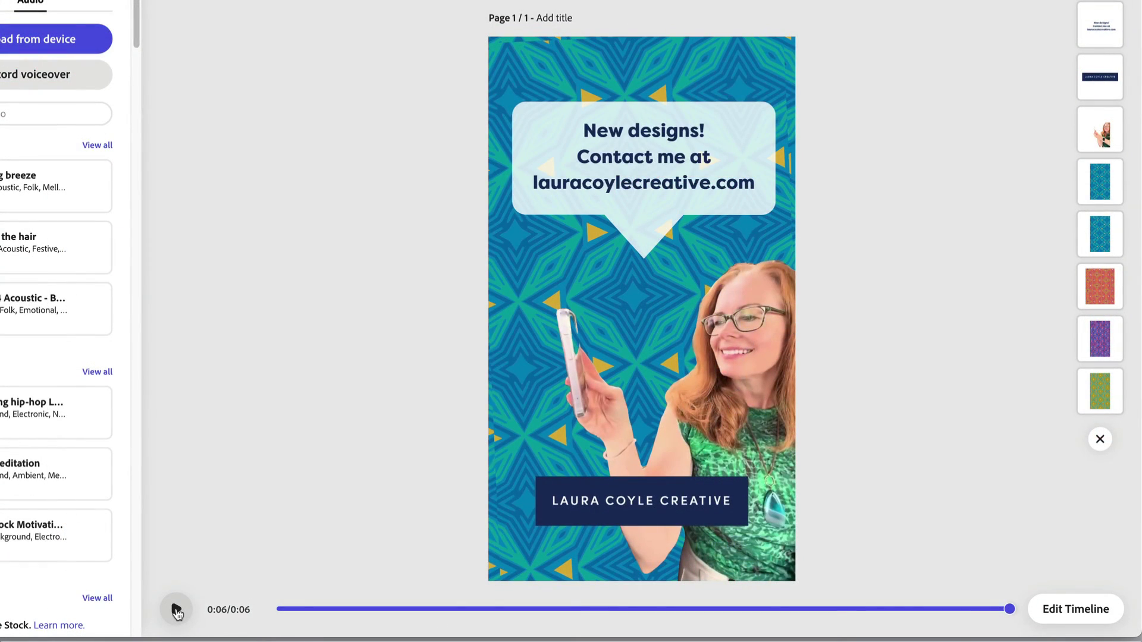
{"action": "left_click", "coordinate": [177, 610]}
{"action": "left_click", "coordinate": [176, 611]}
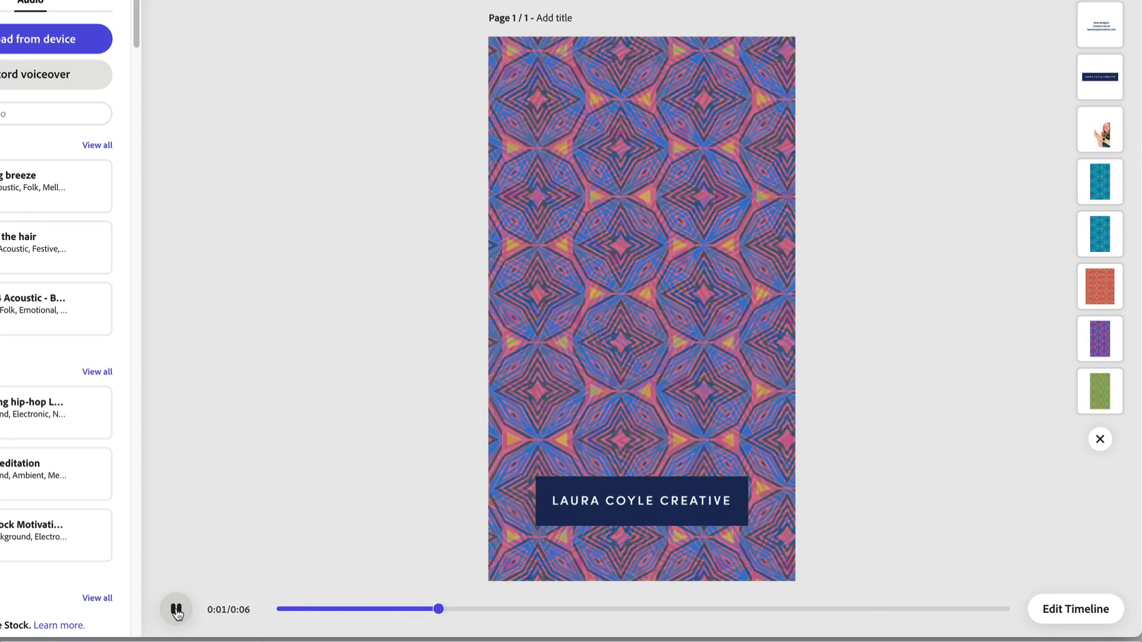